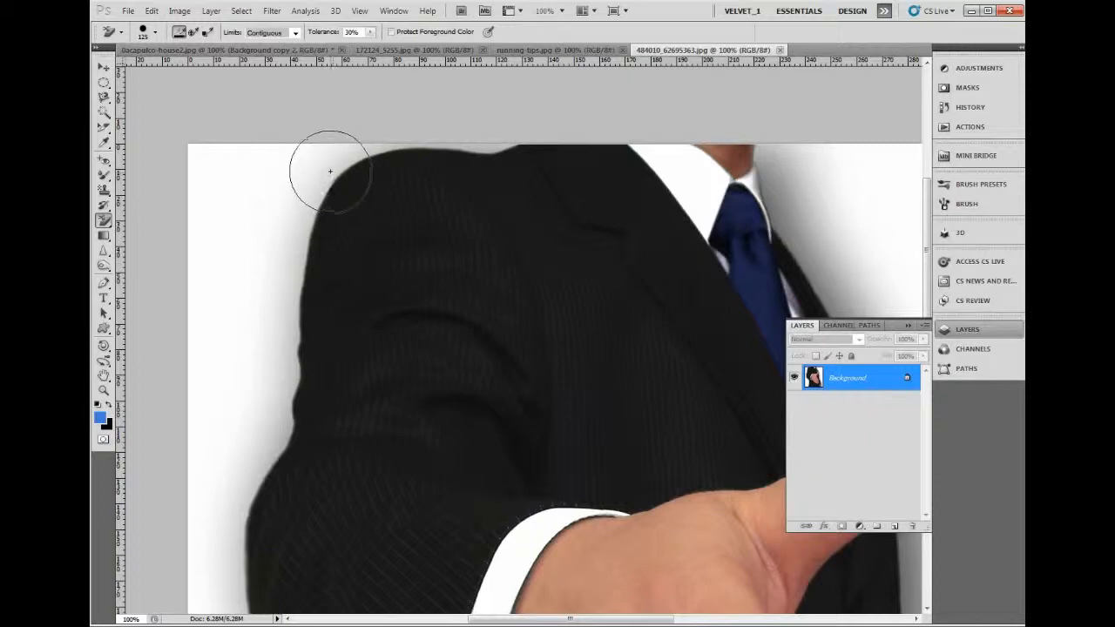
# Step: Erase the white background along the outer edge of the near sleeve and down the jacket with the Background Eraser
pyautogui.moveTo(330, 171)
pyautogui.mouseDown()
pyautogui.moveTo(304, 179)
pyautogui.moveTo(330, 157)
pyautogui.moveTo(412, 133)
pyautogui.moveTo(463, 126)
pyautogui.moveTo(489, 145)
pyautogui.moveTo(462, 125)
pyautogui.moveTo(343, 129)
pyautogui.moveTo(294, 189)
pyautogui.moveTo(253, 473)
pyautogui.mouseUp()
pyautogui.moveTo(275, 416); pyautogui.dragTo(318, 163)
pyautogui.moveTo(296, 232)
pyautogui.mouseDown()
pyautogui.moveTo(274, 275)
pyautogui.moveTo(275, 387)
pyautogui.moveTo(281, 197)
pyautogui.moveTo(313, 166)
pyautogui.moveTo(275, 247)
pyautogui.moveTo(269, 335)
pyautogui.moveTo(314, 465)
pyautogui.moveTo(255, 193)
pyautogui.mouseUp()
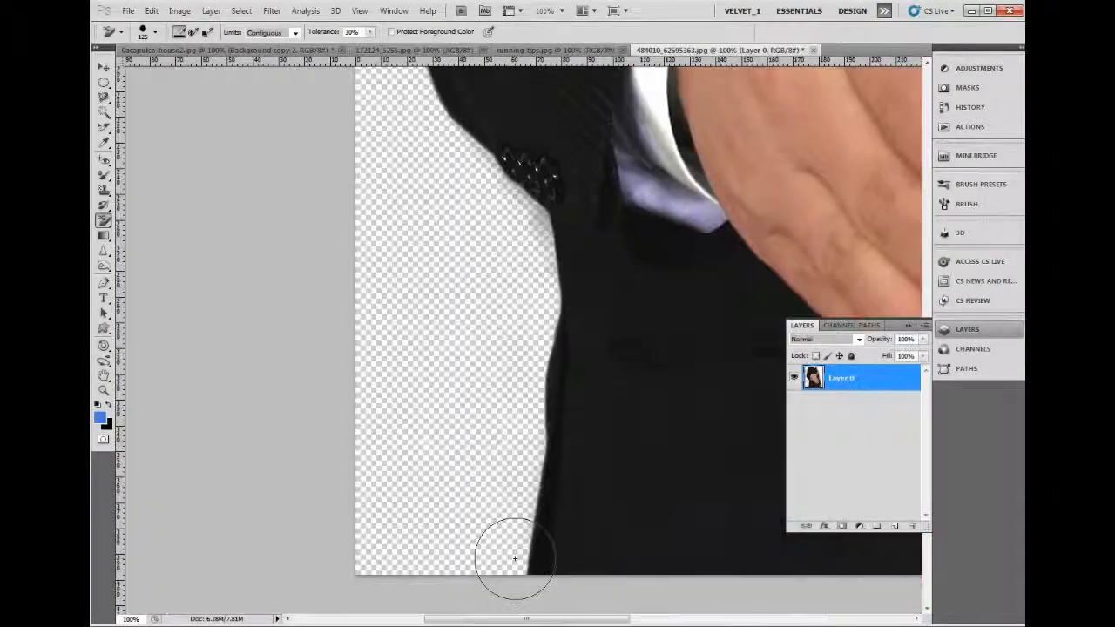
pyautogui.moveTo(566, 333); pyautogui.dragTo(284, 389)
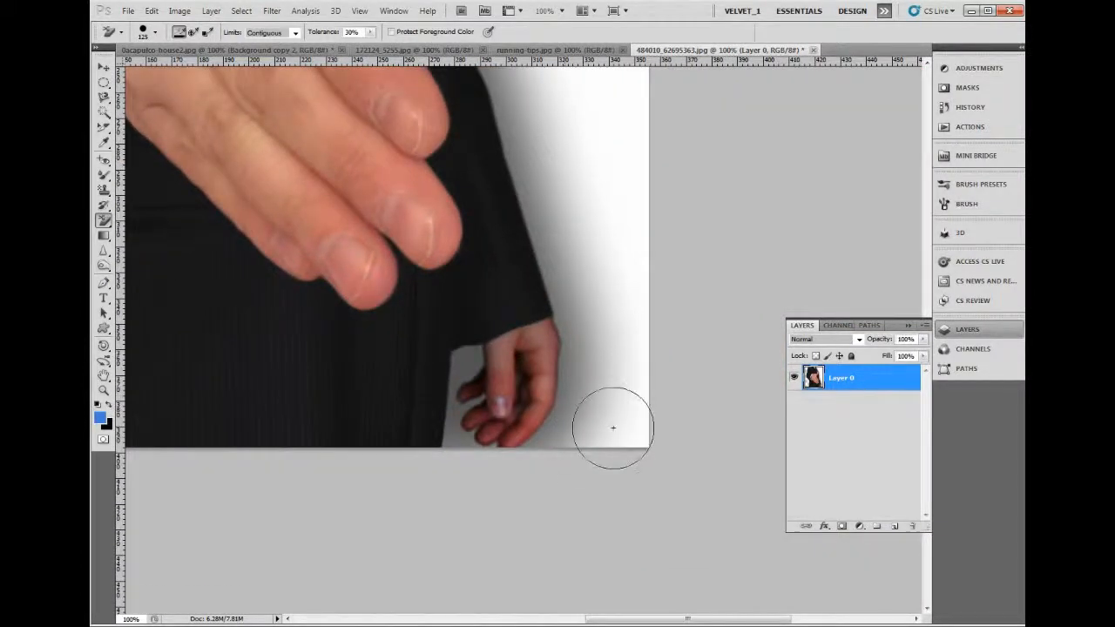
# Step: Erase the background beside the man's lowered hand, undoing the first stroke and erasing again along the sleeve and fingers
pyautogui.moveTo(613, 428)
pyautogui.mouseDown()
pyautogui.moveTo(533, 447)
pyautogui.moveTo(557, 427)
pyautogui.moveTo(576, 349)
pyautogui.moveTo(603, 395)
pyautogui.mouseUp()
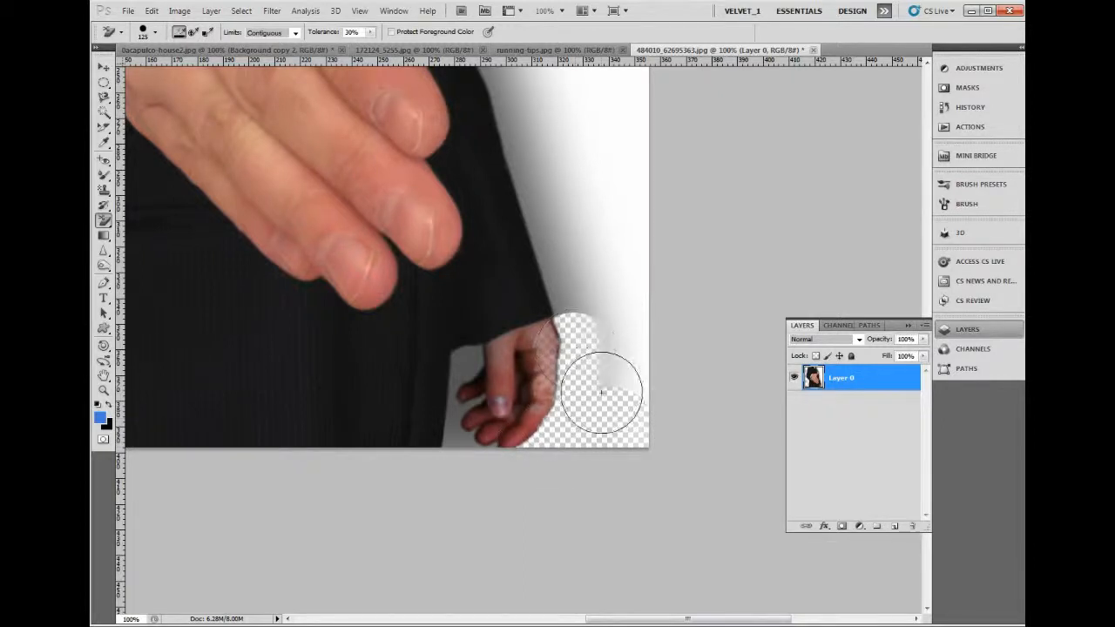
pyautogui.hotkey('ctrl', 'z')
pyautogui.moveTo(580, 274); pyautogui.dragTo(596, 429)
# Step: Erase patches of the white background beside the man's neck and undo the last stroke at the collar
pyautogui.scroll(10, 523, 293)
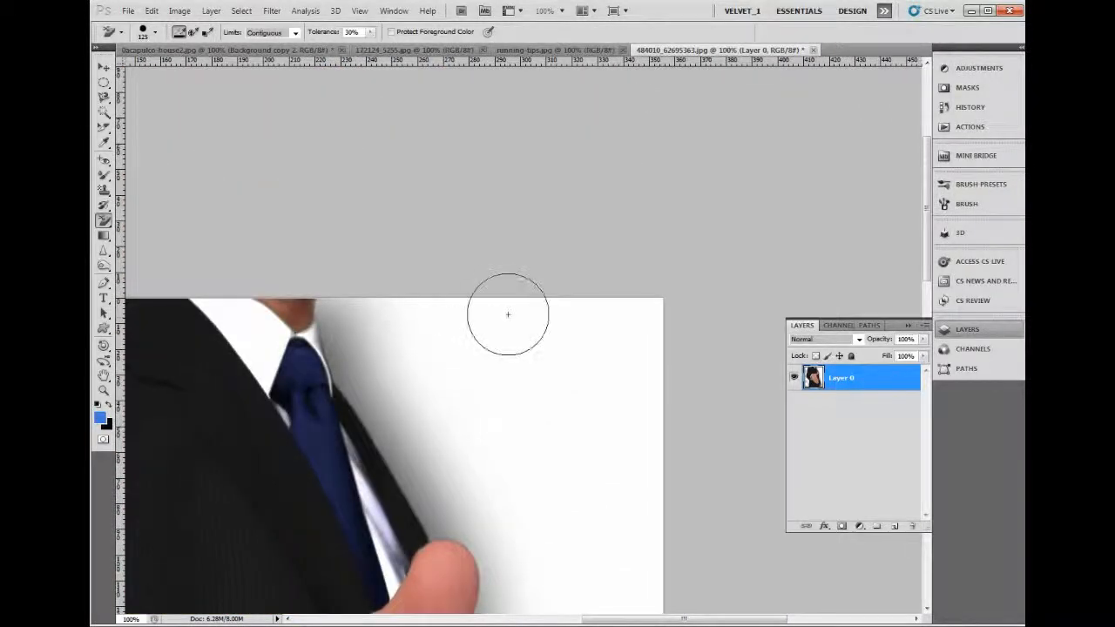
pyautogui.moveTo(508, 313); pyautogui.dragTo(435, 314)
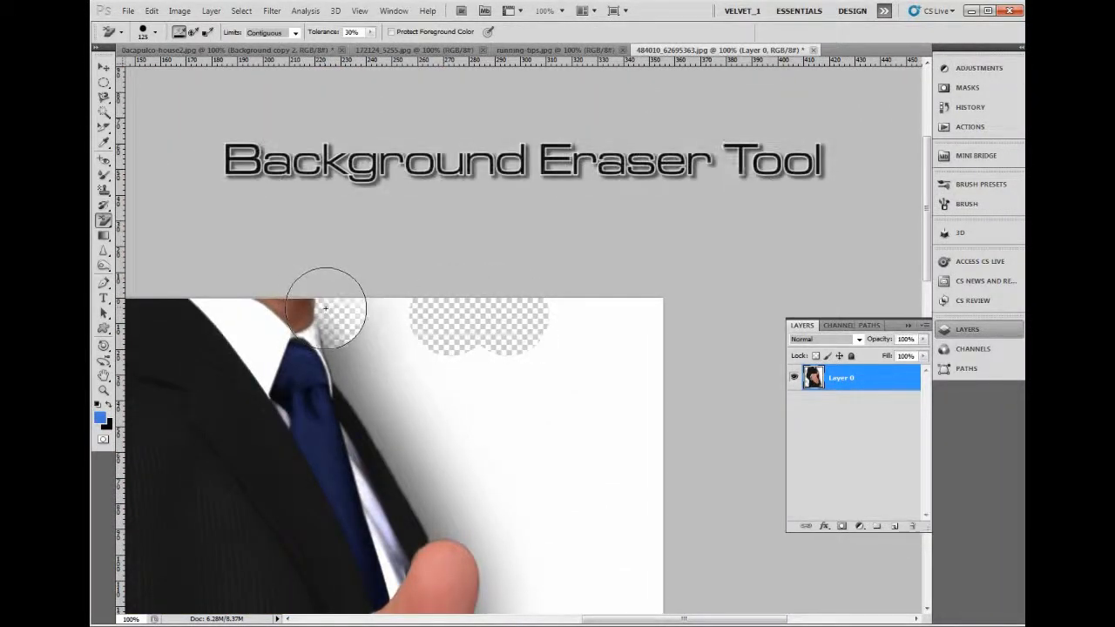
pyautogui.moveTo(326, 306)
pyautogui.mouseDown()
pyautogui.moveTo(348, 360)
pyautogui.moveTo(324, 328)
pyautogui.mouseUp()
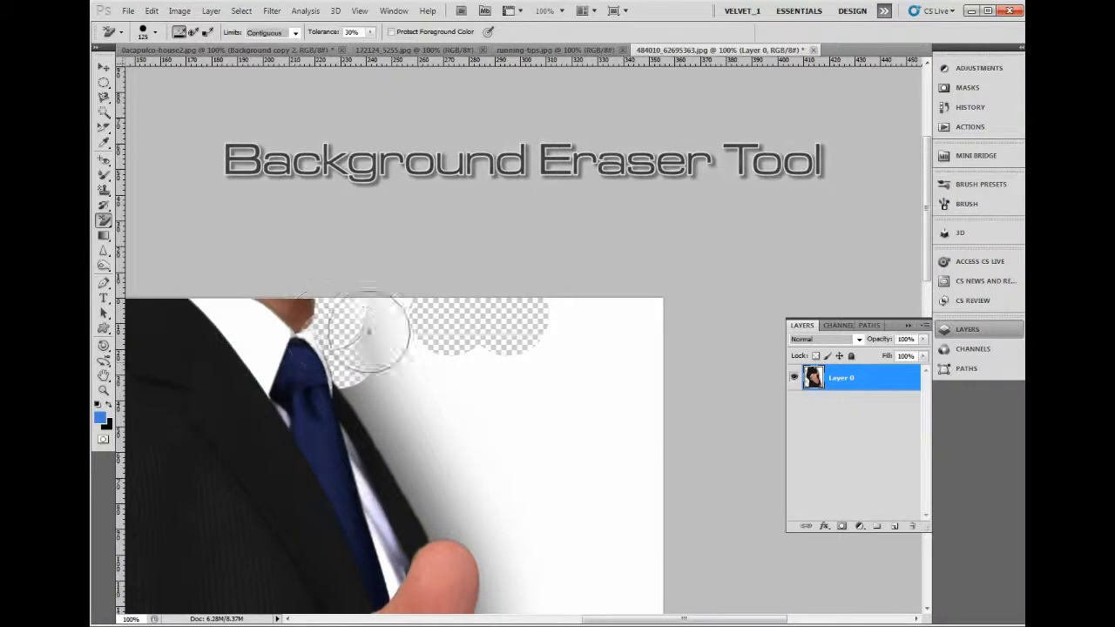
pyautogui.hotkey('ctrl', 'z')
# Step: Erase the background along the jacket's far edge and around the thumb, undoing a misplaced dab near the collar
pyautogui.moveTo(336, 415)
pyautogui.mouseDown()
pyautogui.moveTo(435, 300)
pyautogui.moveTo(463, 294)
pyautogui.moveTo(423, 194)
pyautogui.mouseUp()
pyautogui.click(454, 281)
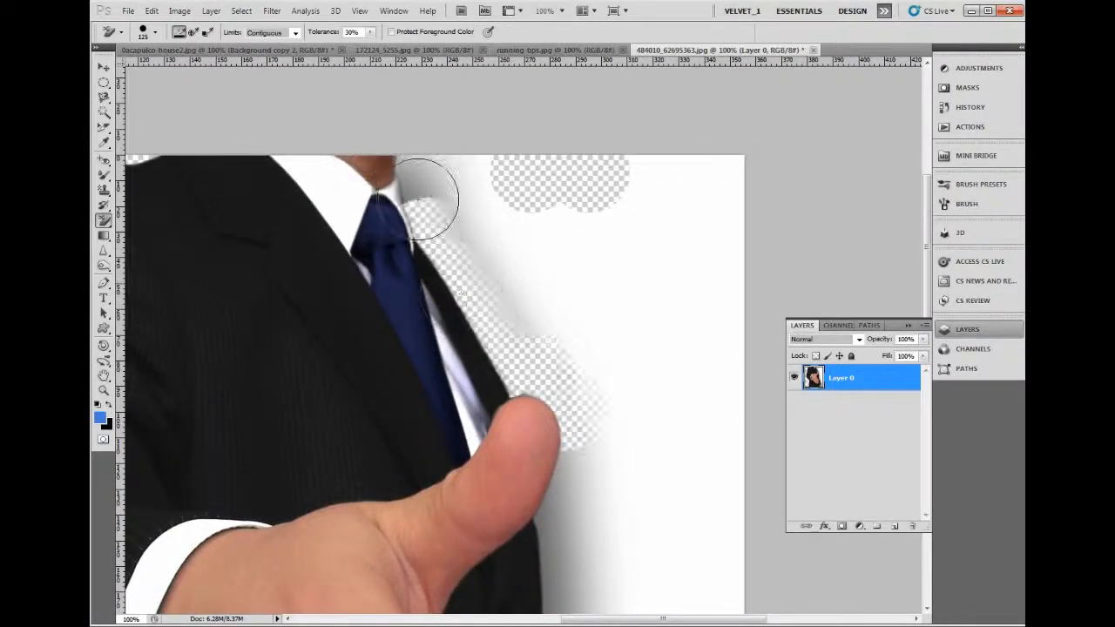
pyautogui.hotkey('ctrl', 'z')
pyautogui.moveTo(548, 371); pyautogui.dragTo(493, 229)
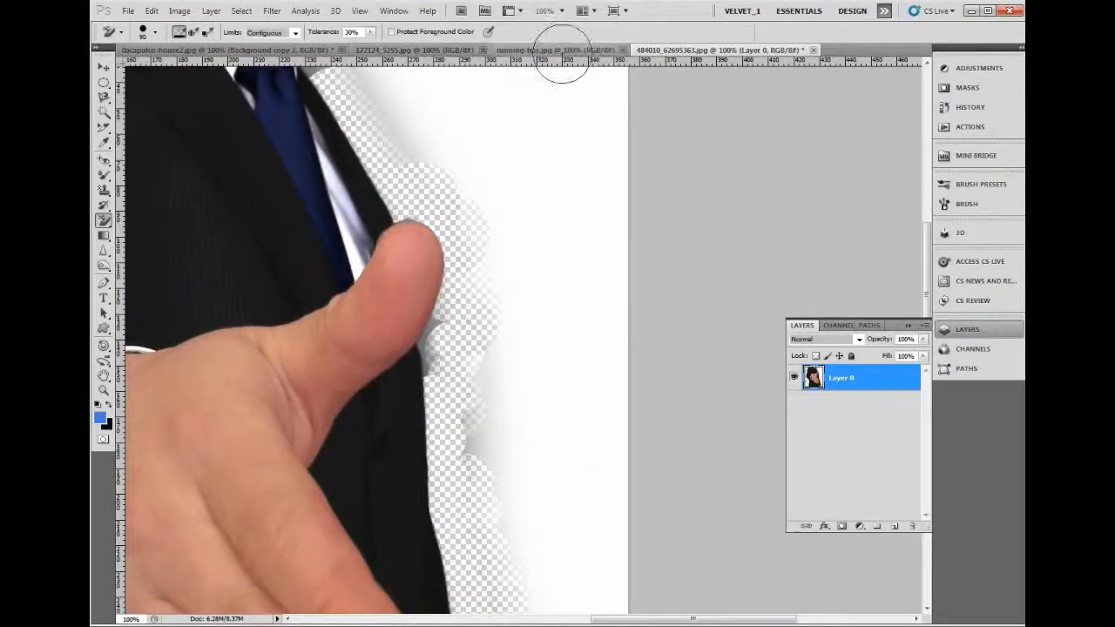
# Step: Switch to running-tips.jpg and erase the grass along the edge of the runner's rear calf with a small Background Eraser brush
pyautogui.click(557, 50)
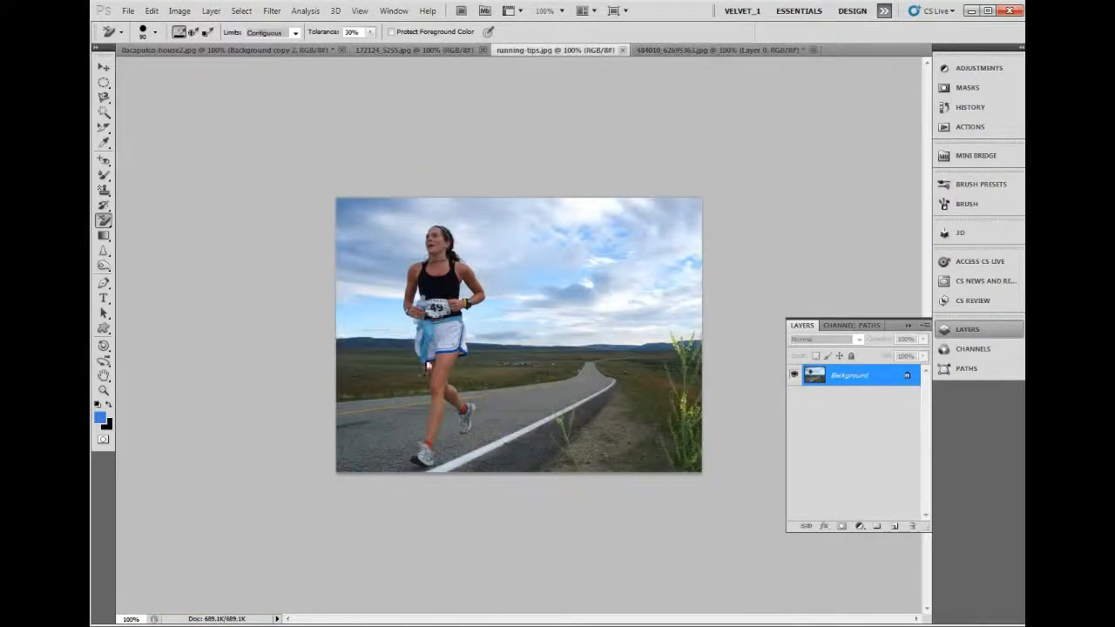
pyautogui.scroll(8, 428, 367)
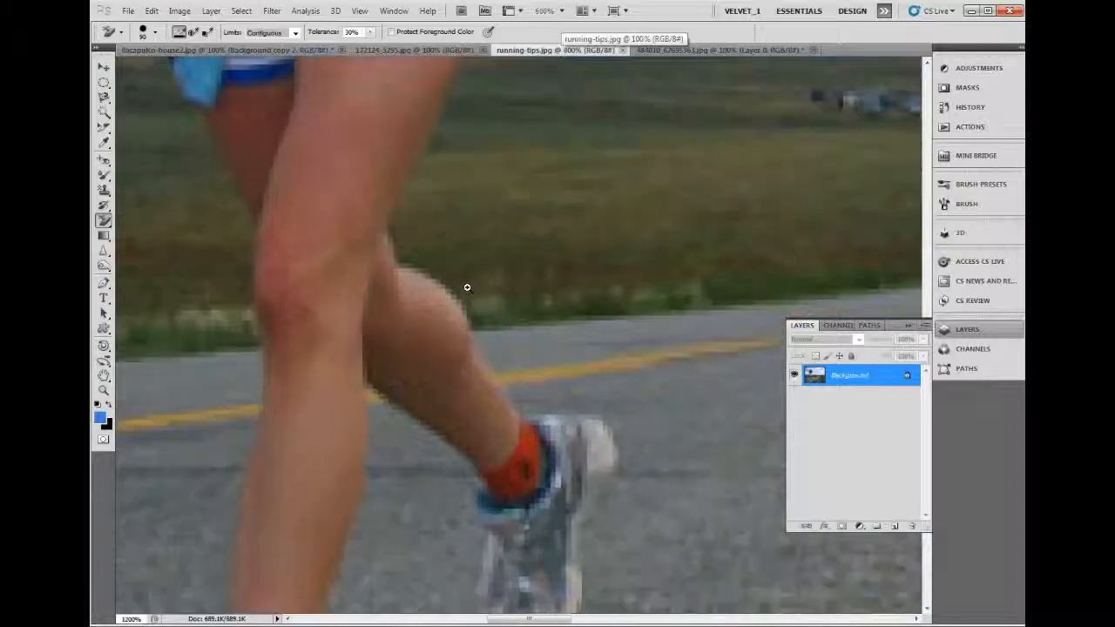
pyautogui.scroll(1, 467, 288)
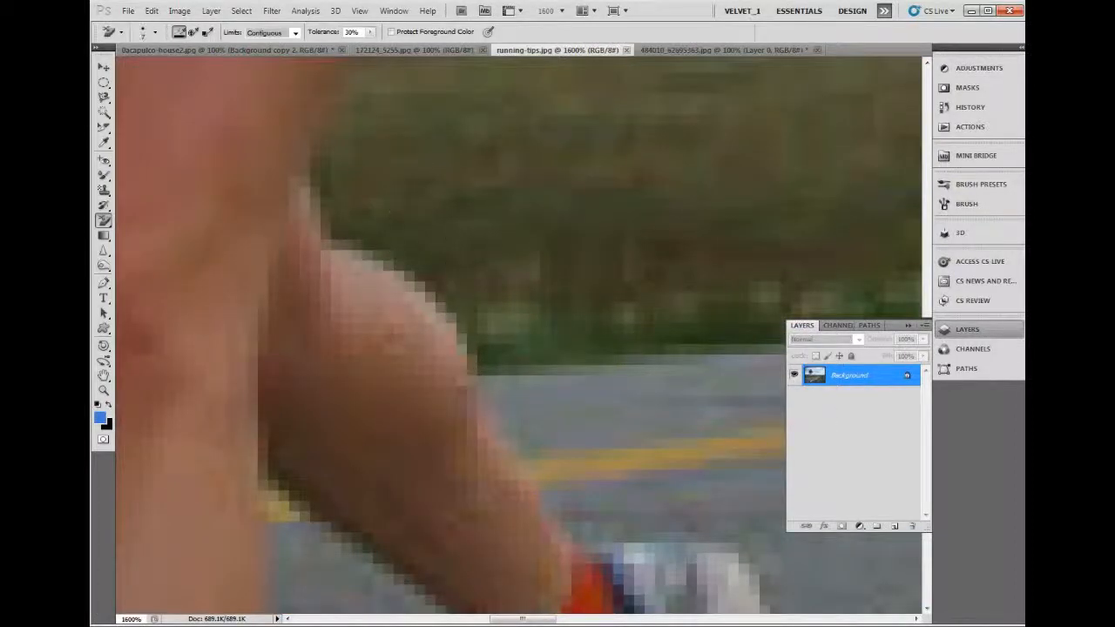
pyautogui.moveTo(365, 236)
pyautogui.mouseDown()
pyautogui.moveTo(447, 299)
pyautogui.moveTo(470, 357)
pyautogui.mouseUp()
pyautogui.moveTo(368, 234)
pyautogui.mouseDown()
pyautogui.moveTo(333, 206)
pyautogui.moveTo(330, 157)
pyautogui.mouseUp()
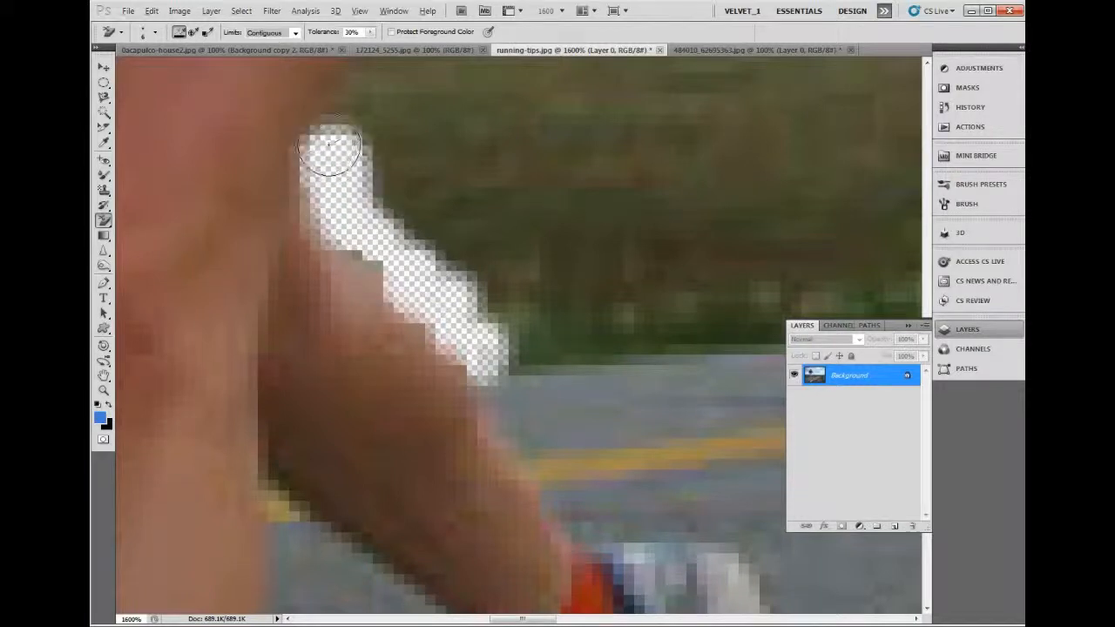
# Step: Sample a foreground colour near the leg and erase the background along the runner's thigh up to the shorts
pyautogui.keyDown('alt'); pyautogui.click(331, 168); pyautogui.keyUp('alt')
pyautogui.scroll(-1, 352, 205)
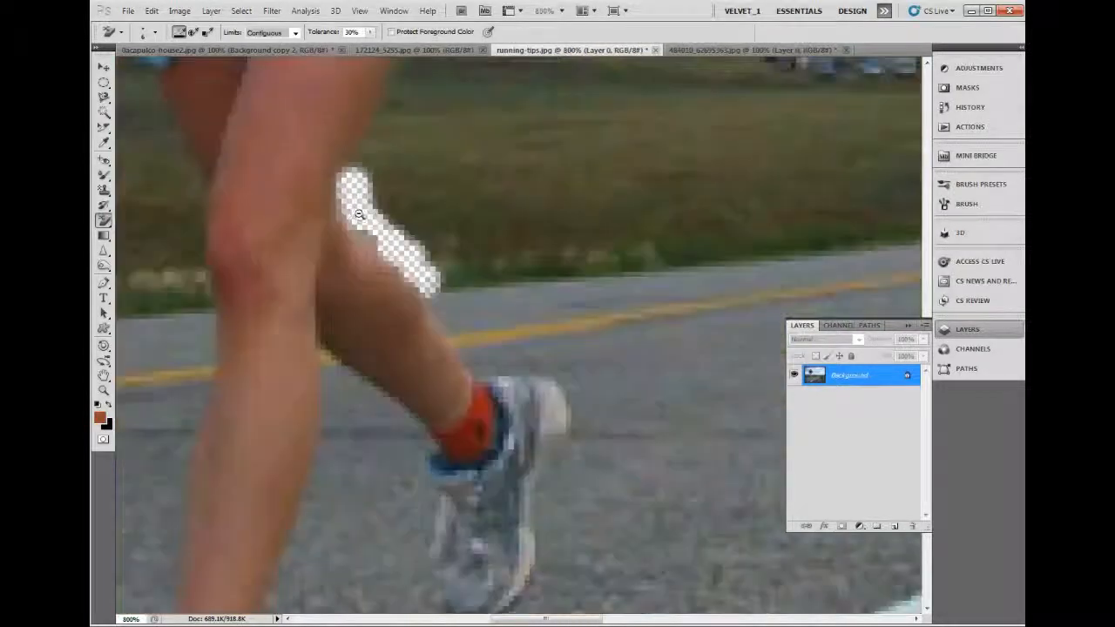
pyautogui.moveTo(353, 202); pyautogui.dragTo(352, 361)
pyautogui.moveTo(353, 327)
pyautogui.mouseDown()
pyautogui.moveTo(392, 205)
pyautogui.moveTo(442, 161)
pyautogui.moveTo(500, 148)
pyautogui.moveTo(509, 96)
pyautogui.mouseUp()
pyautogui.click(402, 238)
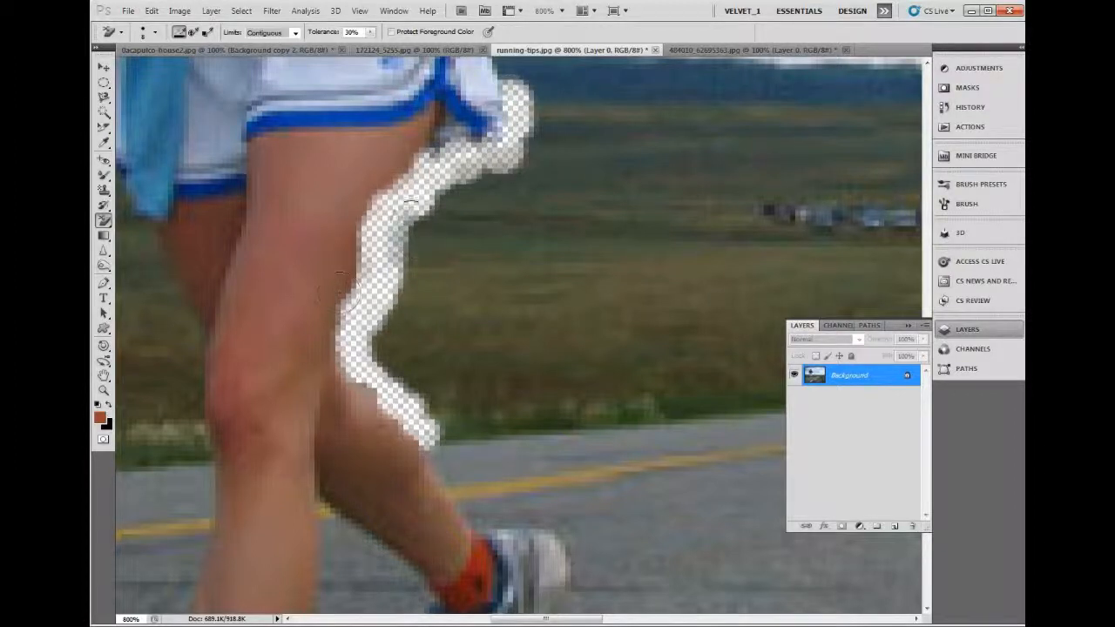
pyautogui.moveTo(424, 193)
pyautogui.mouseDown()
pyautogui.moveTo(450, 159)
pyautogui.moveTo(435, 191)
pyautogui.mouseUp()
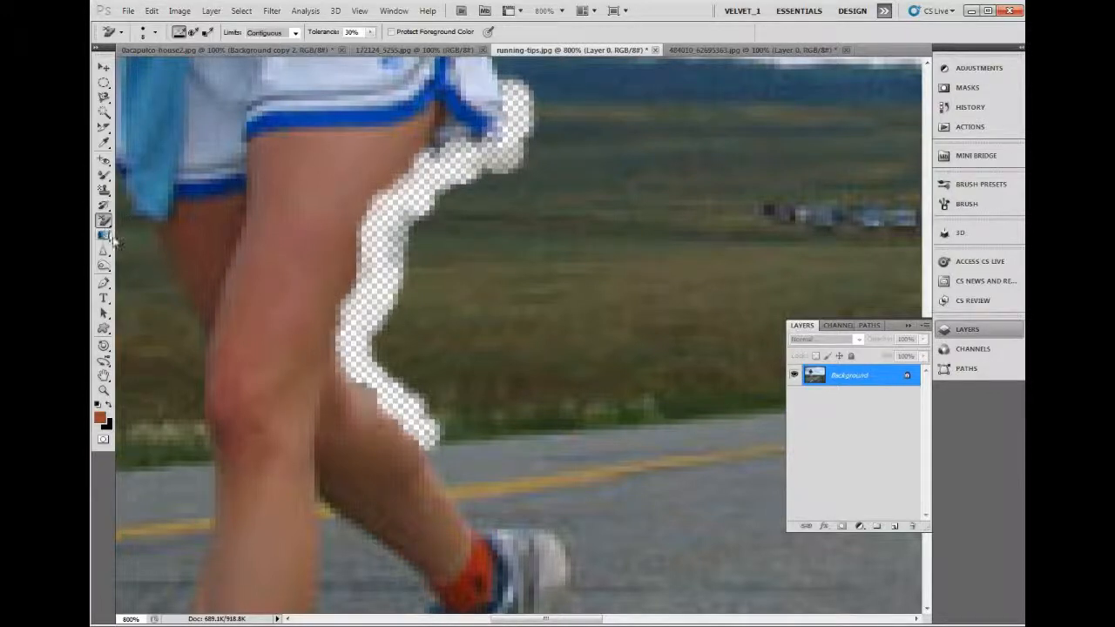
# Step: Remove the grass field beside the runner's leg with the Magic Eraser at tolerance 35
pyautogui.rightClick(104, 219)
pyautogui.click(150, 243)
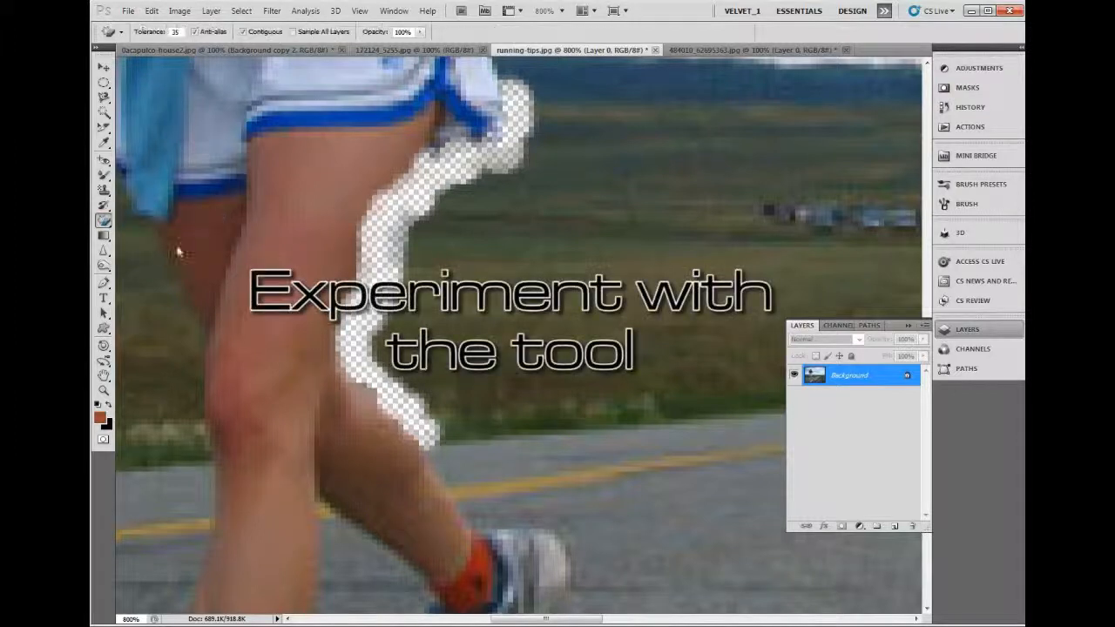
pyautogui.click(427, 300)
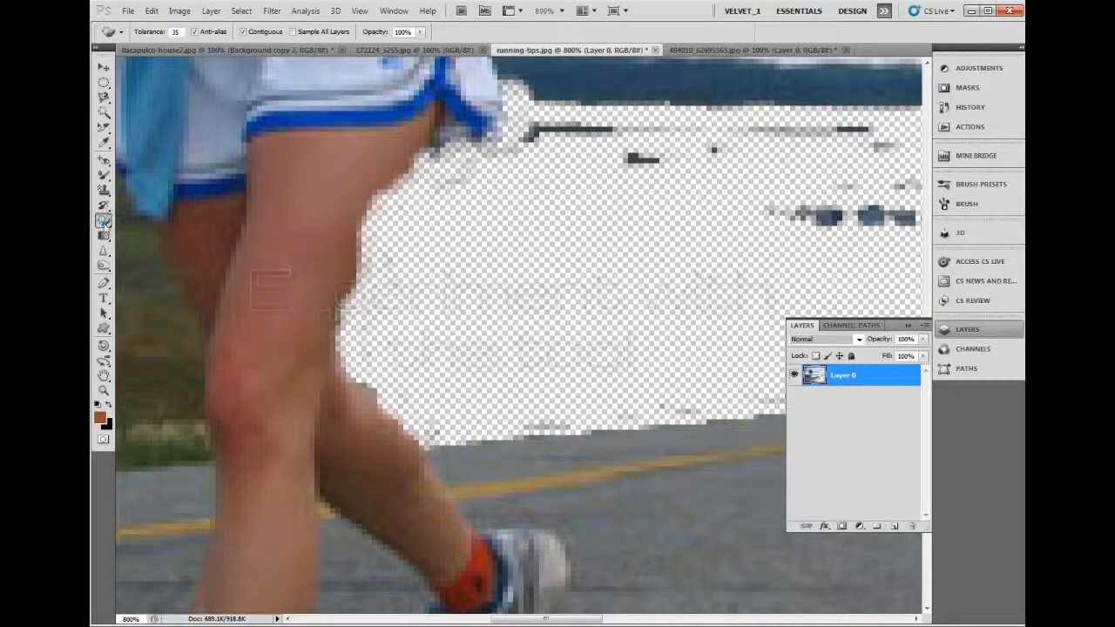
# Step: Switch to 0acapulco-house2.jpg and fill Layer 0 copy with a horizontal linear gradient using the Black, White preset
pyautogui.click(218, 50)
pyautogui.click(102, 236)
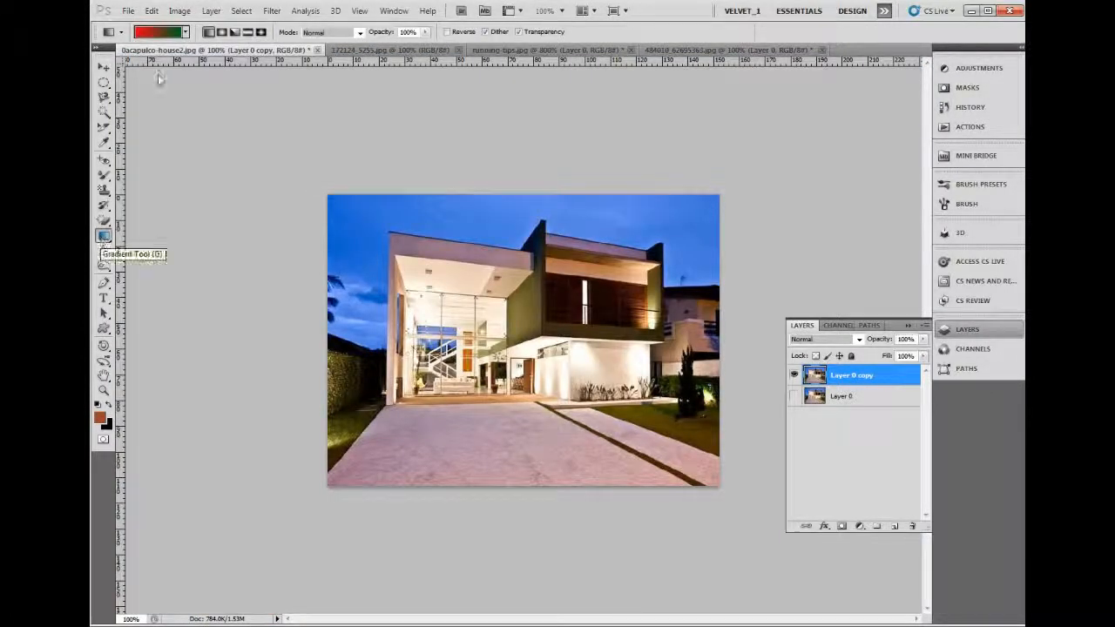
pyautogui.click(185, 33)
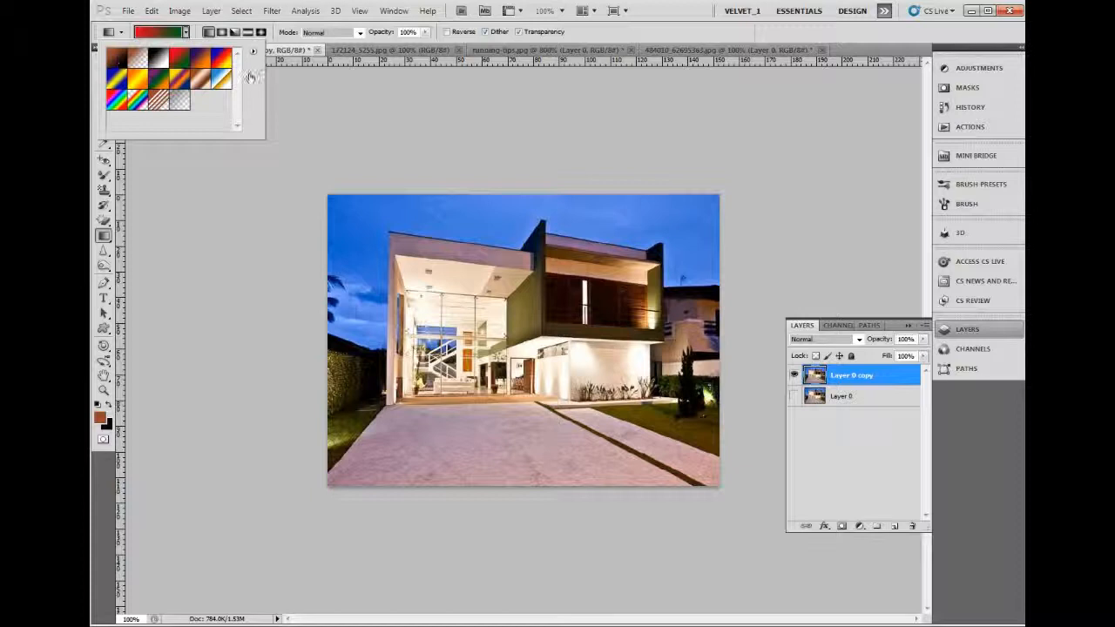
pyautogui.click(157, 61)
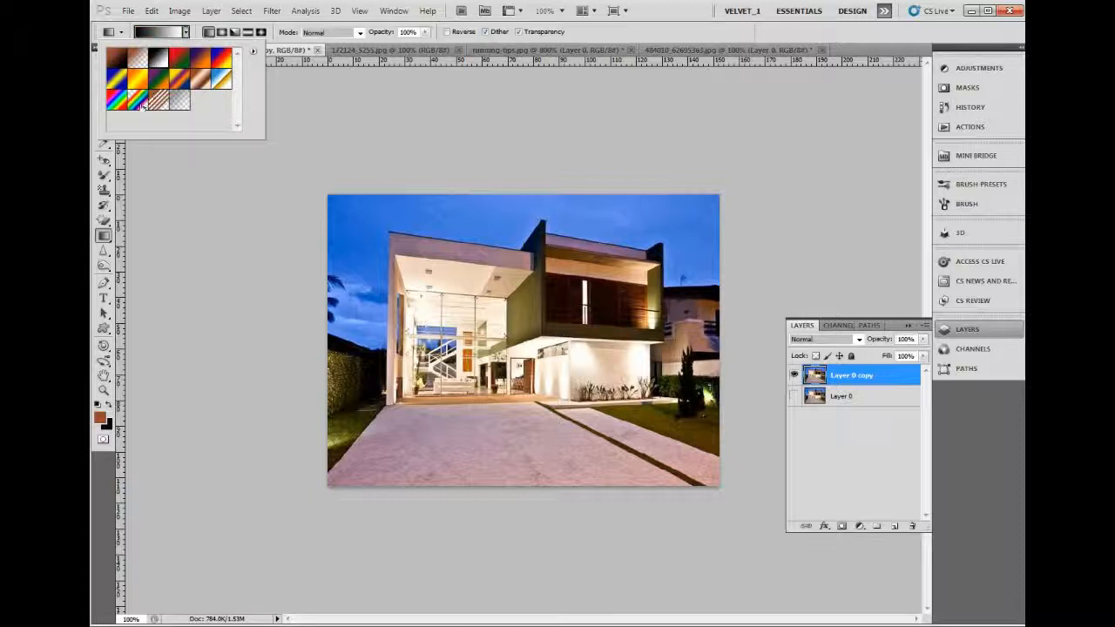
pyautogui.click(161, 32)
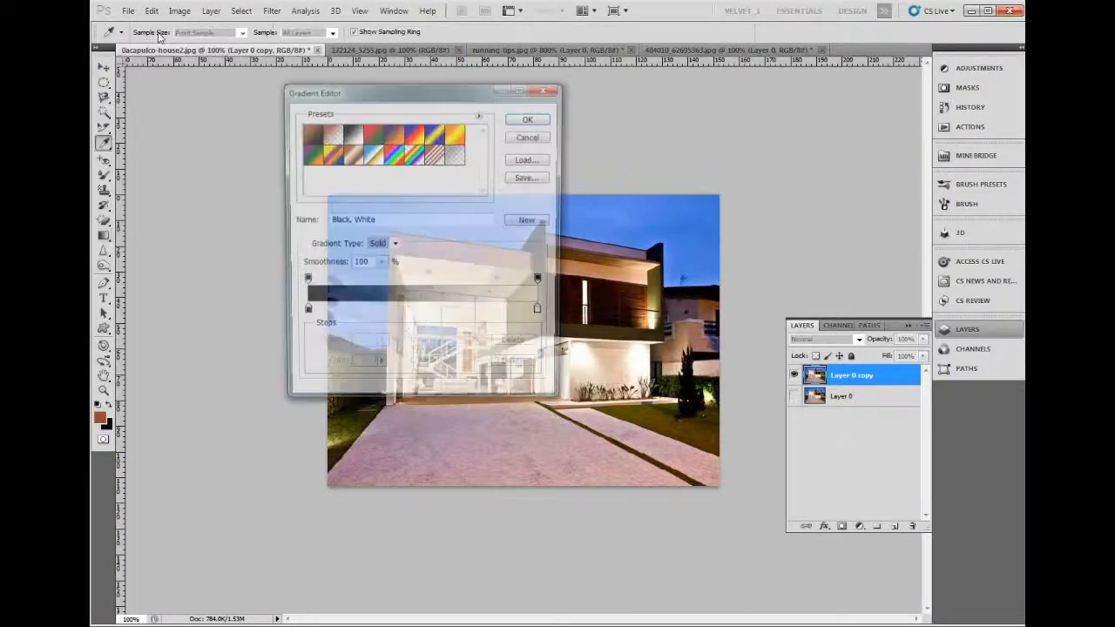
pyautogui.click(551, 90)
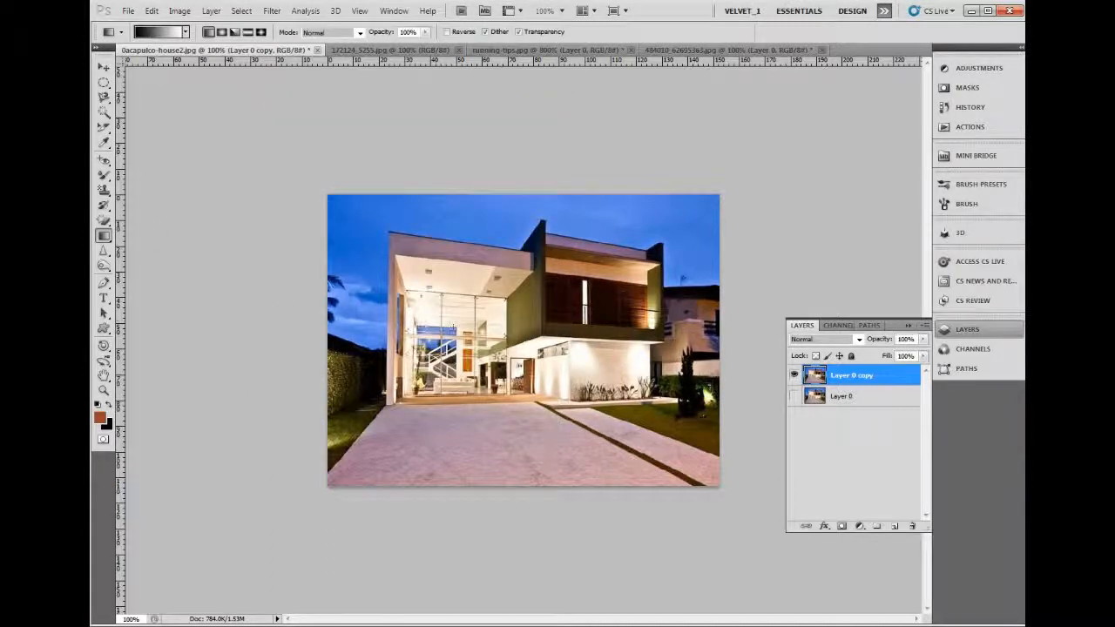
pyautogui.moveTo(505, 331); pyautogui.dragTo(622, 330)
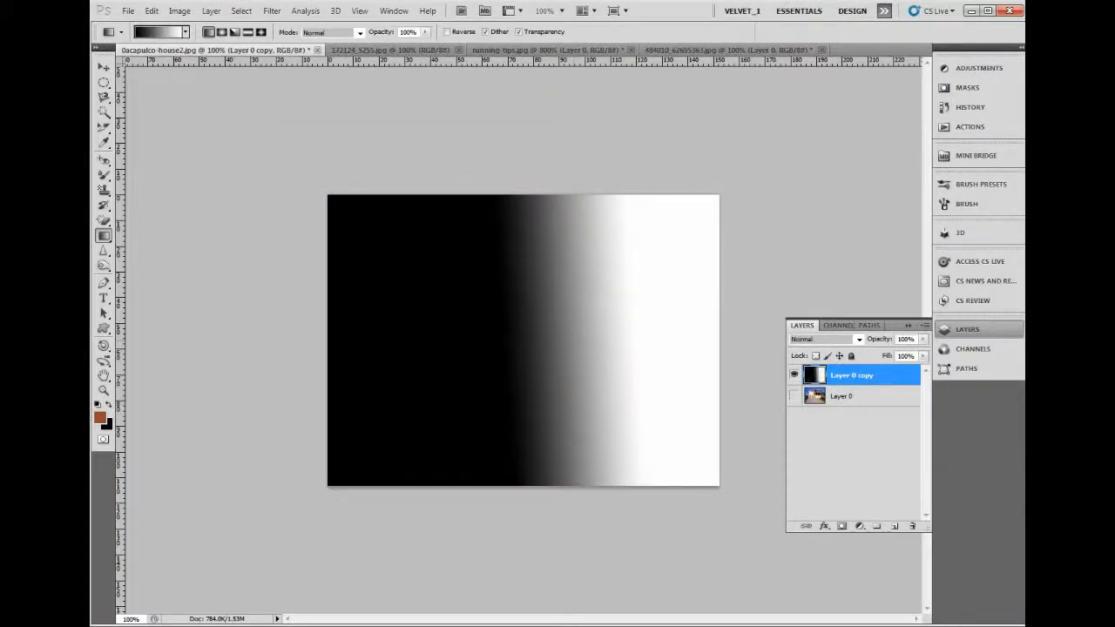
# Step: Change the gradient to the foreground-to-transparent preset in the Gradient Editor
pyautogui.click(161, 32)
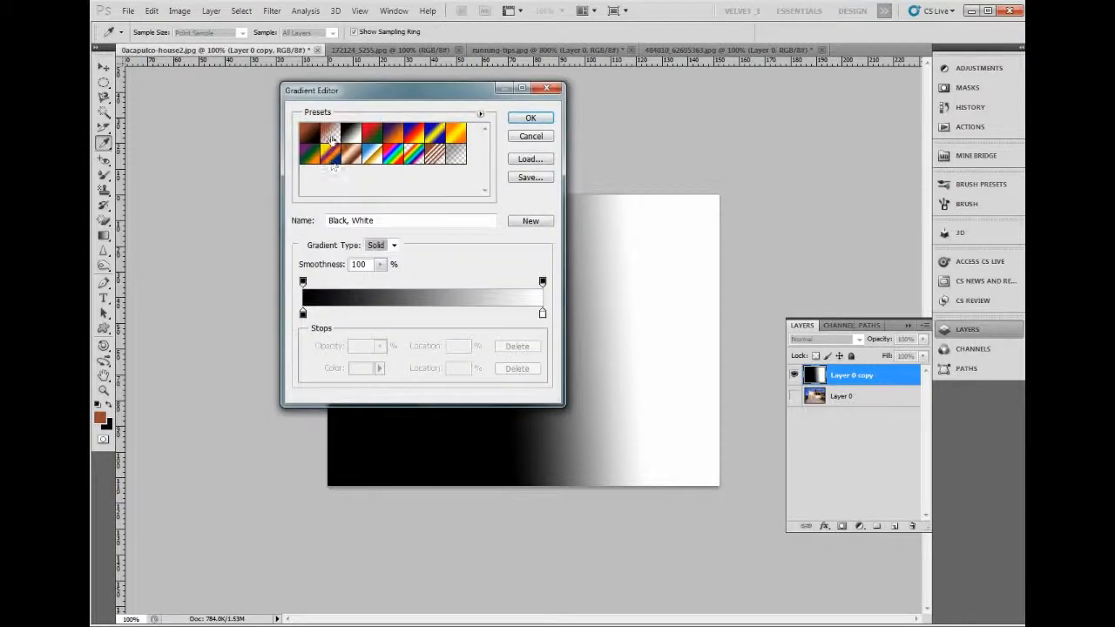
pyautogui.click(328, 138)
pyautogui.click(531, 117)
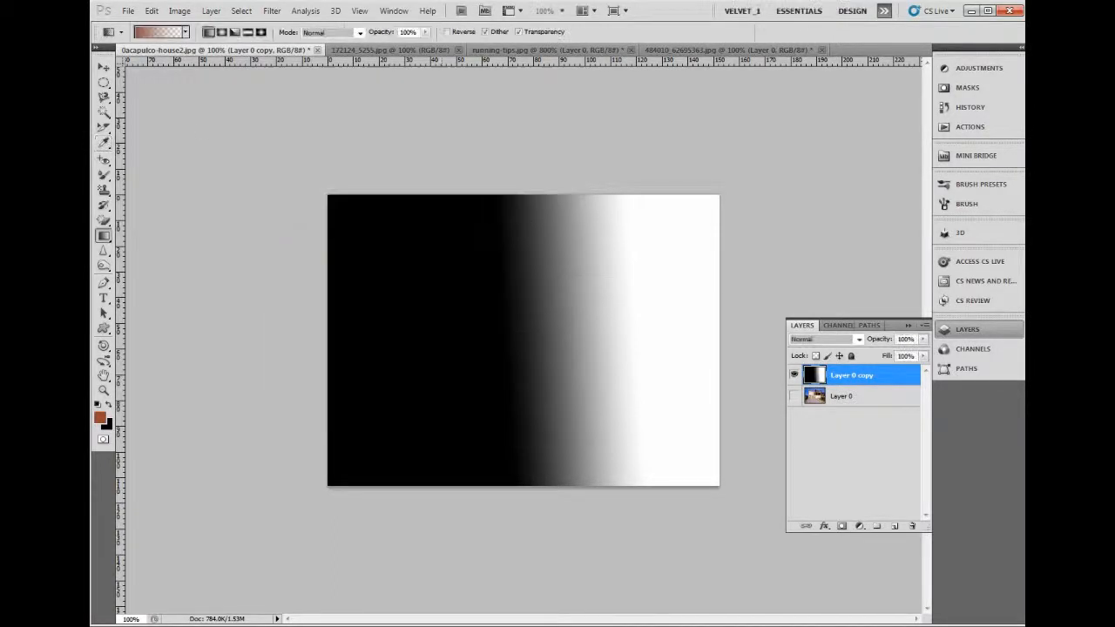
# Step: Delete the gradient-filled layer copy and replace it with a fresh duplicate of Layer 0
pyautogui.hotkey('ctrl', 'a')
pyautogui.press('Delete')
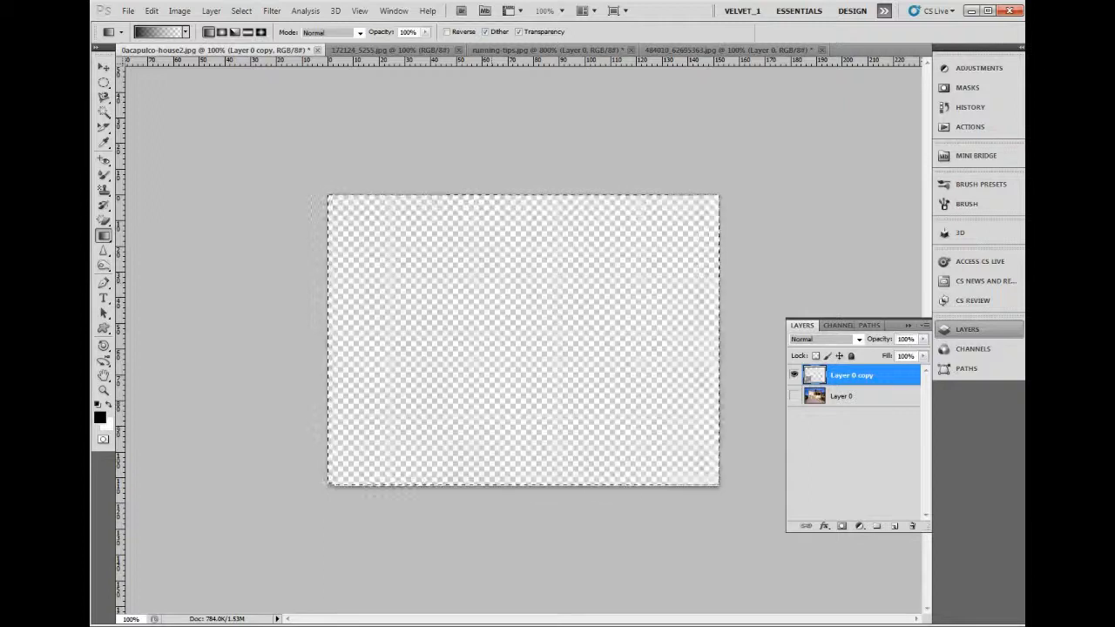
pyautogui.click(912, 526)
pyautogui.click(793, 374)
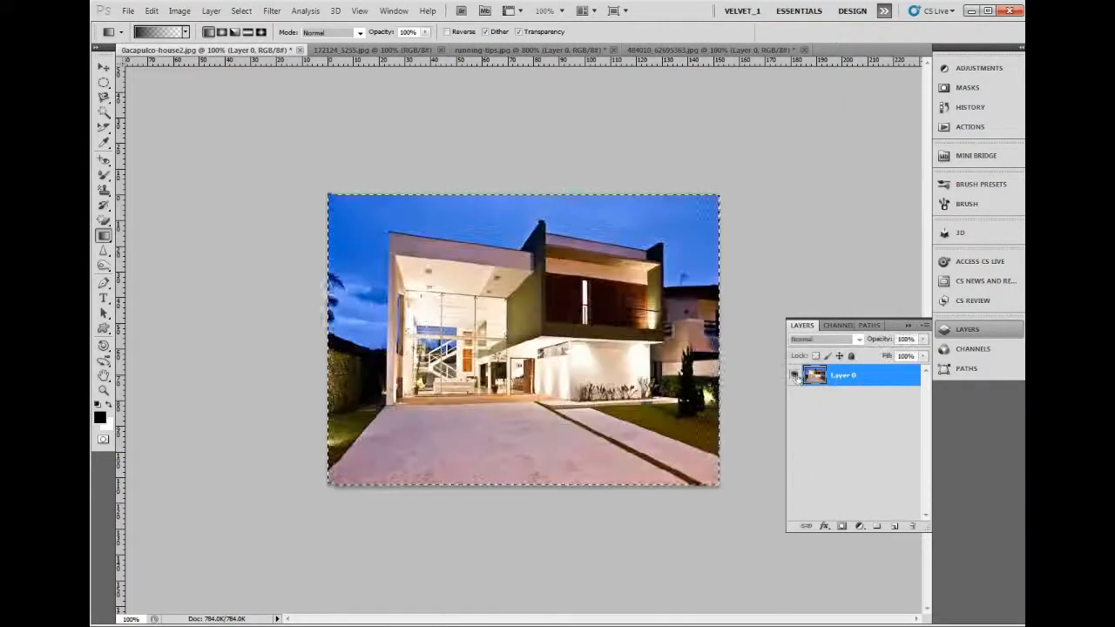
pyautogui.hotkey('ctrl', 'j')
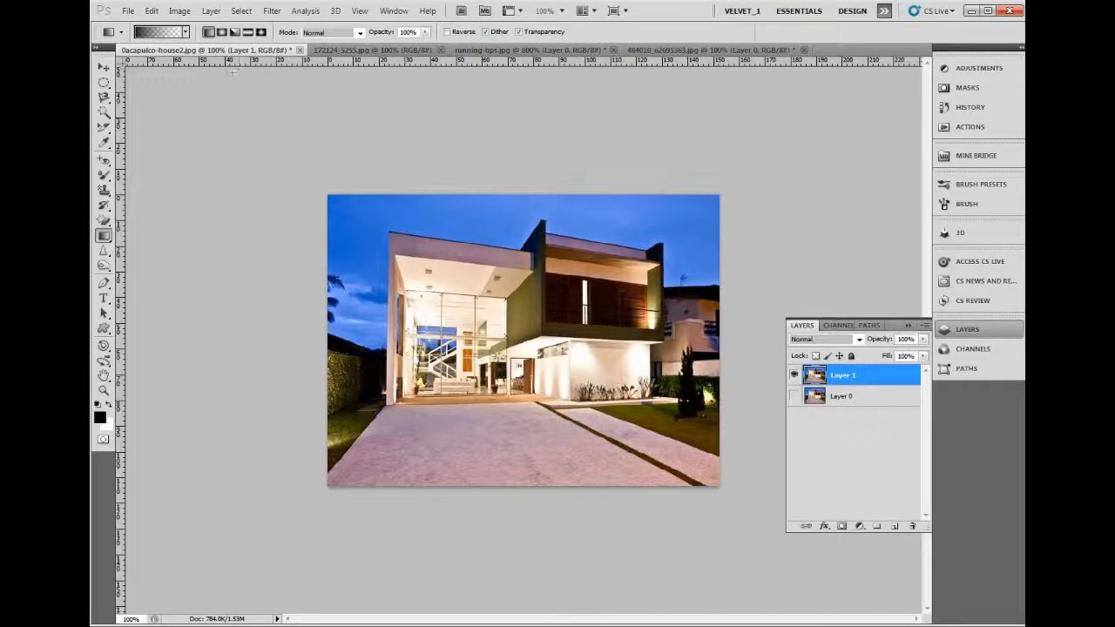
# Step: Undo a trial linear black fade over the house and draw three radial black gradients across the sky
pyautogui.moveTo(503, 351); pyautogui.dragTo(531, 351)
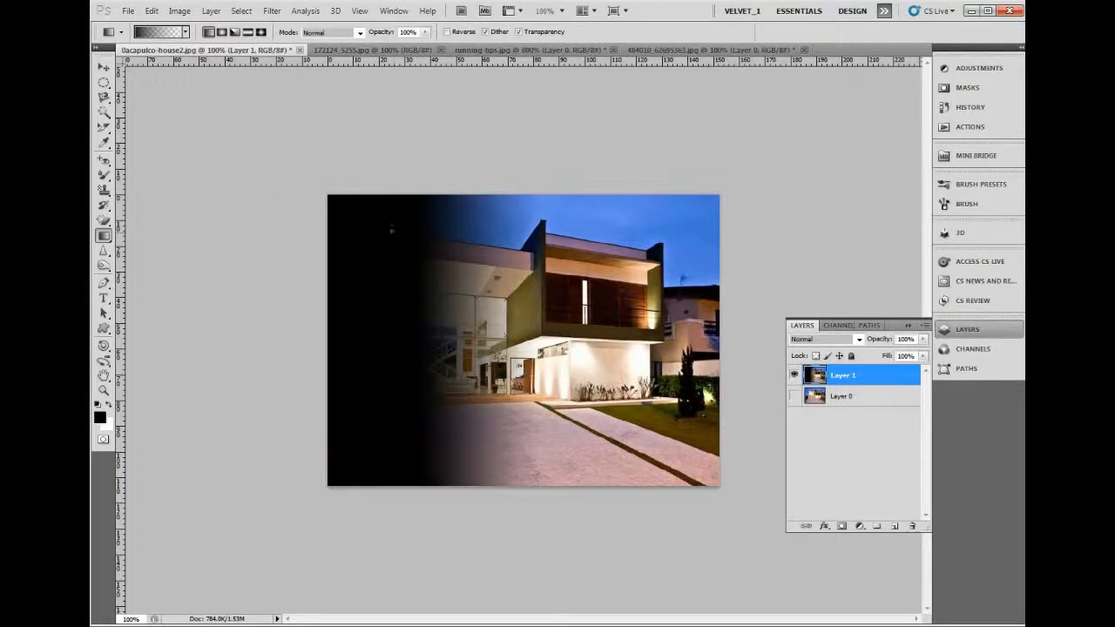
pyautogui.hotkey('ctrl', 'z')
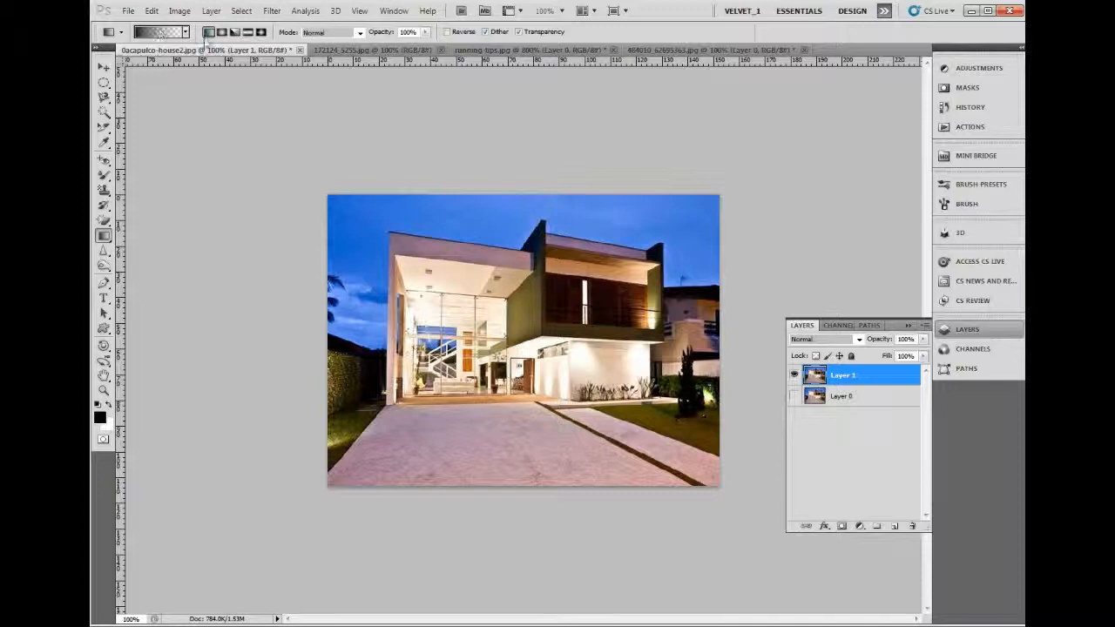
pyautogui.click(222, 33)
pyautogui.moveTo(397, 208); pyautogui.dragTo(475, 277)
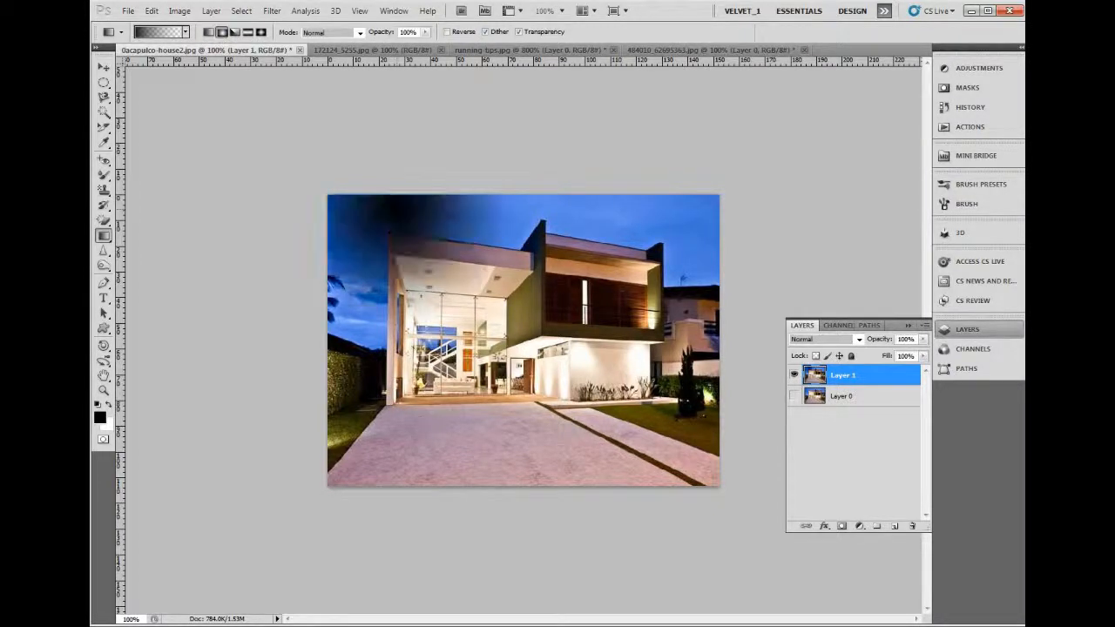
pyautogui.moveTo(557, 209); pyautogui.dragTo(599, 264)
pyautogui.moveTo(650, 215); pyautogui.dragTo(675, 249)
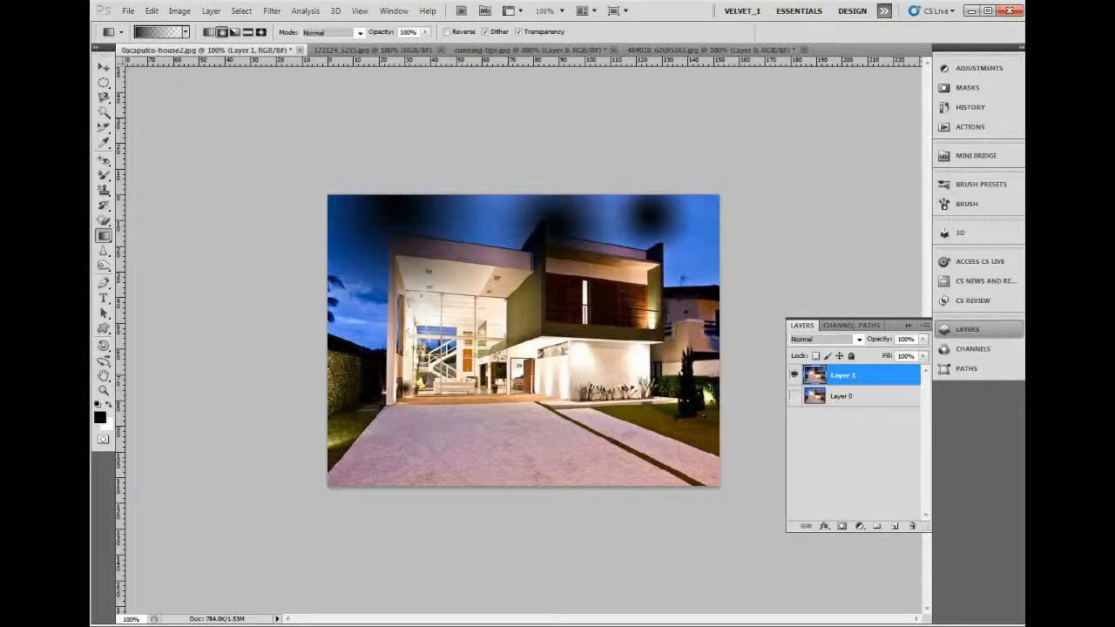
# Step: Apply an angle gradient from the image centre, a reflected gradient across the house and a small diamond gradient on the driveway
pyautogui.click(234, 31)
pyautogui.moveTo(507, 324); pyautogui.dragTo(465, 328)
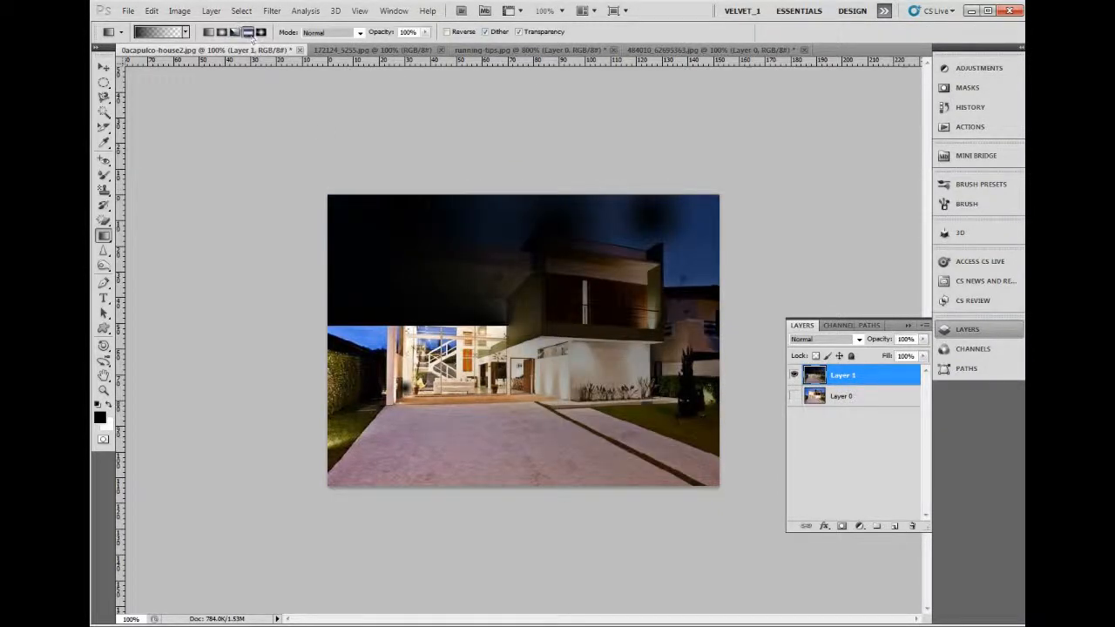
pyautogui.moveTo(532, 266); pyautogui.dragTo(444, 267)
# Step: Set the foreground colour to bright red, hex e92828
pyautogui.click(100, 418)
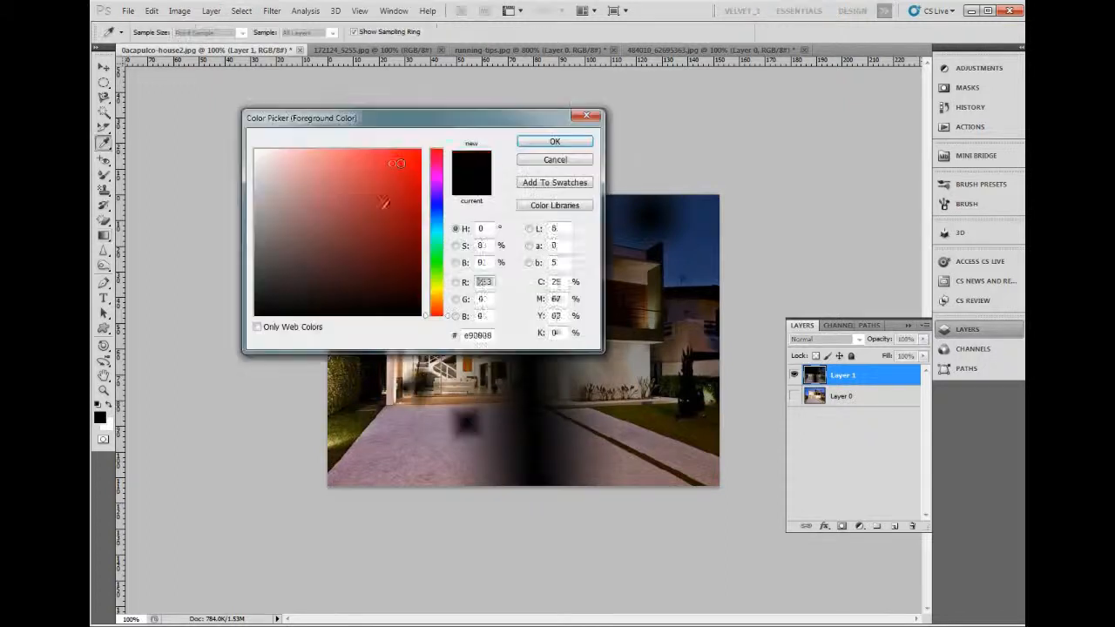
pyautogui.click(392, 163)
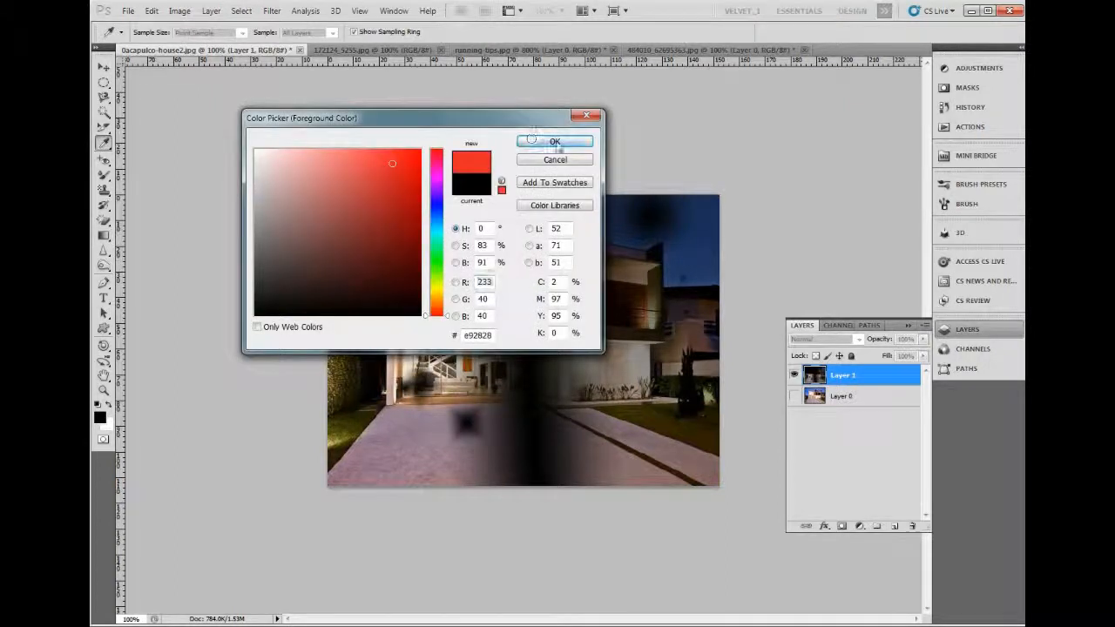
pyautogui.click(533, 141)
# Step: Set the foreground colour to a light violet-blue with the Color Picker
pyautogui.click(100, 417)
pyautogui.click(440, 196)
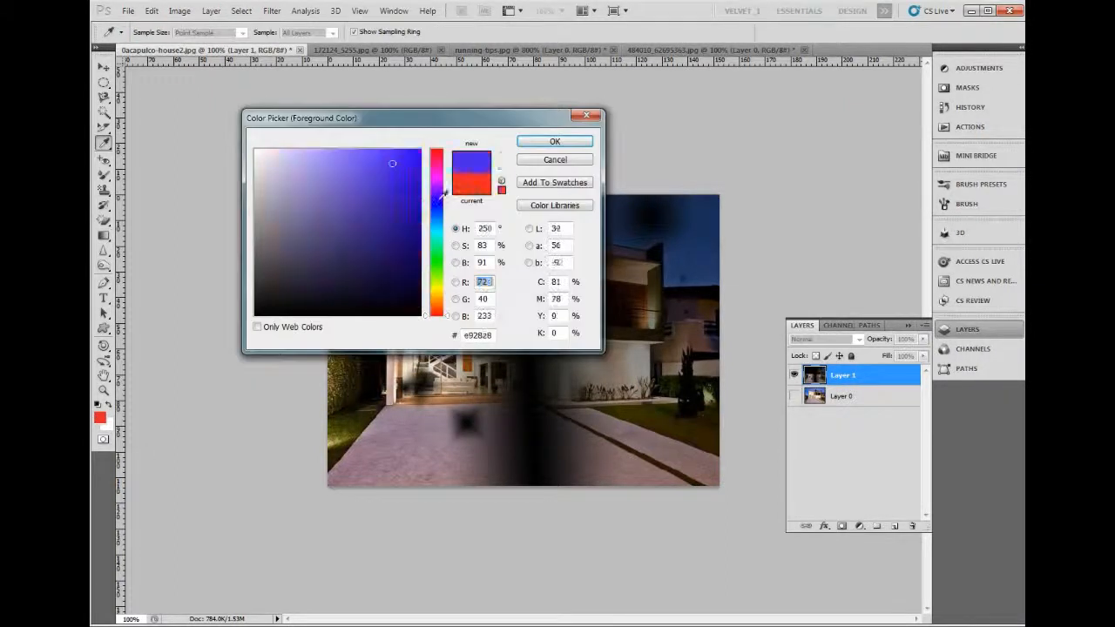
pyautogui.click(352, 171)
pyautogui.click(551, 145)
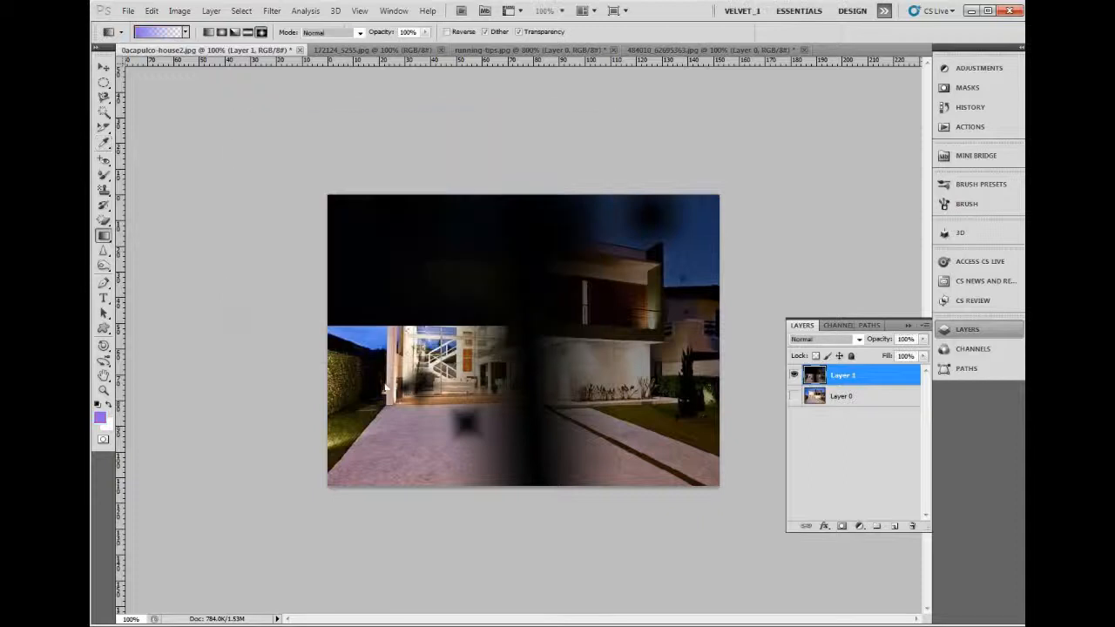
# Step: Draw violet diamond gradients of various sizes over the sky, house front, lawn and driveway
pyautogui.moveTo(386, 382); pyautogui.dragTo(463, 314)
pyautogui.moveTo(413, 235); pyautogui.dragTo(444, 291)
pyautogui.moveTo(496, 252); pyautogui.dragTo(568, 269)
pyautogui.moveTo(669, 245); pyautogui.dragTo(597, 294)
pyautogui.moveTo(544, 314); pyautogui.dragTo(347, 325)
pyautogui.moveTo(592, 445); pyautogui.dragTo(603, 441)
pyautogui.moveTo(663, 422); pyautogui.dragTo(614, 432)
pyautogui.moveTo(500, 434); pyautogui.dragTo(480, 427)
# Step: Fill the dark sky areas between the gradient shapes with the violet foreground colour using the Paint Bucket tool
pyautogui.click(104, 252)
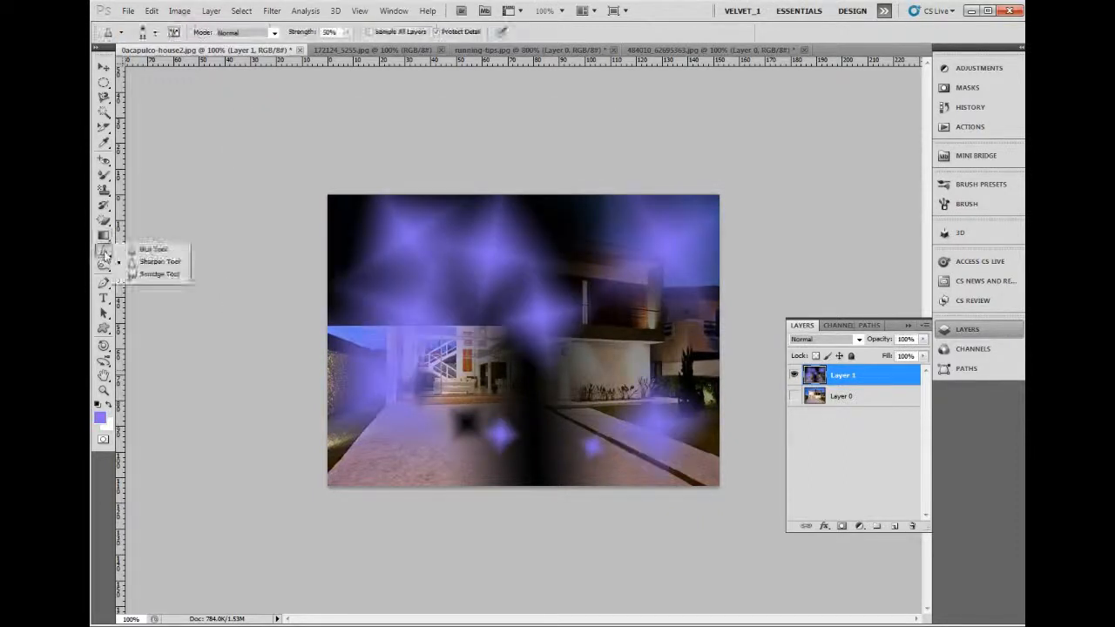
pyautogui.click(104, 235)
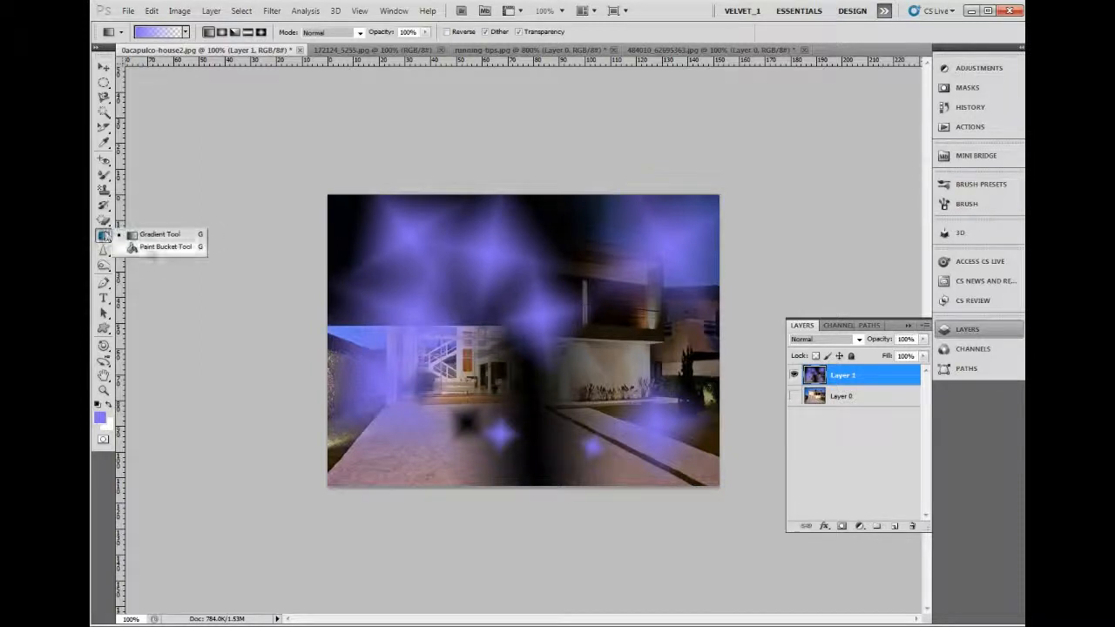
pyautogui.click(165, 247)
pyautogui.click(385, 250)
pyautogui.click(540, 235)
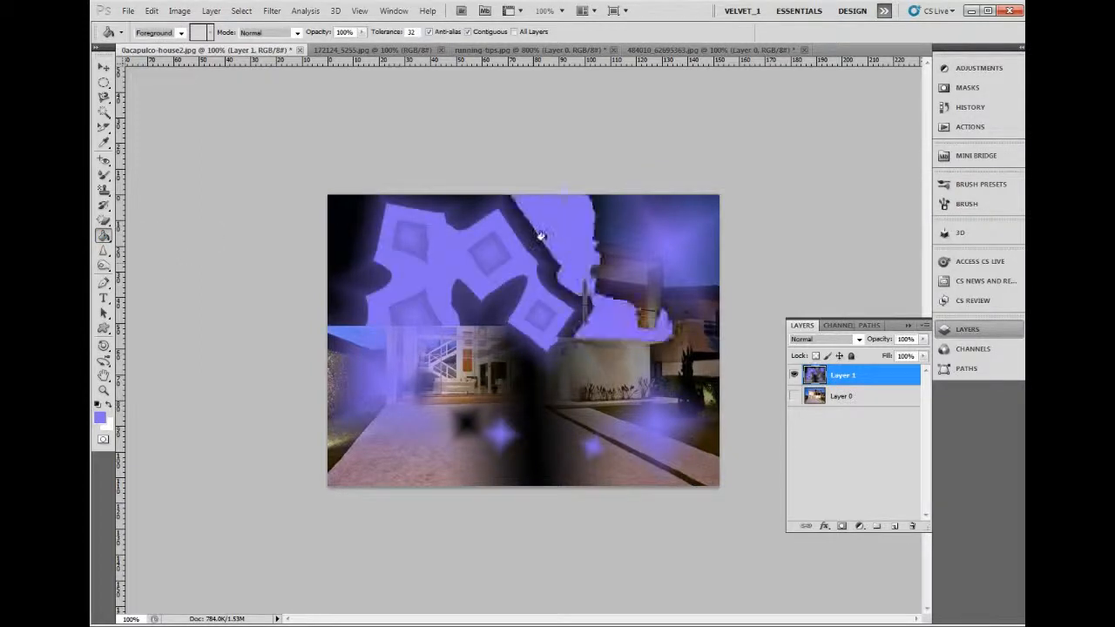
pyautogui.click(400, 209)
pyautogui.click(341, 224)
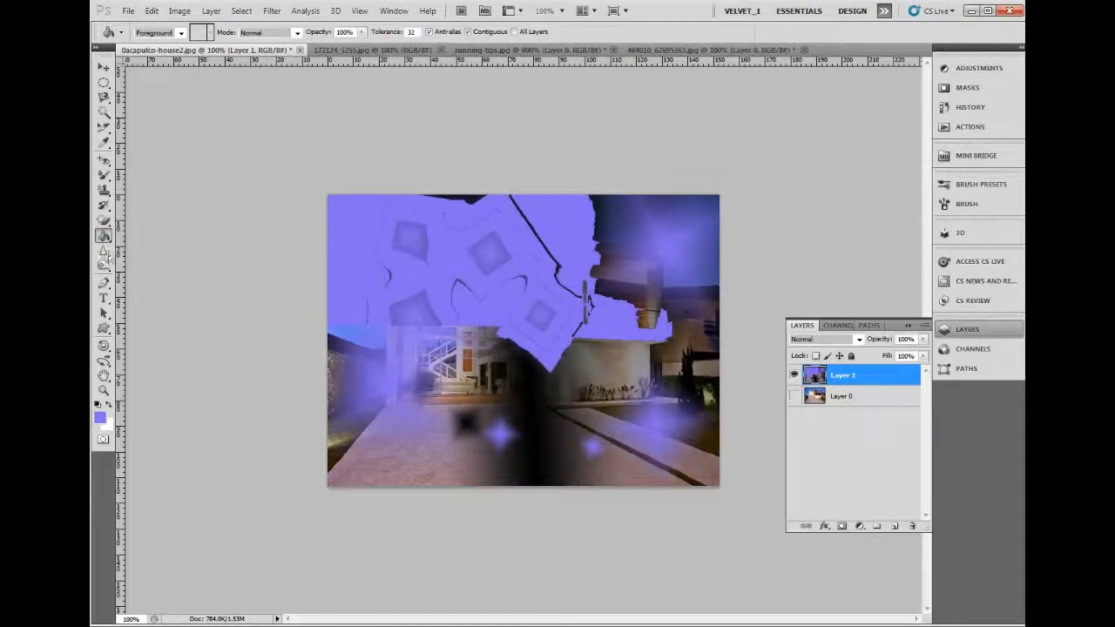
# Step: Soften the jagged edge where the violet fill meets the dark sky with the Blur tool at 50% strength
pyautogui.click(103, 252)
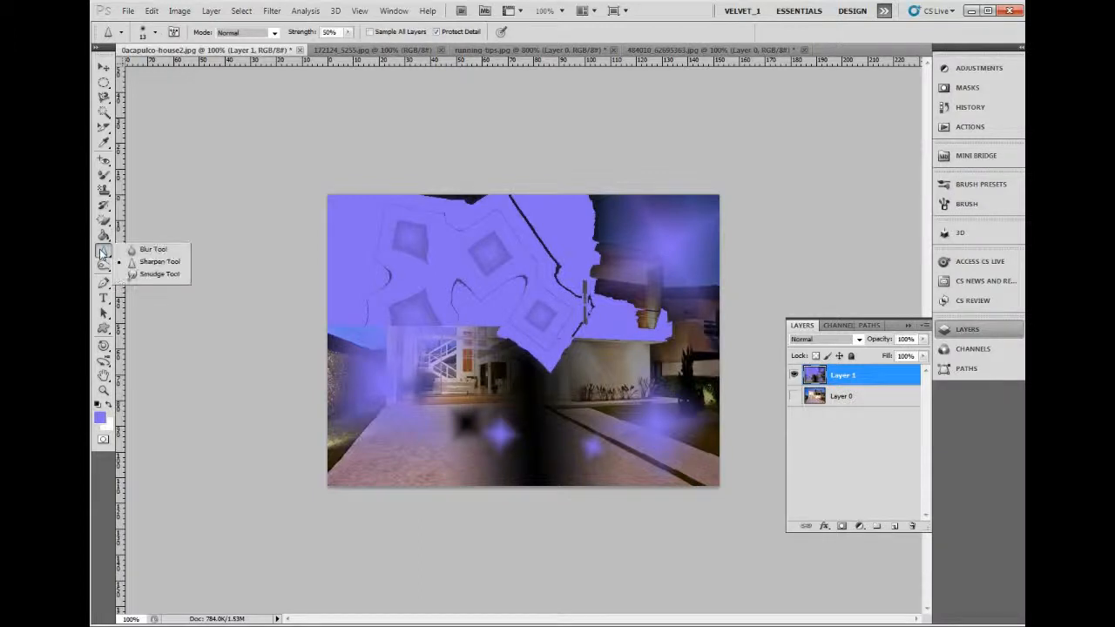
pyautogui.click(150, 249)
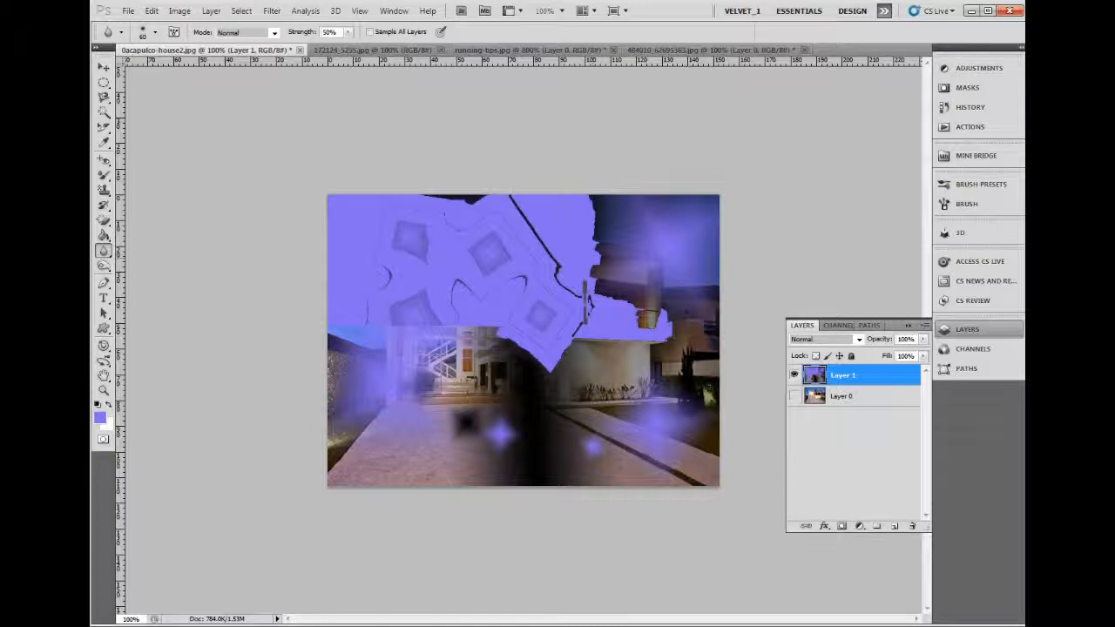
pyautogui.moveTo(599, 238); pyautogui.dragTo(606, 238)
pyautogui.scroll(1, 595, 262)
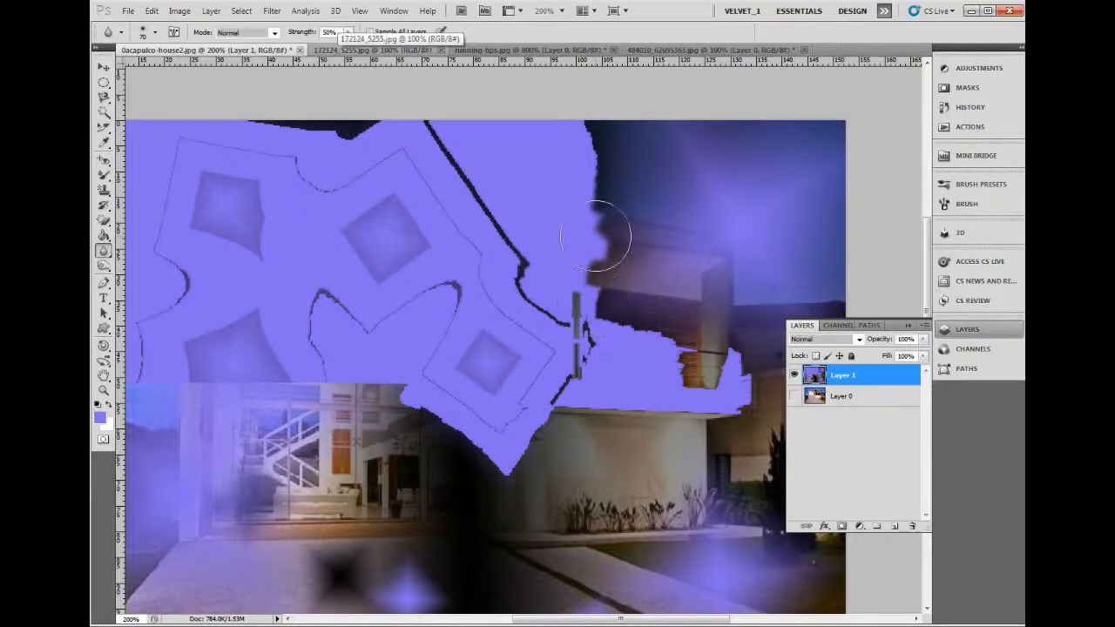
pyautogui.scroll(3, 609, 249)
# Step: Set the Blur tool's strength to 80% and blur the lower edge of the violet fill above the white wall
pyautogui.click(331, 32)
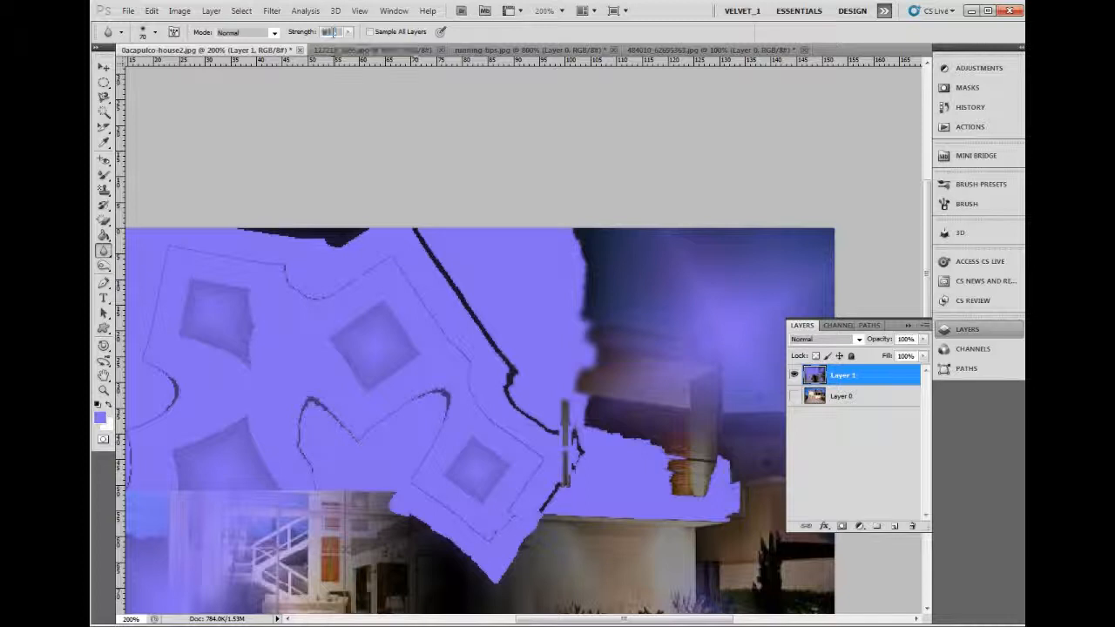
pyautogui.write('80')
pyautogui.press('Return')
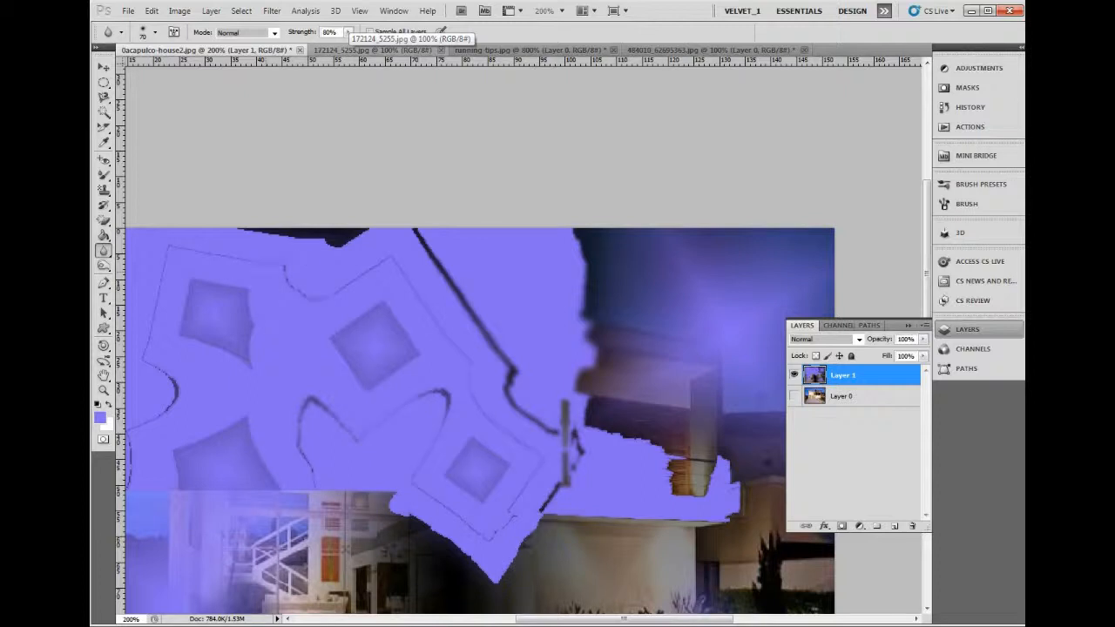
pyautogui.moveTo(620, 508); pyautogui.dragTo(728, 495)
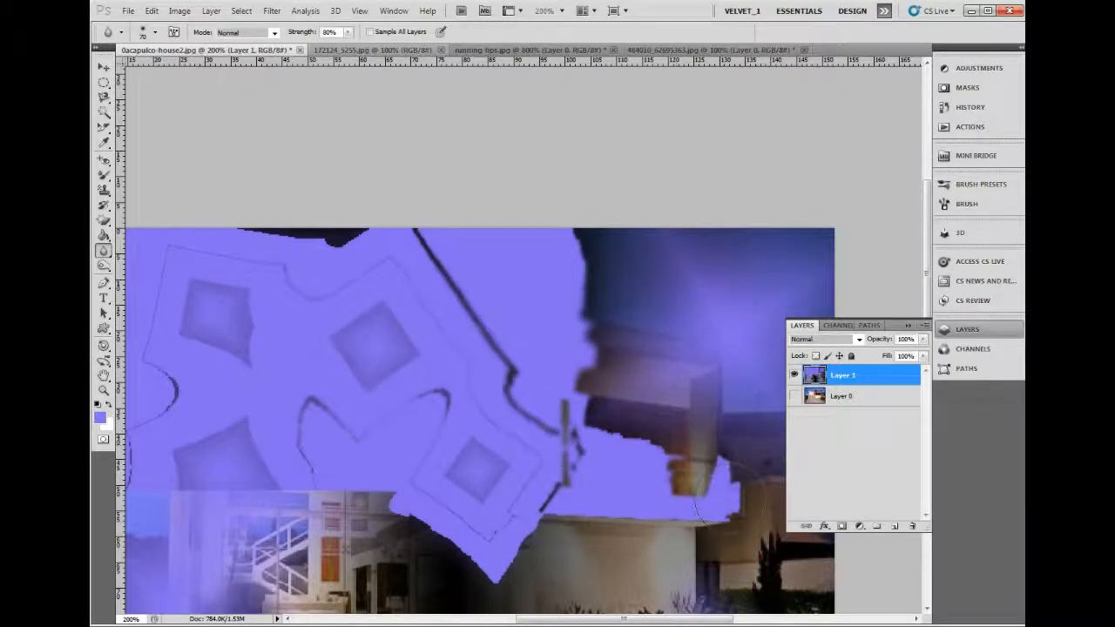
# Step: Choose the Sharpen tool, delete Layer 1 and duplicate Layer 0, leaving only the copy visible
pyautogui.rightClick(104, 252)
pyautogui.click(144, 262)
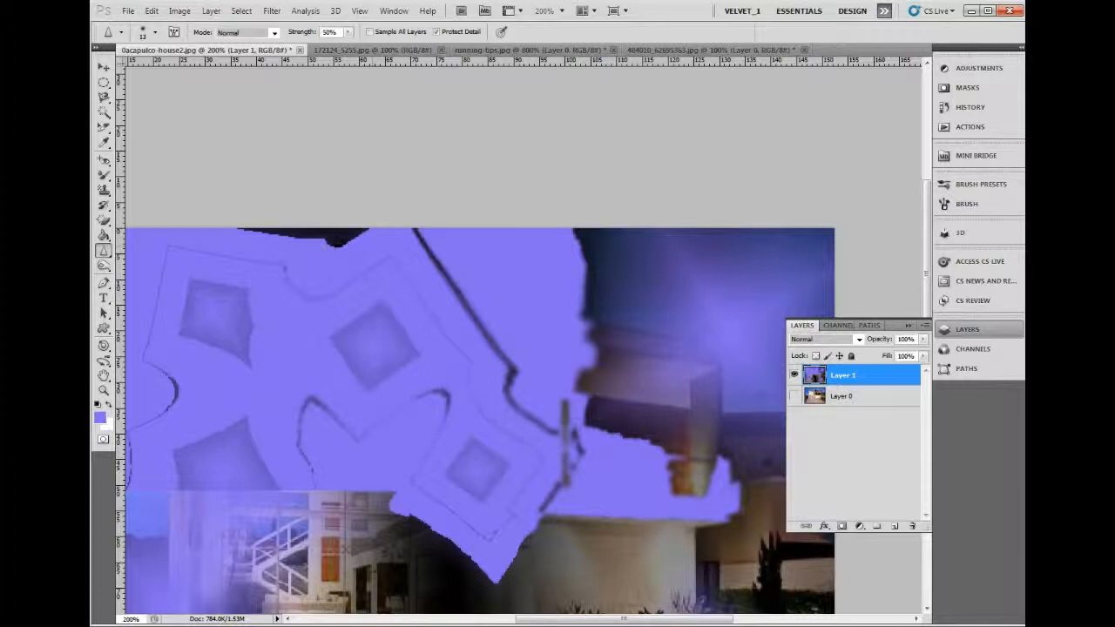
pyautogui.hscroll(2, 510, 242)
pyautogui.scroll(-6, 510, 241)
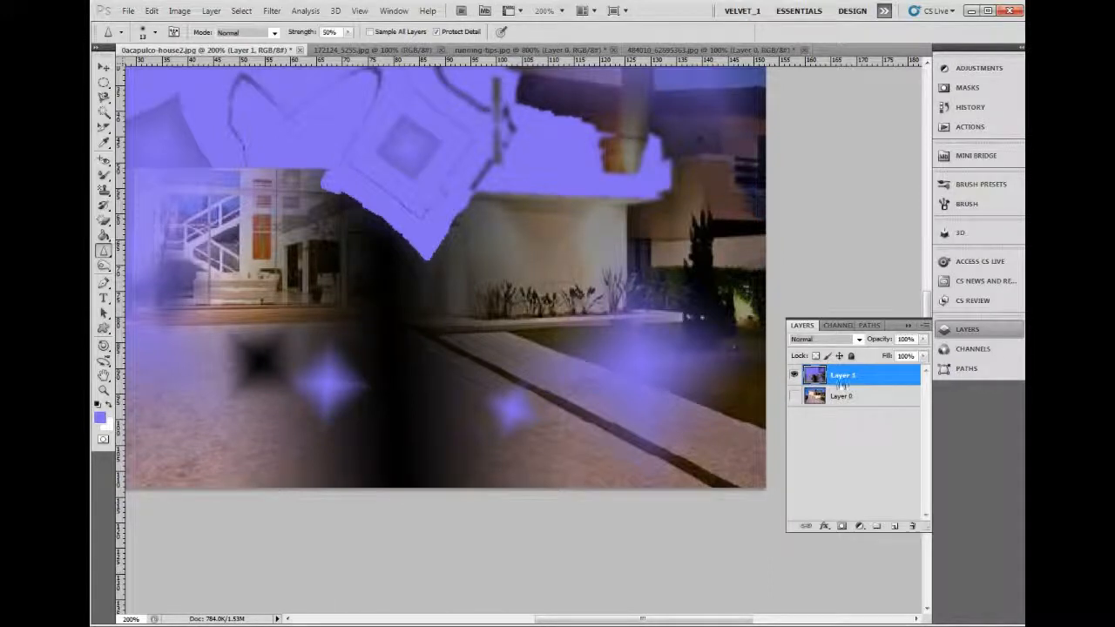
pyautogui.click(912, 527)
pyautogui.click(793, 374)
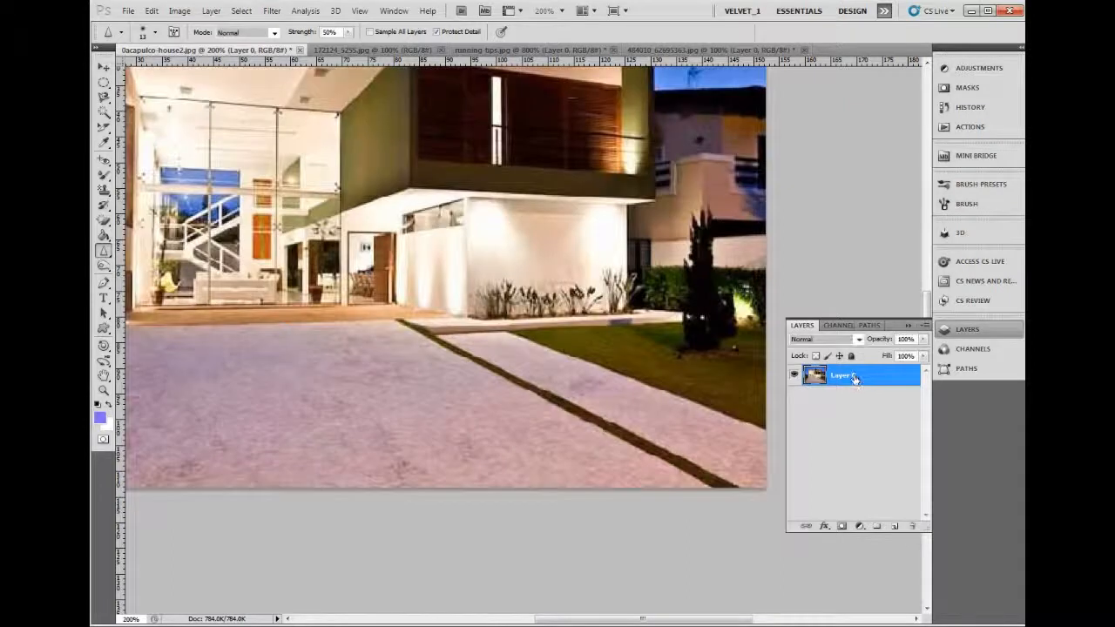
pyautogui.hotkey('ctrl', 'j')
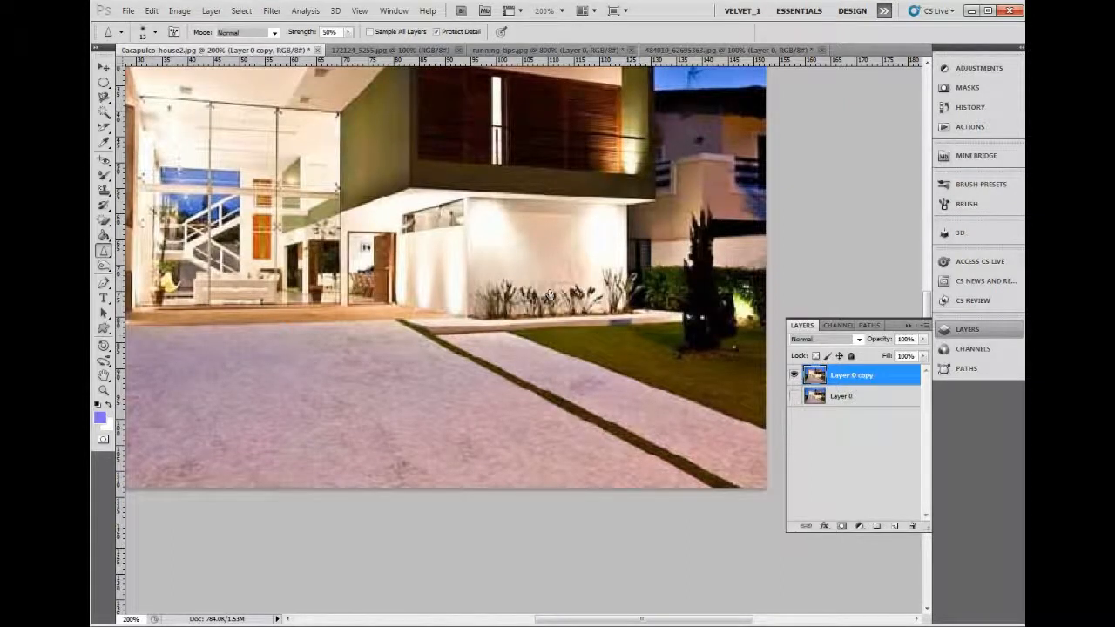
# Step: Sharpen the lower corner of the house's upper storey with a size 80 brush, raising the strength from 50% to 100%
pyautogui.moveTo(411, 173); pyautogui.dragTo(448, 198)
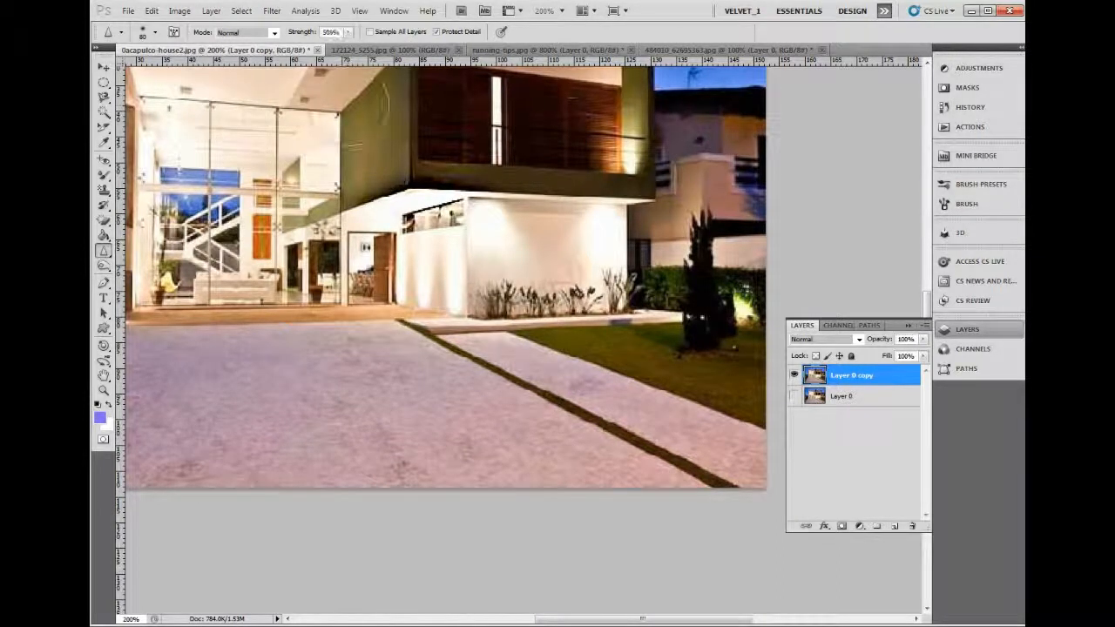
pyautogui.press('0')
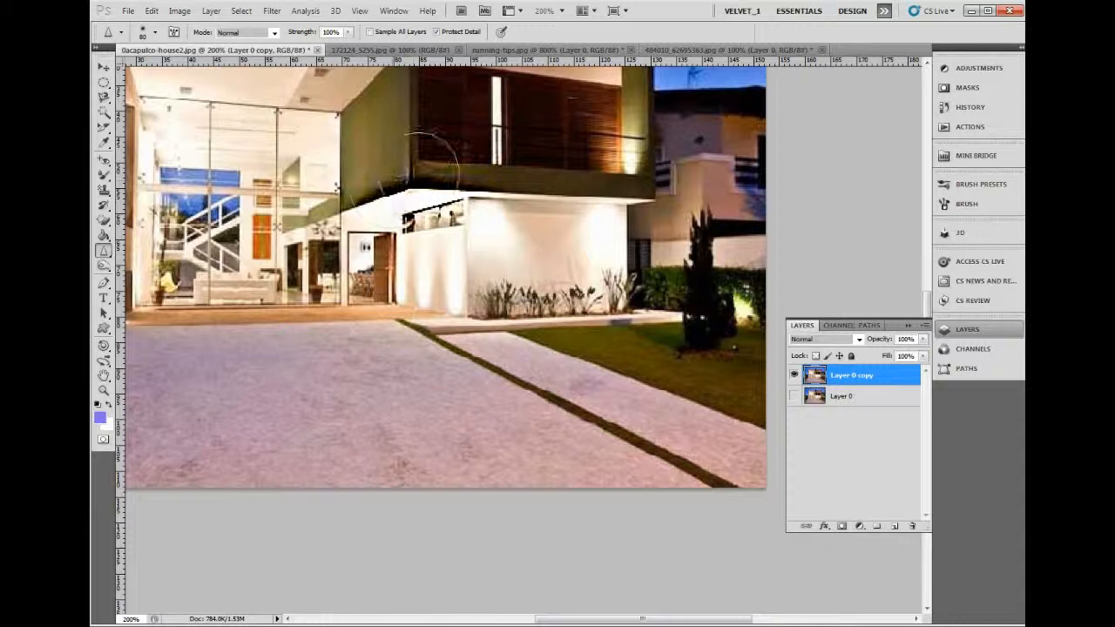
pyautogui.moveTo(431, 161)
pyautogui.mouseDown()
pyautogui.moveTo(375, 170)
pyautogui.moveTo(361, 188)
pyautogui.moveTo(374, 174)
pyautogui.moveTo(388, 268)
pyautogui.moveTo(432, 323)
pyautogui.mouseUp()
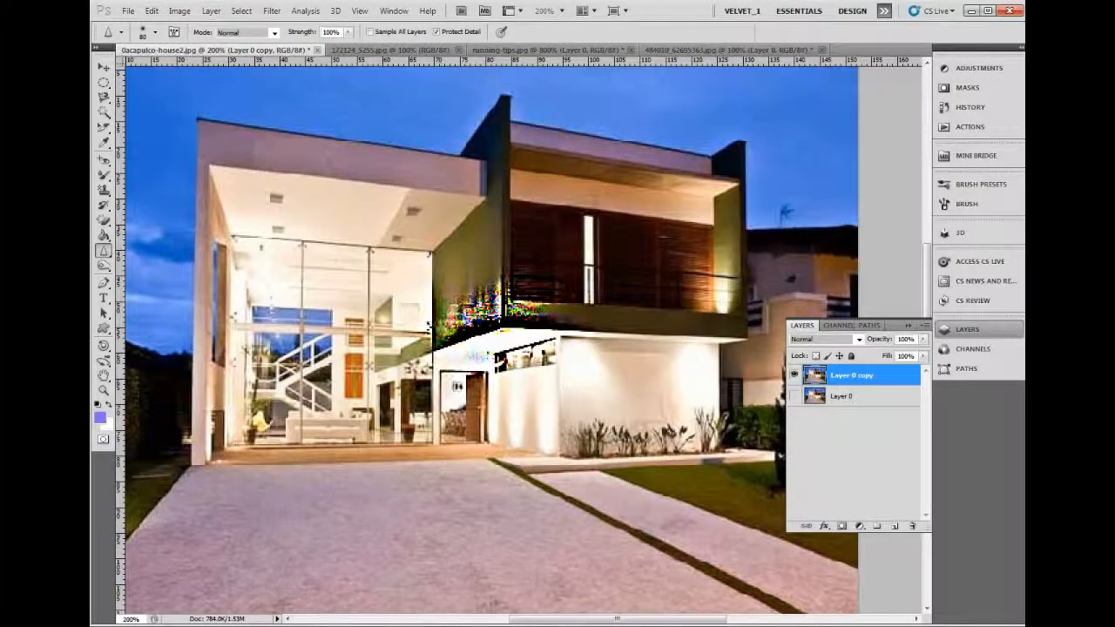
# Step: Smudge the oversharpened corner of the upper storey and the nearby window with the Smudge tool
pyautogui.click(103, 250)
pyautogui.click(150, 283)
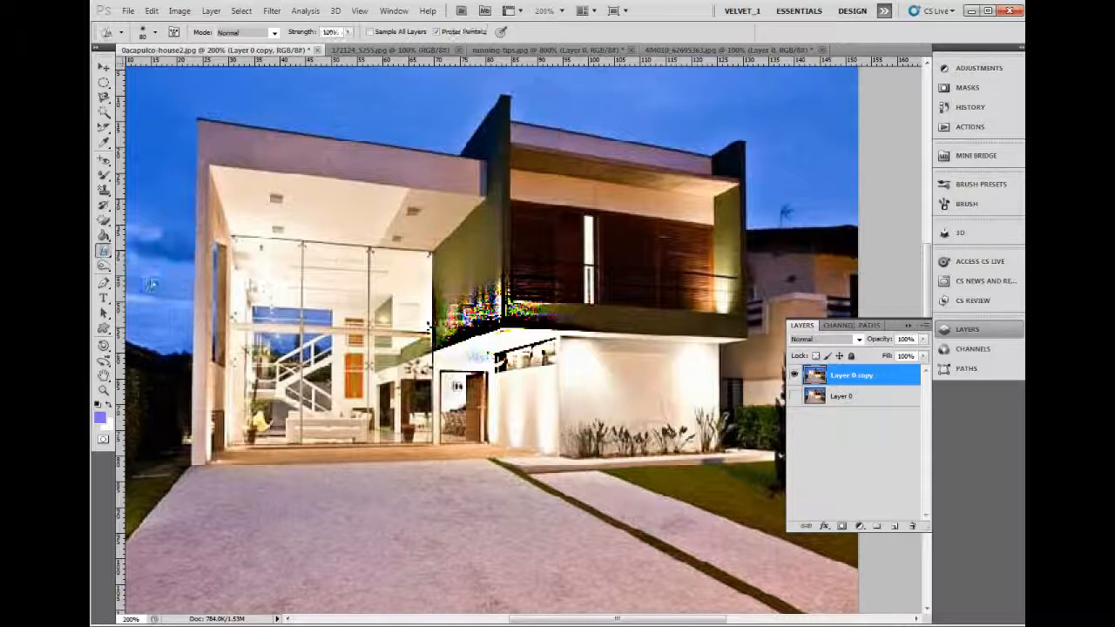
pyautogui.moveTo(450, 344); pyautogui.dragTo(497, 308)
pyautogui.moveTo(477, 320)
pyautogui.mouseDown()
pyautogui.moveTo(433, 344)
pyautogui.moveTo(460, 288)
pyautogui.moveTo(514, 257)
pyautogui.moveTo(567, 291)
pyautogui.moveTo(498, 319)
pyautogui.moveTo(557, 305)
pyautogui.mouseUp()
# Step: Lighten the smudged wall area with the Dodge tool and darken it with the Burn tool, both on midtones at 50% exposure
pyautogui.press('o')
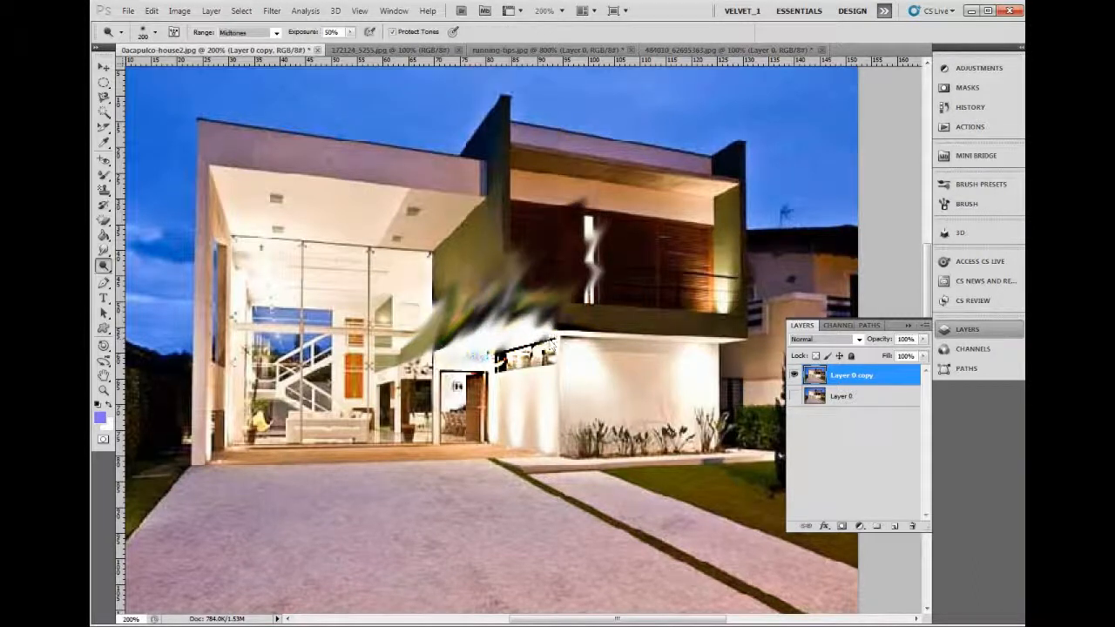
pyautogui.click(105, 266)
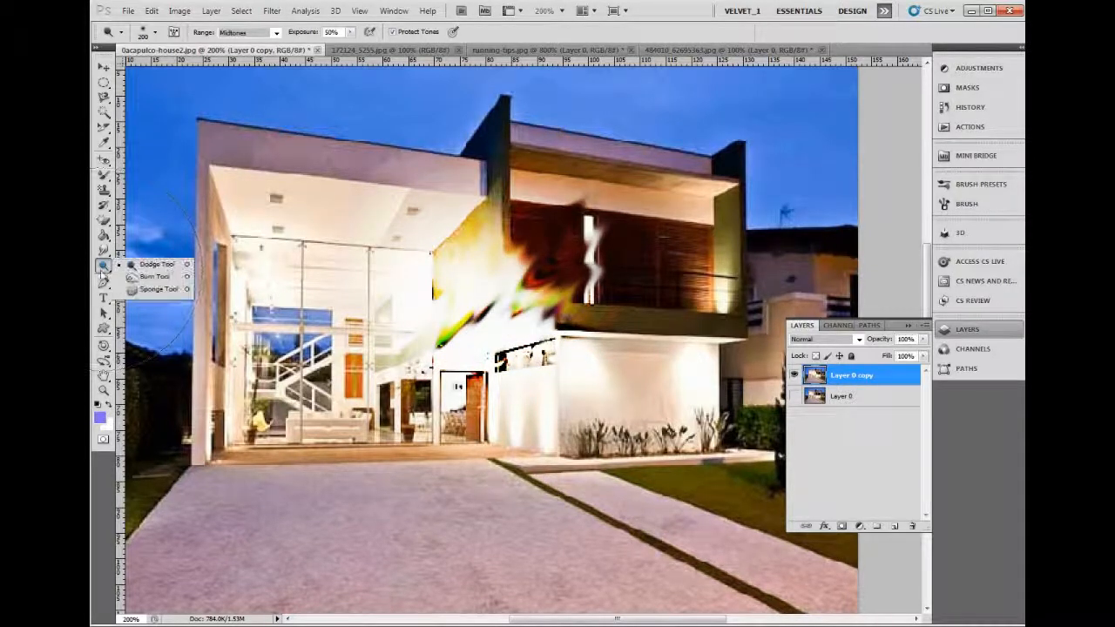
pyautogui.click(153, 276)
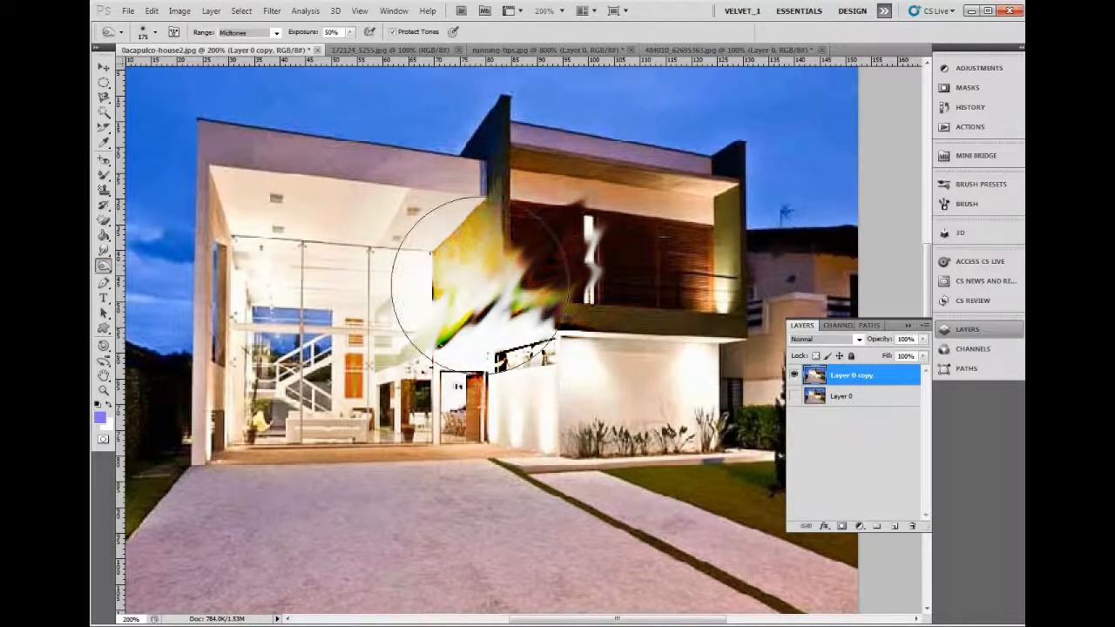
pyautogui.moveTo(481, 283)
pyautogui.mouseDown()
pyautogui.moveTo(423, 273)
pyautogui.moveTo(418, 262)
pyautogui.mouseUp()
# Step: Drain colour from the smudged area with the Sponge tool in Desaturate mode at 100% flow
pyautogui.click(104, 266)
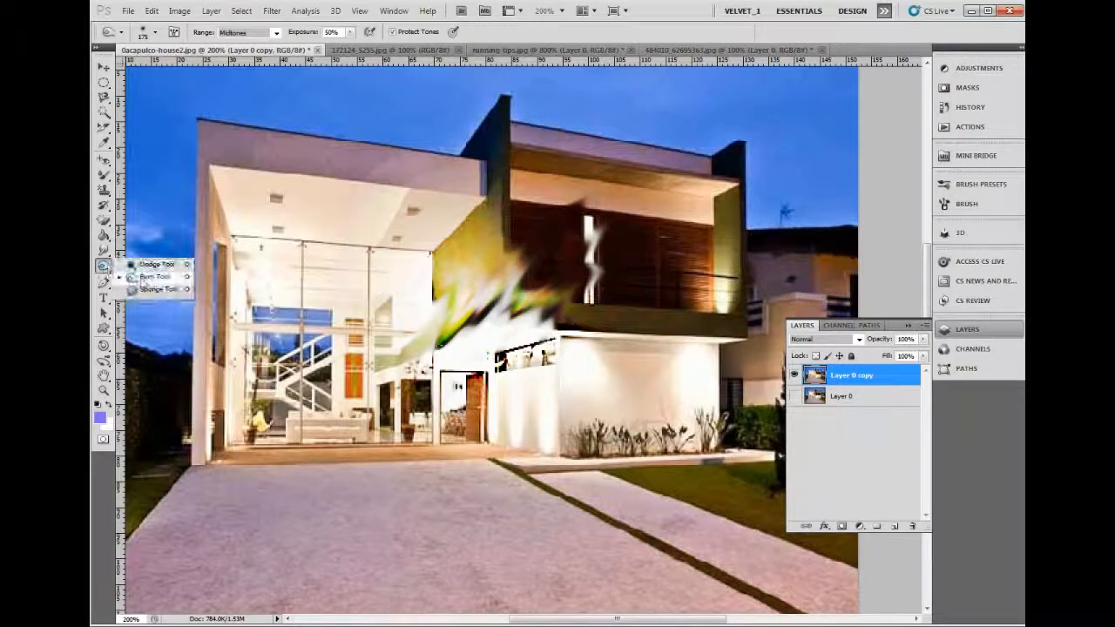
pyautogui.click(156, 288)
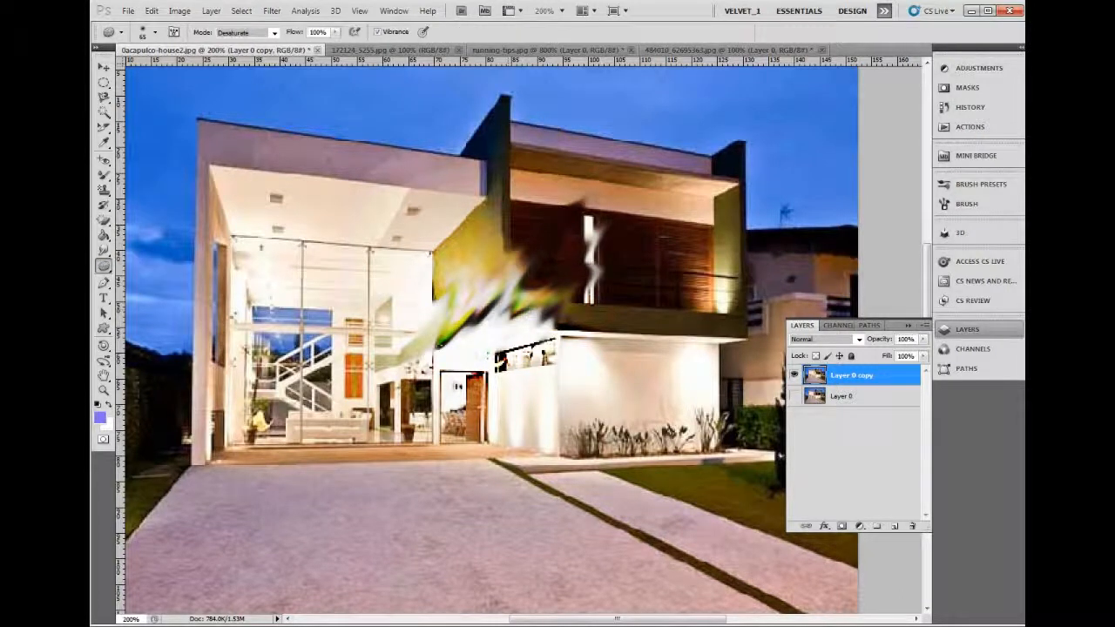
pyautogui.moveTo(526, 300)
pyautogui.mouseDown()
pyautogui.moveTo(448, 324)
pyautogui.moveTo(500, 261)
pyautogui.mouseUp()
# Step: Switch the Sponge tool to Saturate mode and intensify the colours across the smudged area and glass front
pyautogui.click(247, 32)
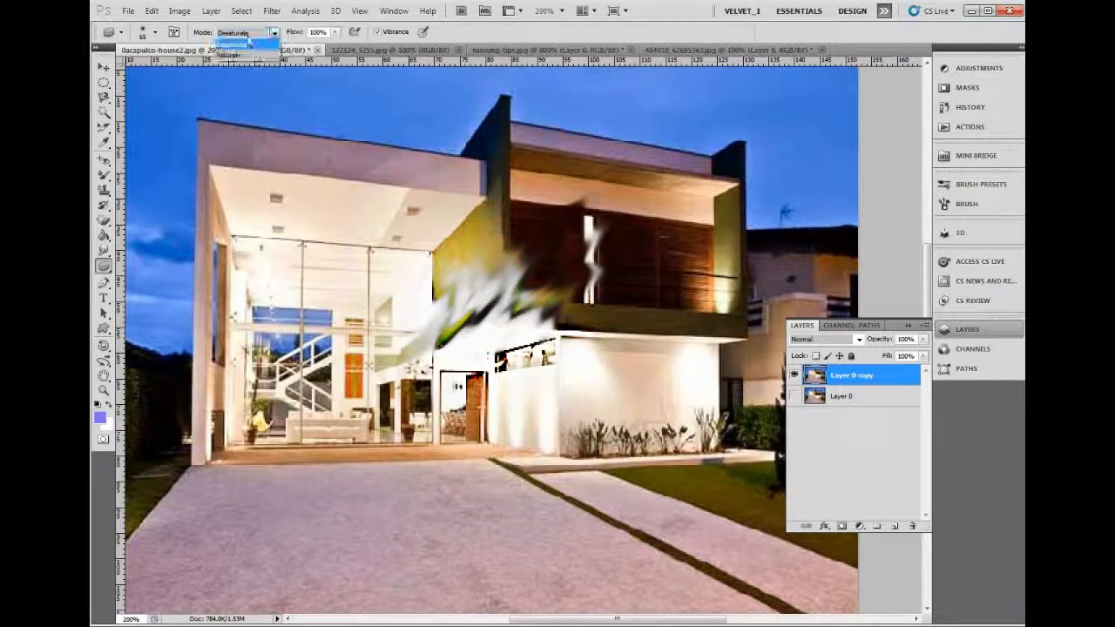
pyautogui.click(241, 56)
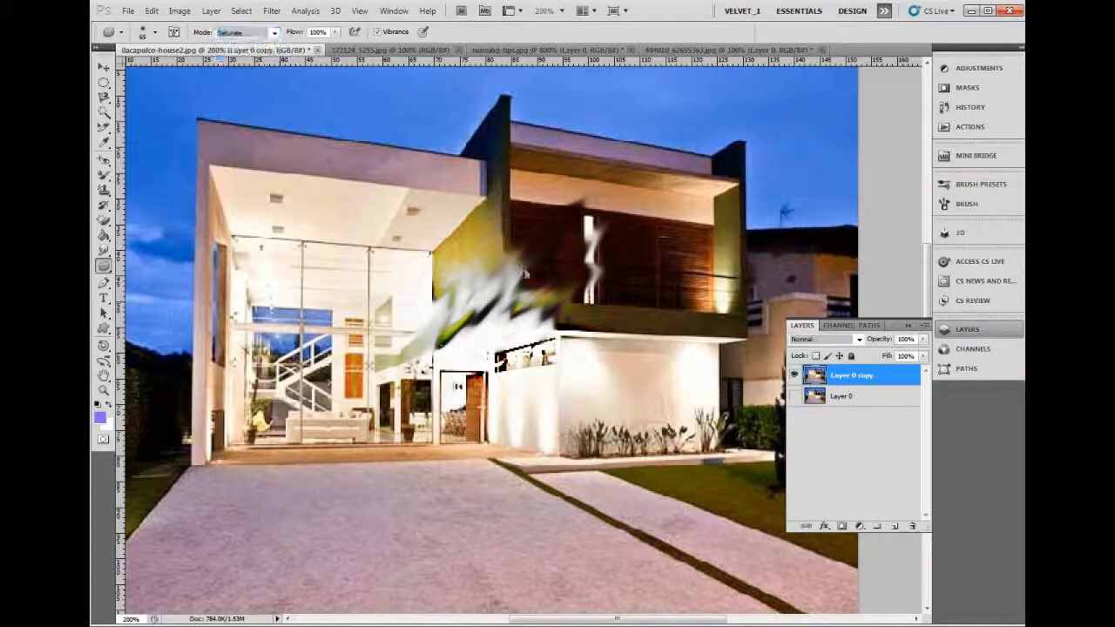
pyautogui.moveTo(513, 277)
pyautogui.mouseDown()
pyautogui.moveTo(475, 283)
pyautogui.moveTo(453, 328)
pyautogui.moveTo(562, 303)
pyautogui.moveTo(534, 303)
pyautogui.moveTo(381, 373)
pyautogui.moveTo(277, 289)
pyautogui.mouseUp()
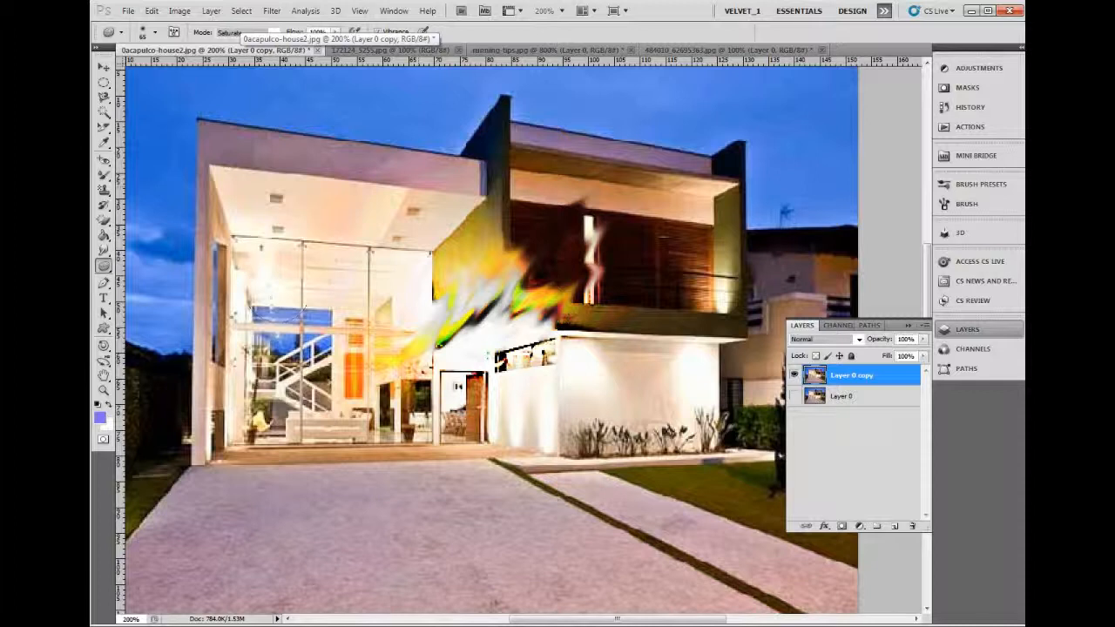
# Step: Draw an open straight-segment path with the Pen tool around the photo's upper-left corner and along its top edge
pyautogui.click(103, 284)
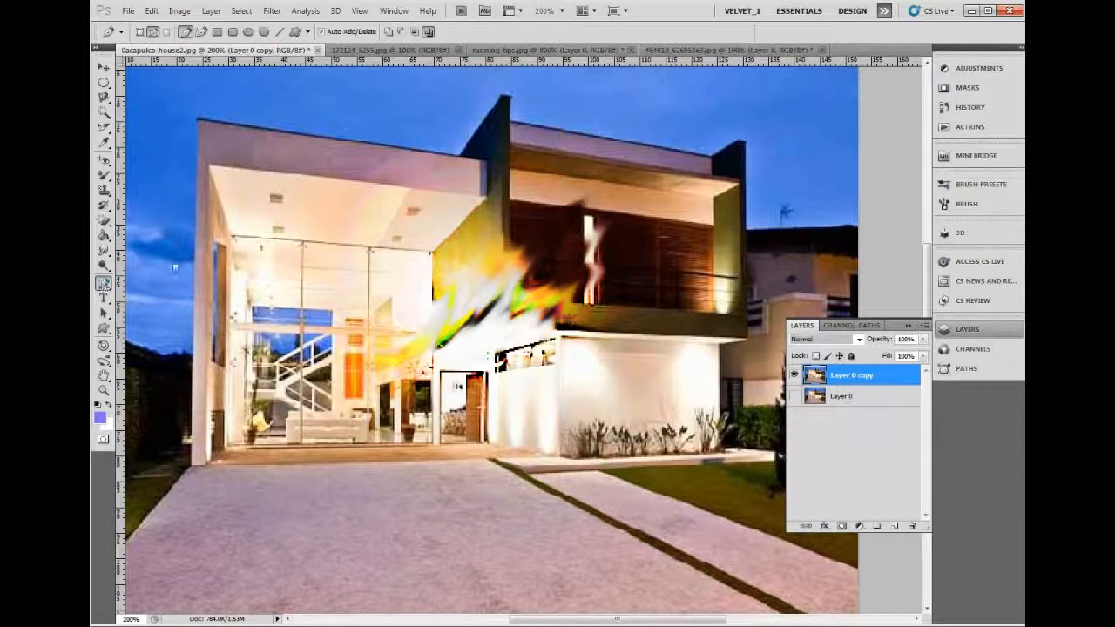
pyautogui.moveTo(471, 157); pyautogui.dragTo(566, 192)
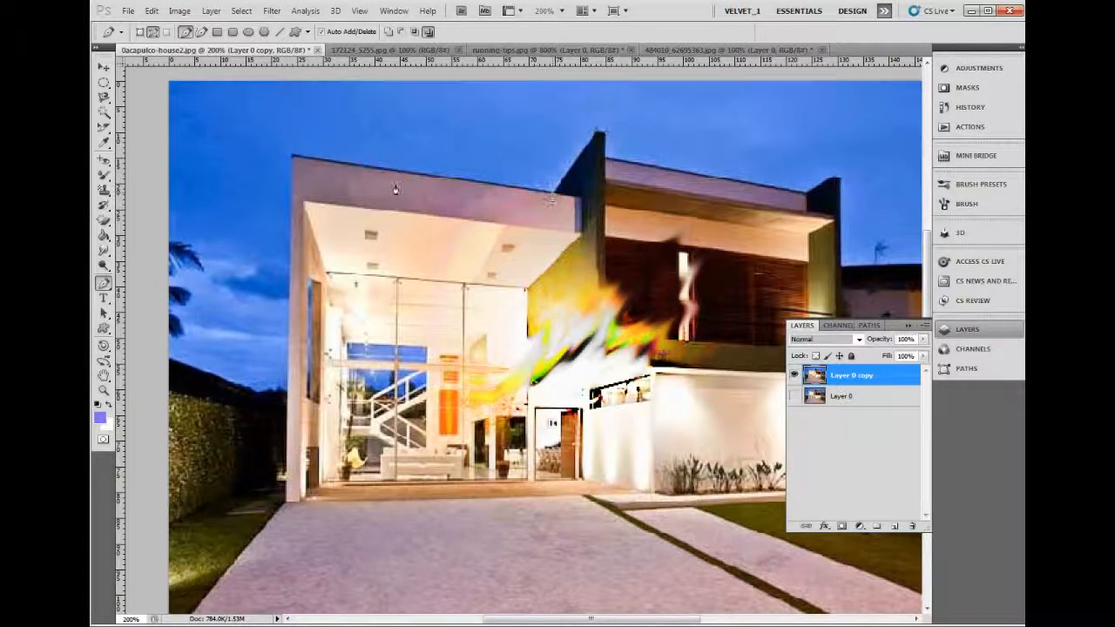
pyautogui.click(291, 159)
pyautogui.click(143, 159)
pyautogui.click(164, 77)
pyautogui.click(642, 74)
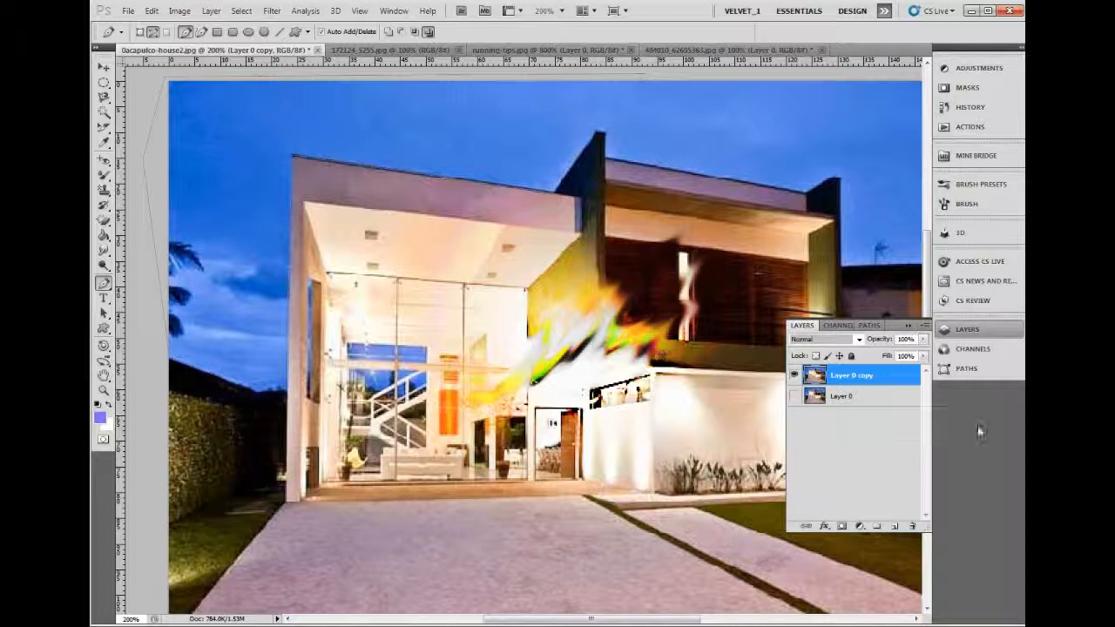
# Step: Show the work path in the Paths panel and detach that panel so it floats over the photo
pyautogui.click(874, 324)
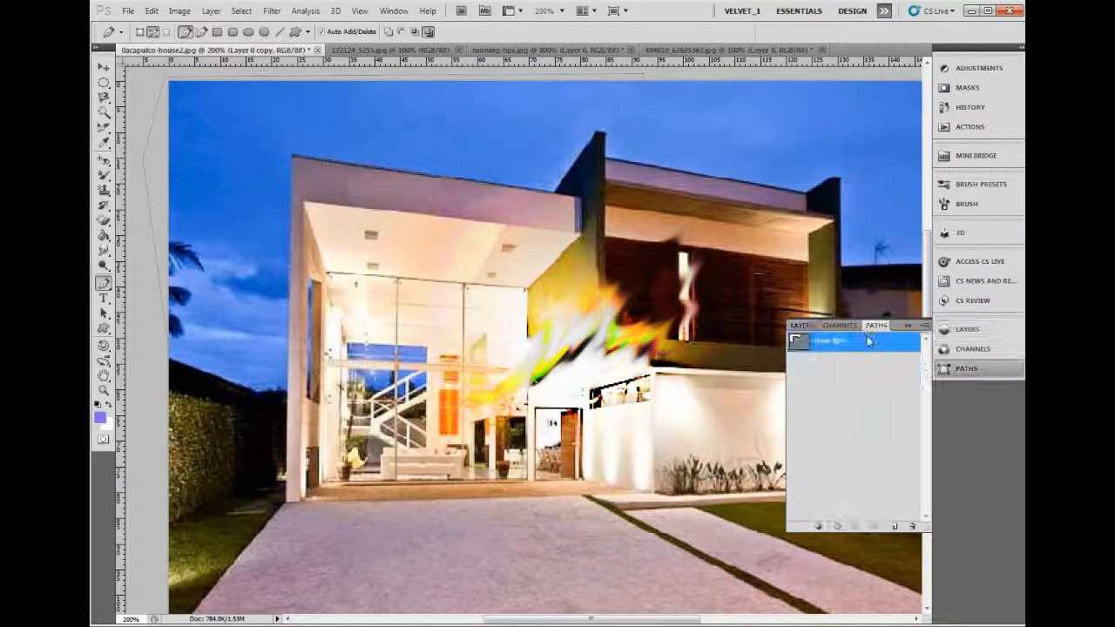
pyautogui.moveTo(876, 336); pyautogui.dragTo(206, 384)
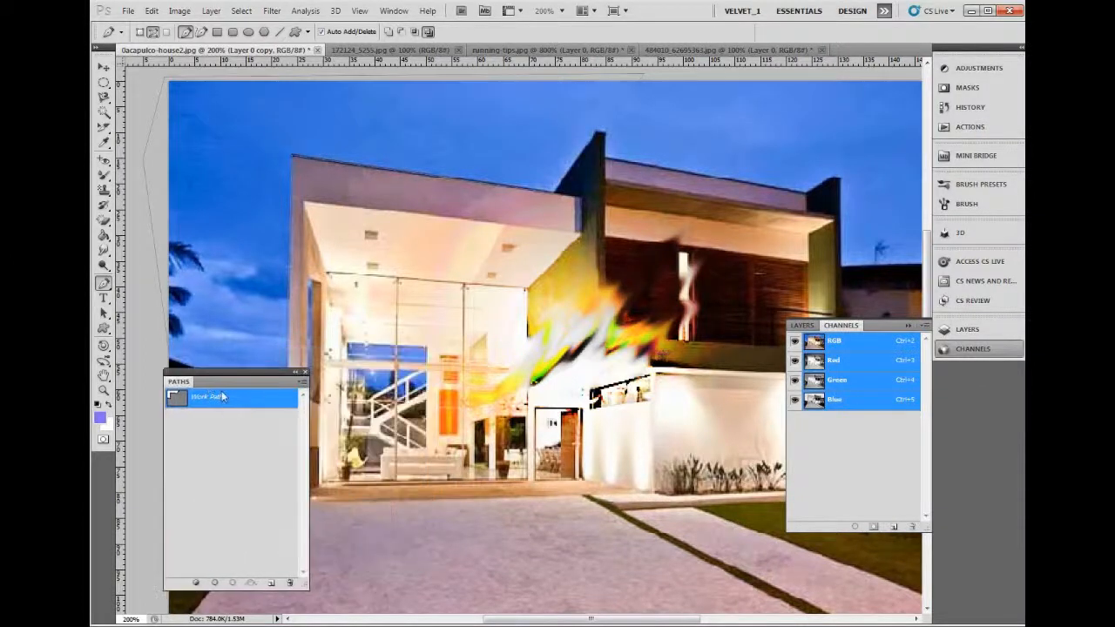
# Step: Collapse the Channels panel and save the work path under the name Path 1, leaving it deselected
pyautogui.click(908, 325)
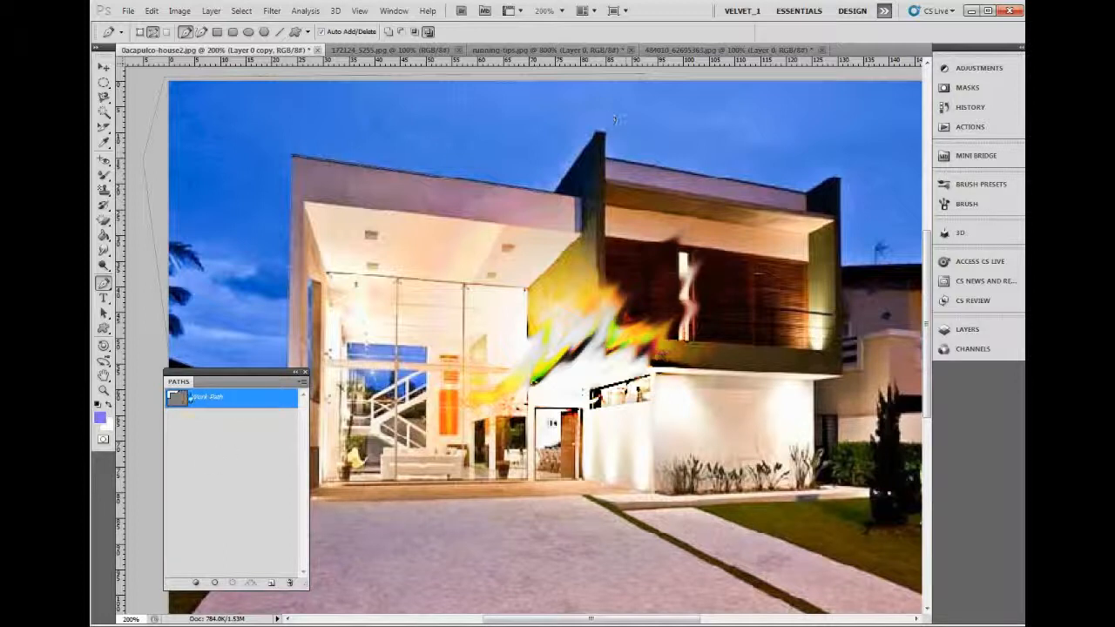
pyautogui.click(219, 444)
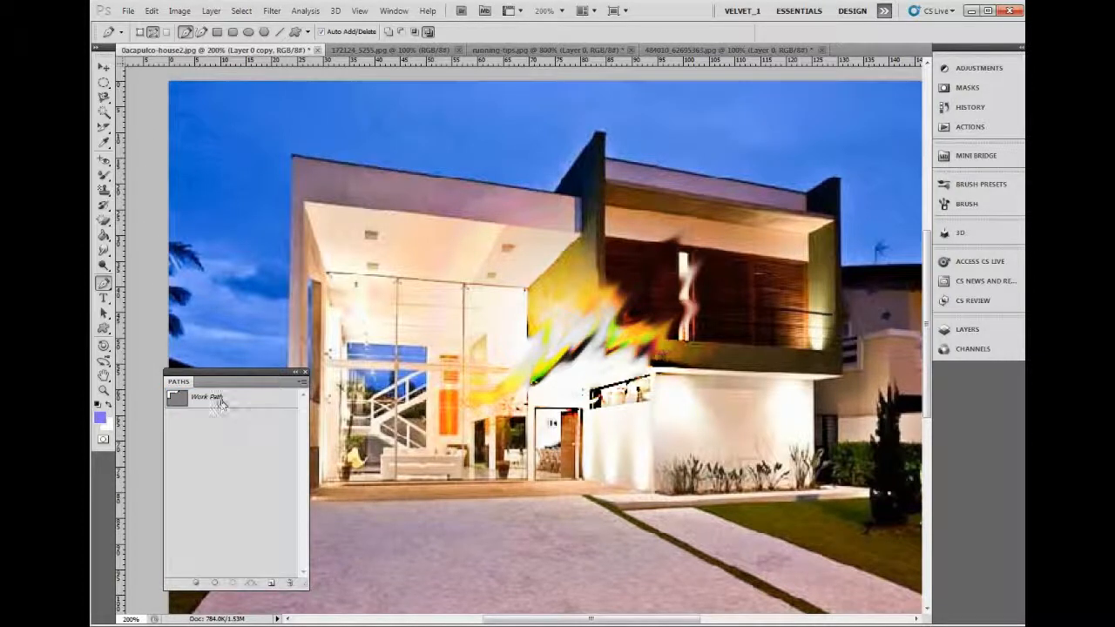
pyautogui.doubleClick(219, 403)
pyautogui.click(498, 200)
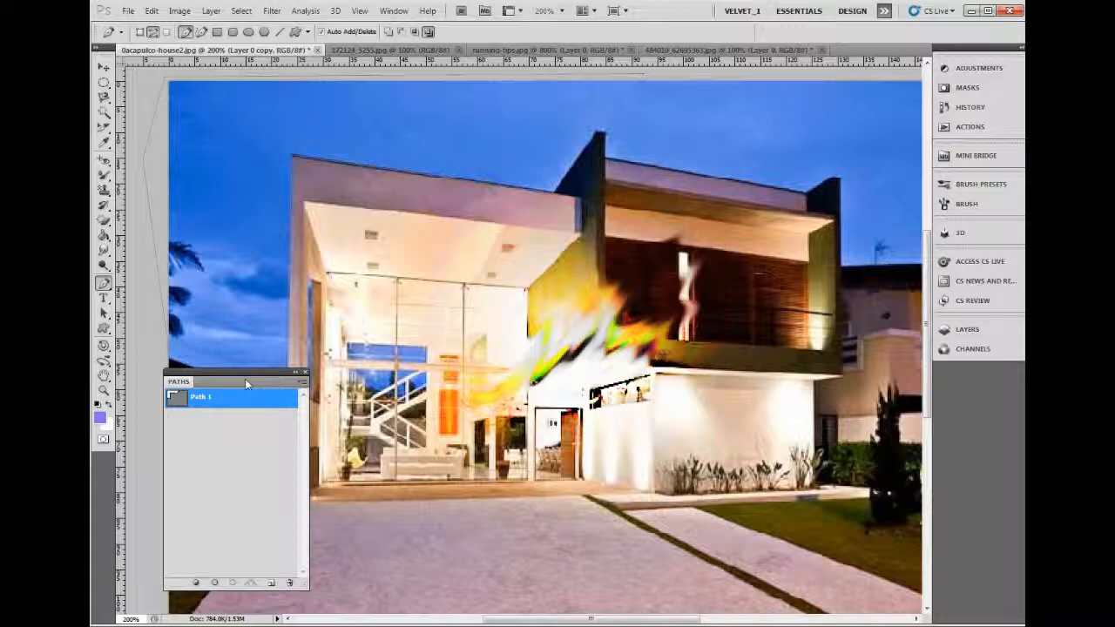
pyautogui.moveTo(245, 379); pyautogui.dragTo(248, 350)
pyautogui.click(249, 420)
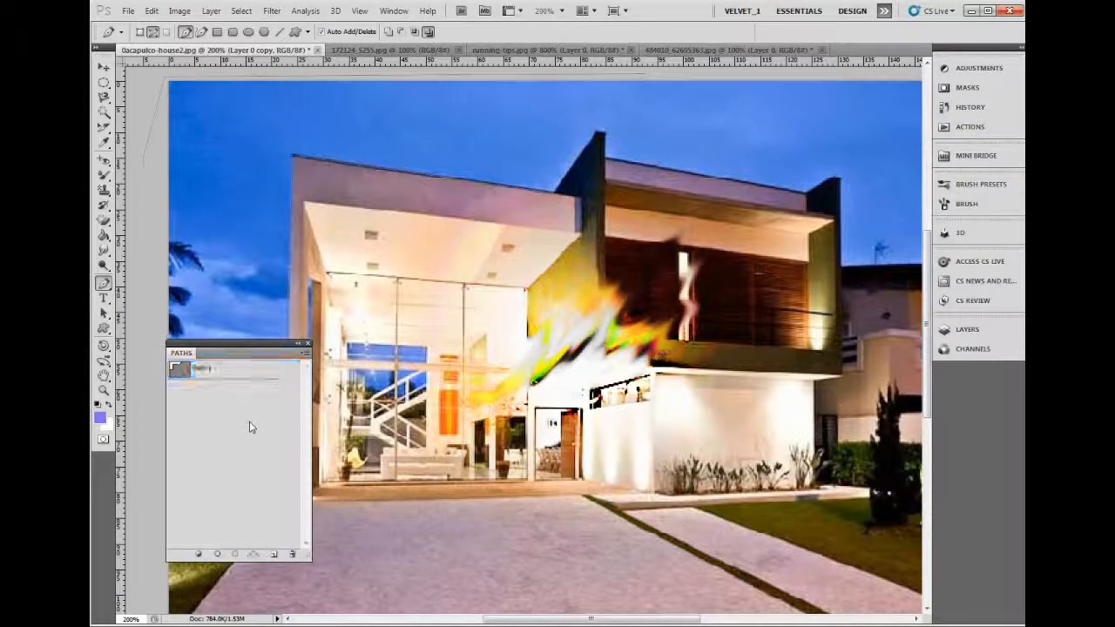
# Step: Draw a short unsaved path from the central tower's peak down to the roof edge and deselect it
pyautogui.click(598, 133)
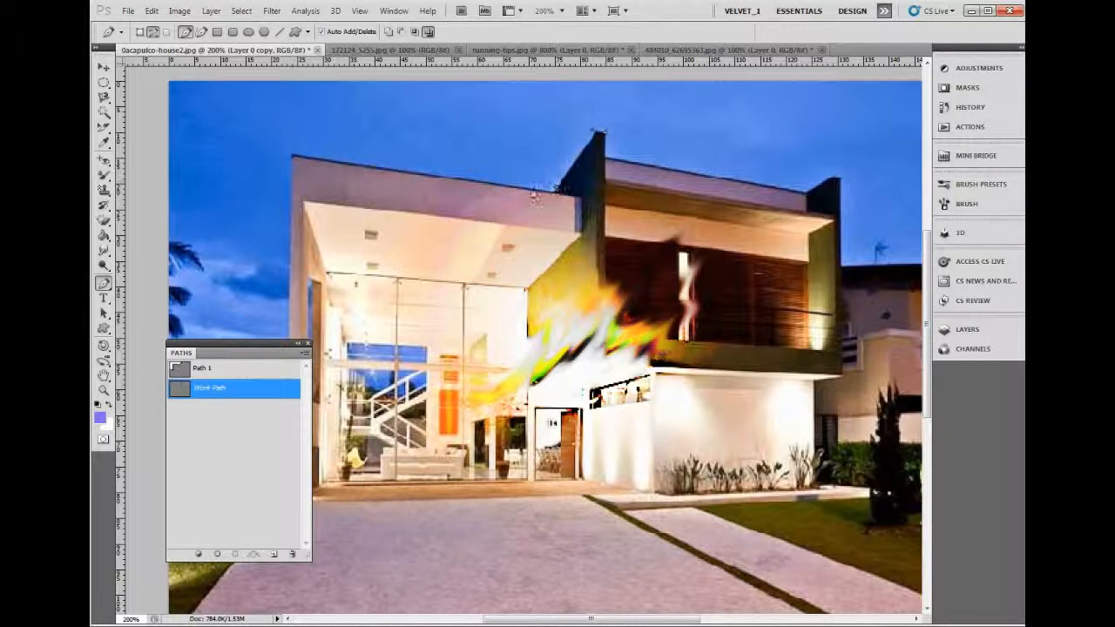
pyautogui.click(229, 442)
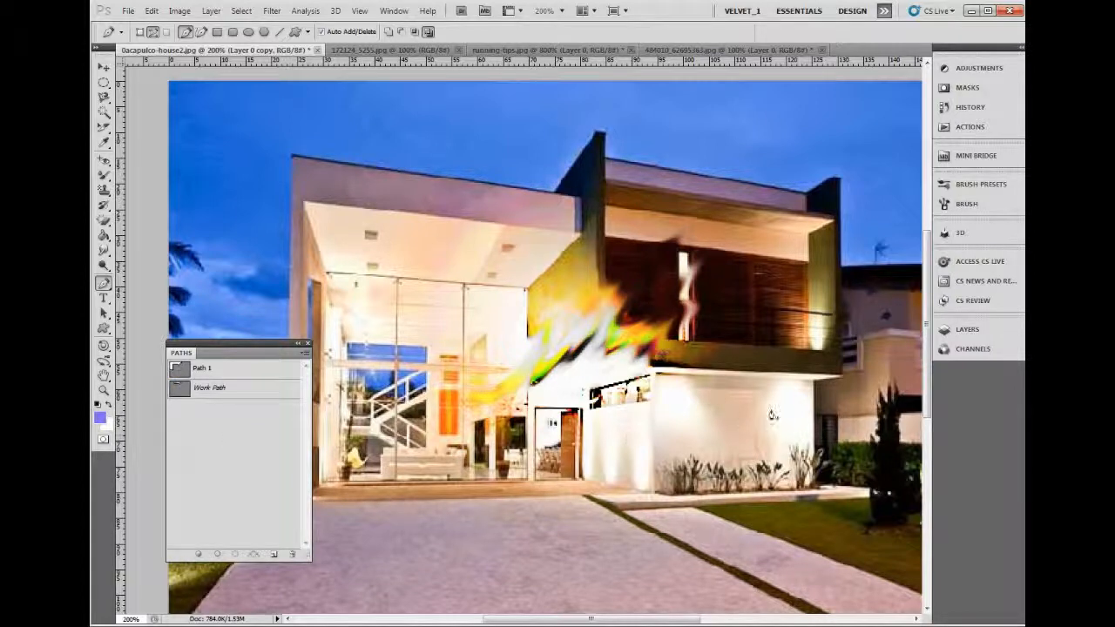
# Step: Replace the work path with an open path along the right wing's roofline to the central tower's peak, and deselect it
pyautogui.click(843, 267)
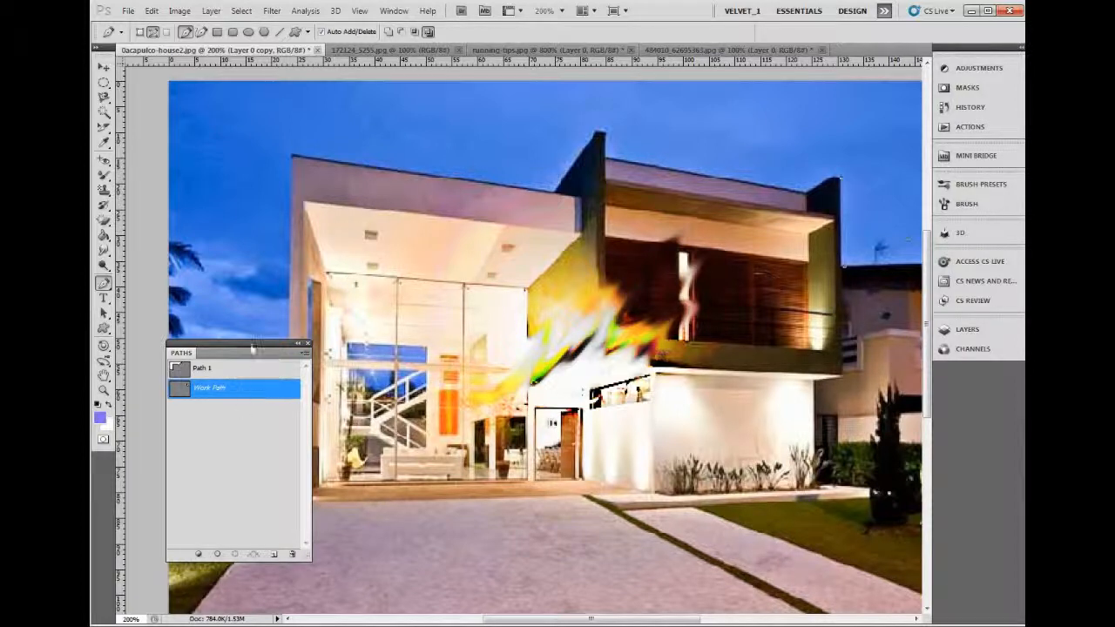
pyautogui.moveTo(252, 348); pyautogui.dragTo(214, 488)
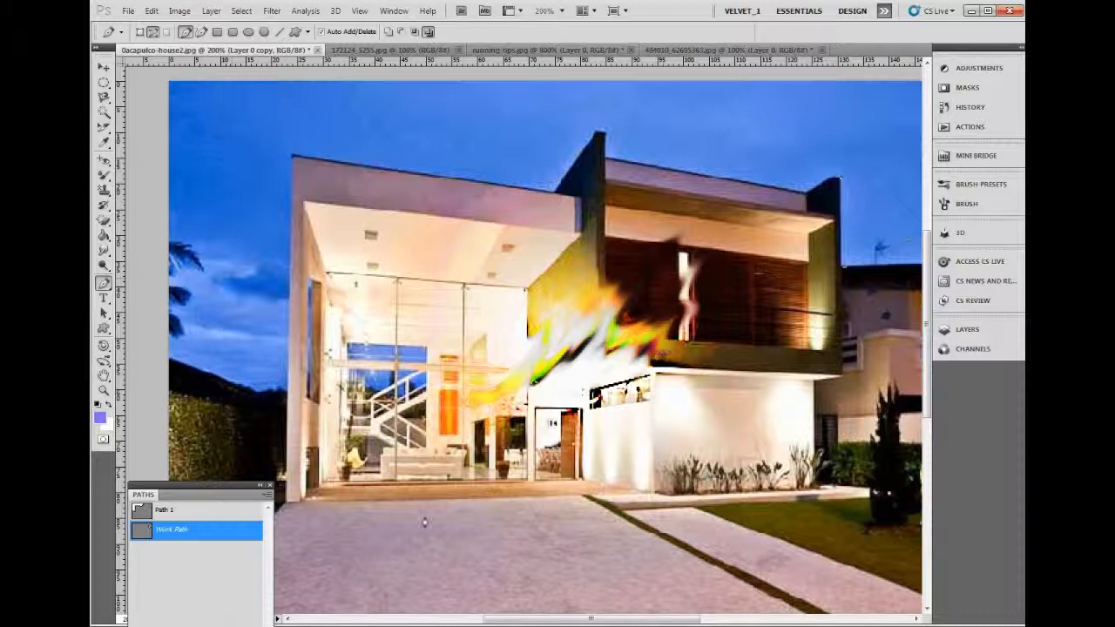
pyautogui.click(833, 181)
pyautogui.click(803, 191)
pyautogui.click(606, 160)
pyautogui.click(599, 134)
pyautogui.click(186, 579)
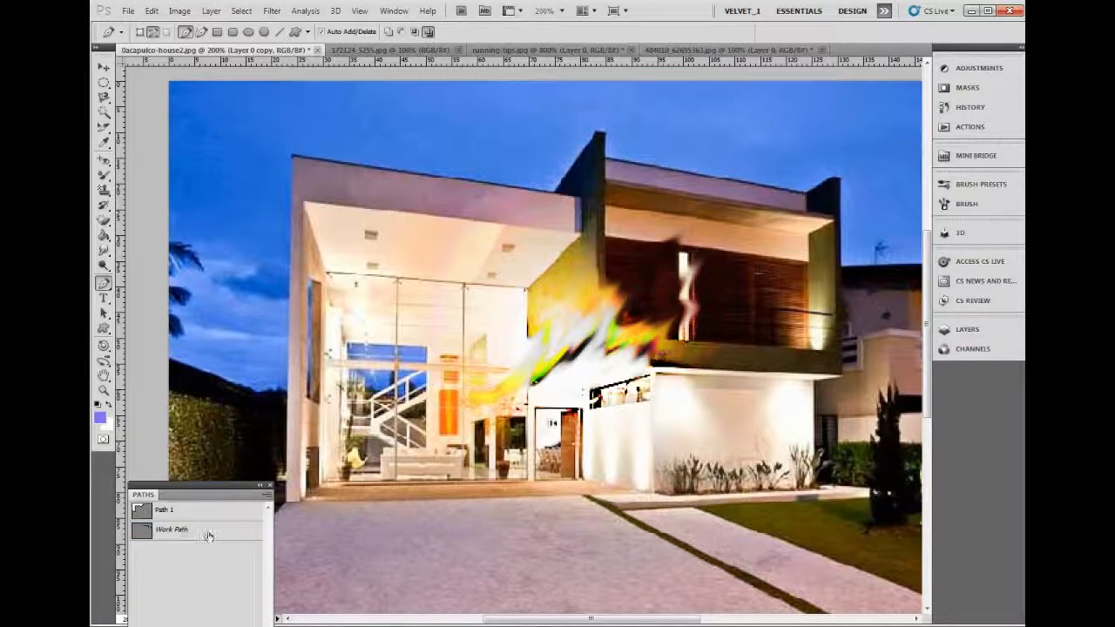
# Step: Load the saved Path 1 as a selection and clear that selection again
pyautogui.click(185, 536)
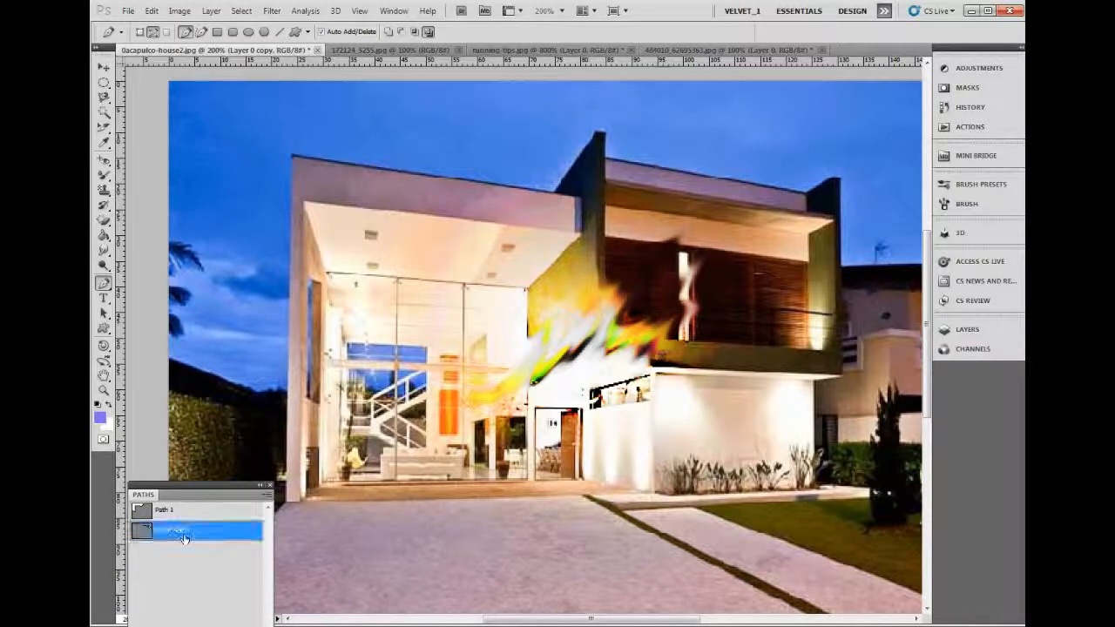
pyautogui.click(161, 574)
pyautogui.moveTo(199, 485); pyautogui.dragTo(301, 309)
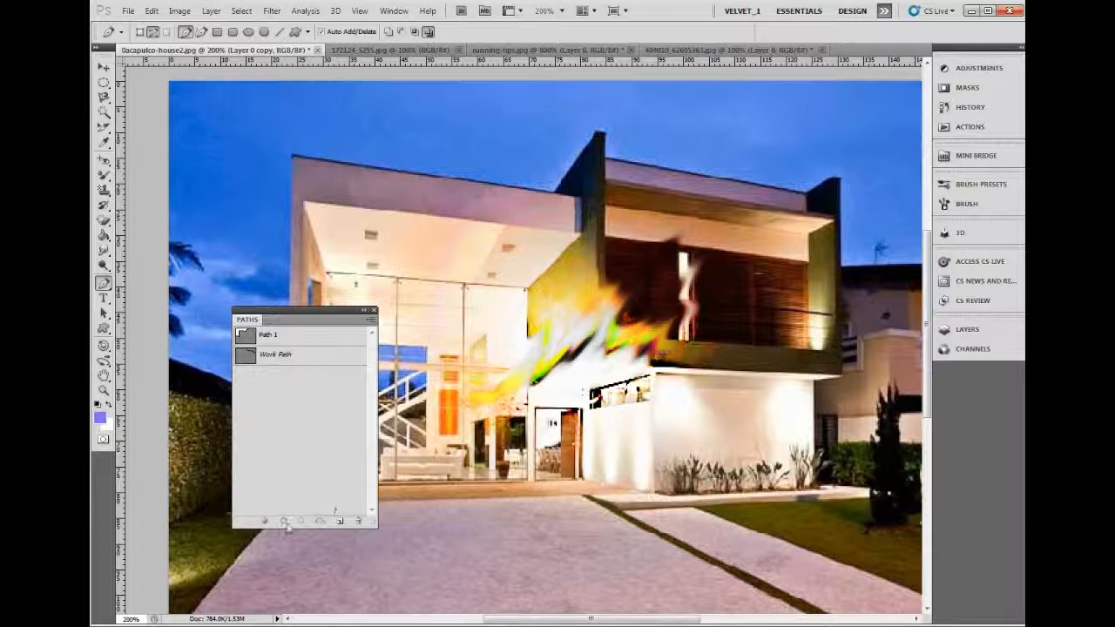
pyautogui.click(326, 357)
pyautogui.click(292, 336)
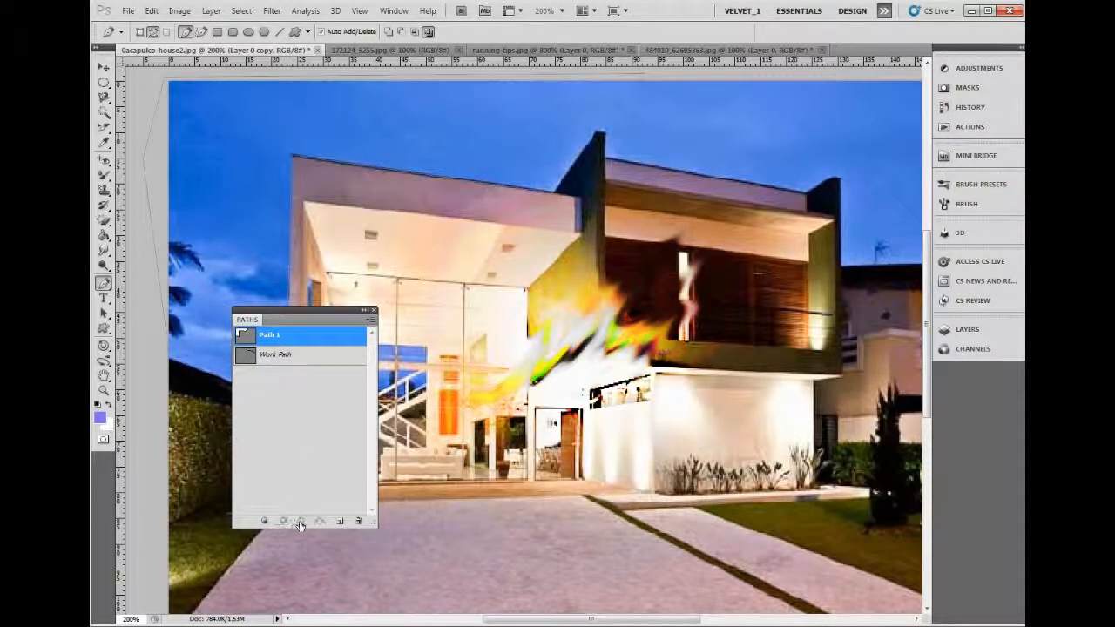
pyautogui.click(301, 522)
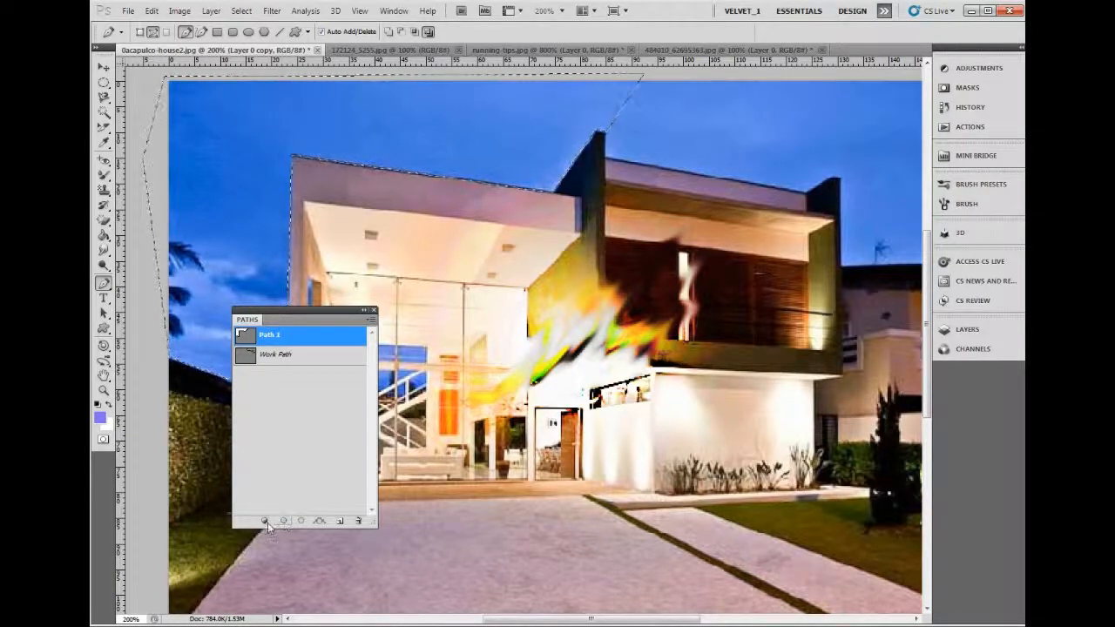
pyautogui.click(300, 453)
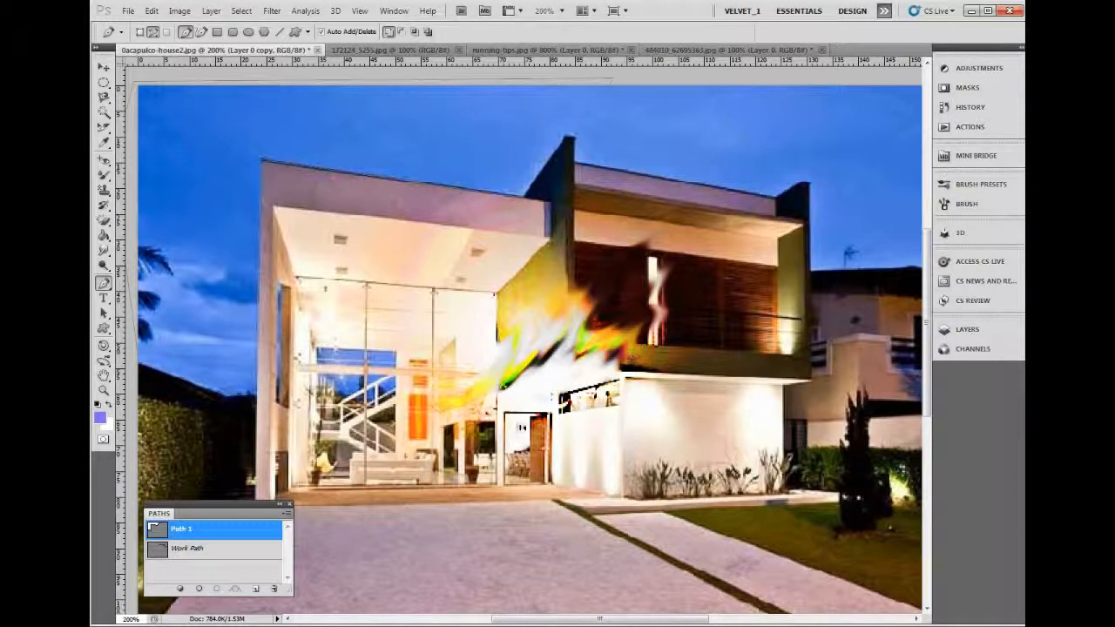
# Step: Load Path 1 as a selection, stroke it with a 3 px centred line in the purple foreground colour, and deselect
pyautogui.click(197, 576)
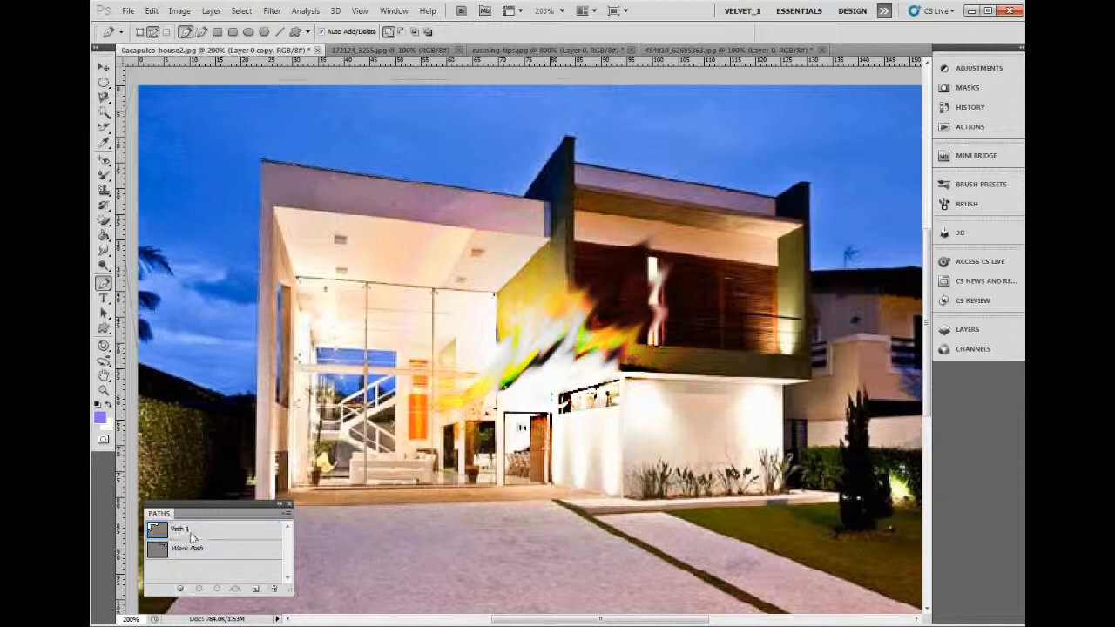
pyautogui.click(158, 532)
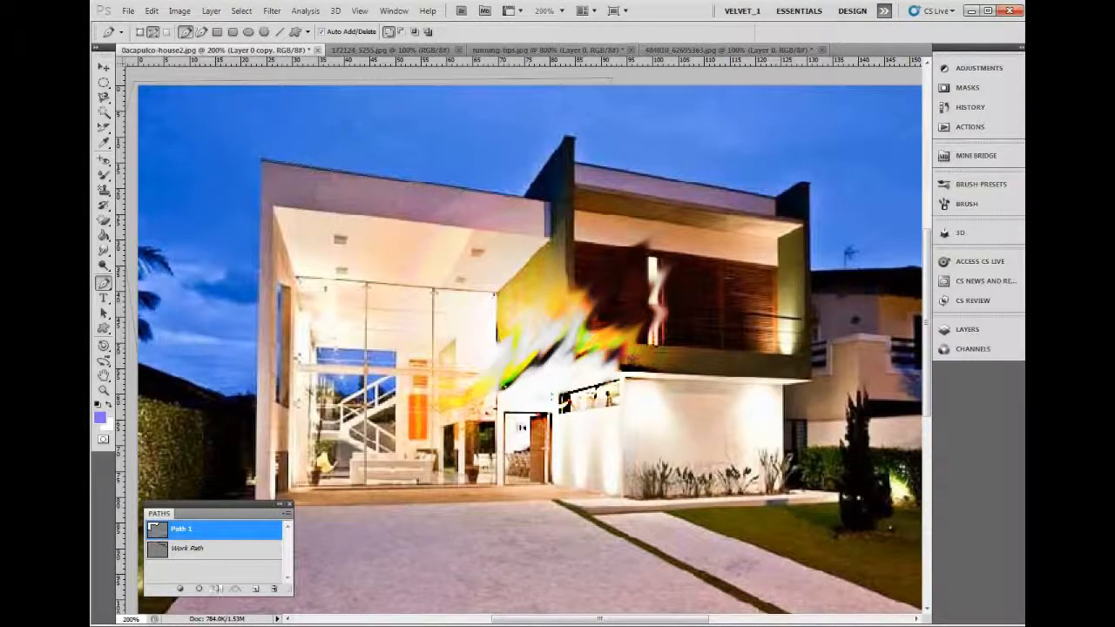
pyautogui.click(219, 589)
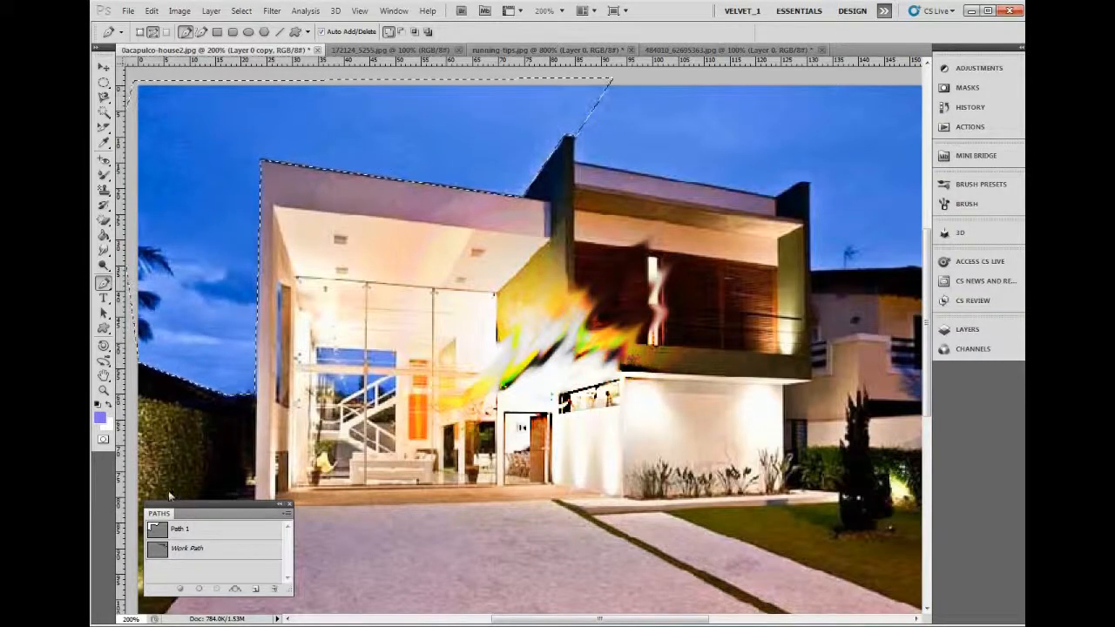
pyautogui.click(151, 12)
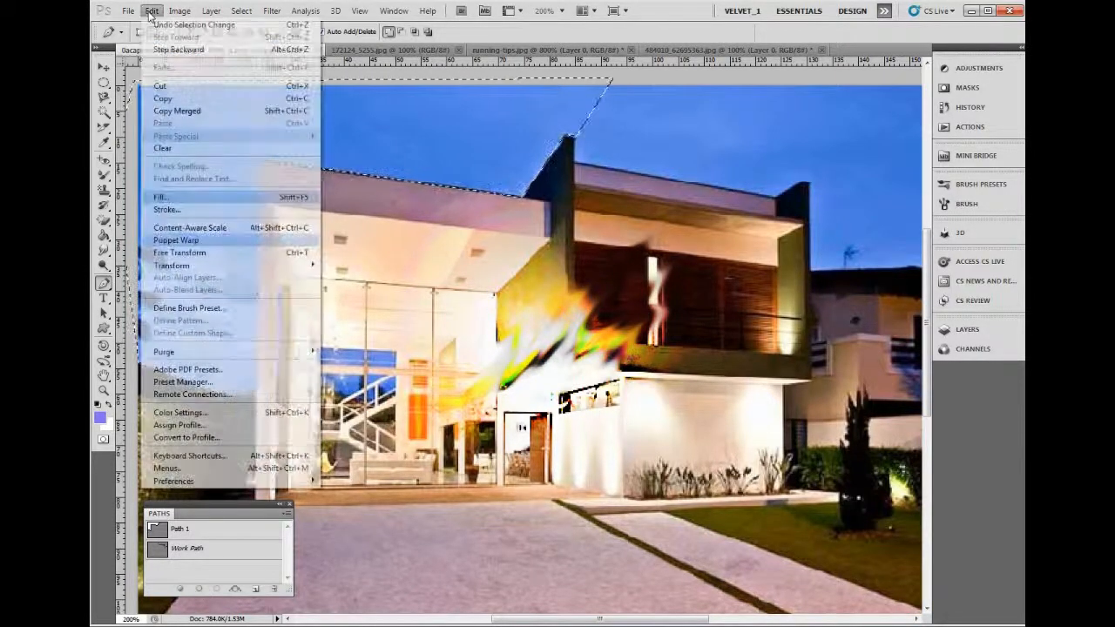
pyautogui.click(166, 209)
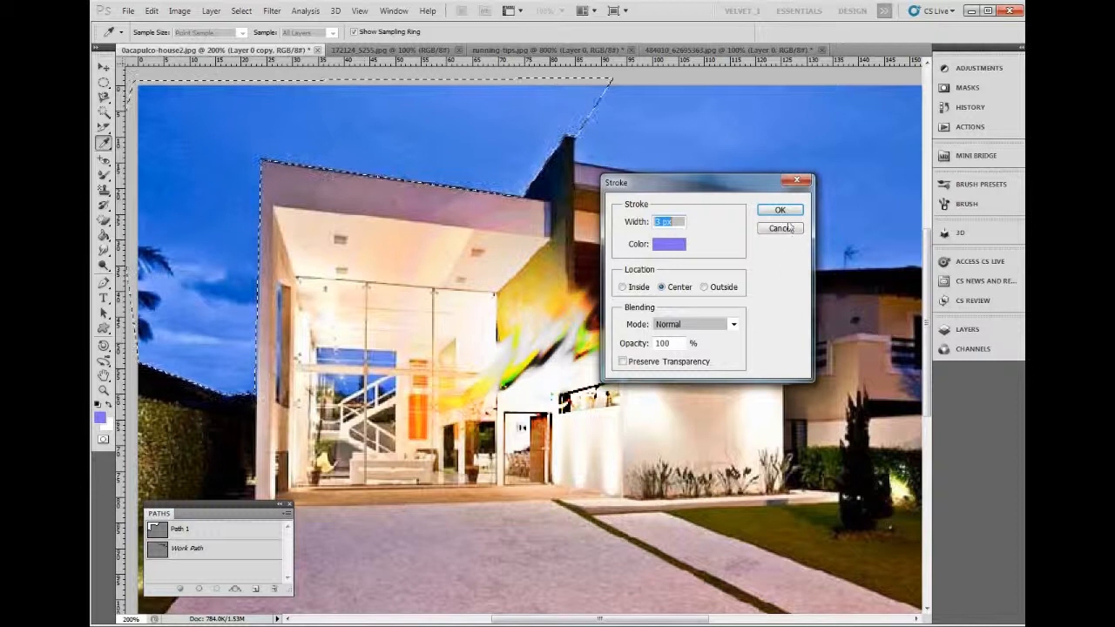
pyautogui.click(780, 210)
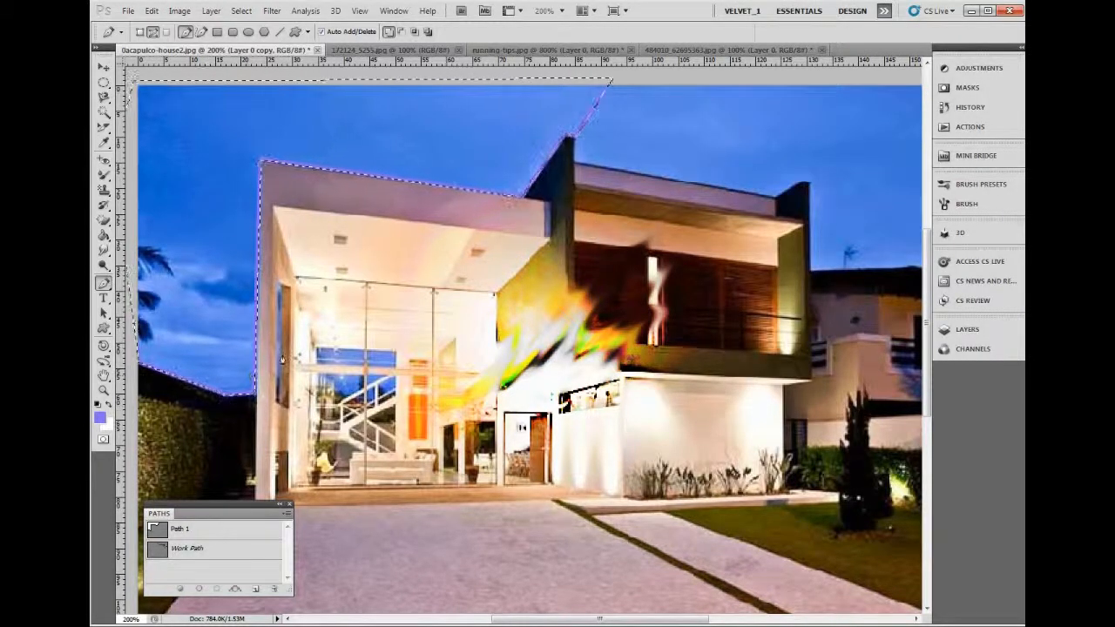
pyautogui.press('c')
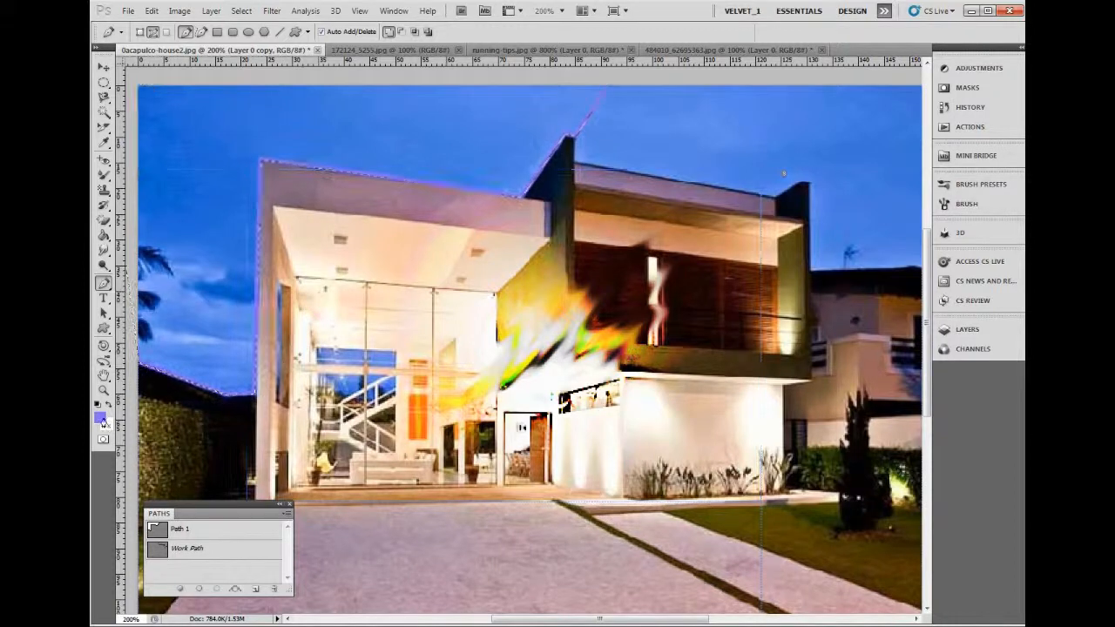
# Step: Set the foreground colour to a vivid pink
pyautogui.click(100, 417)
pyautogui.click(435, 162)
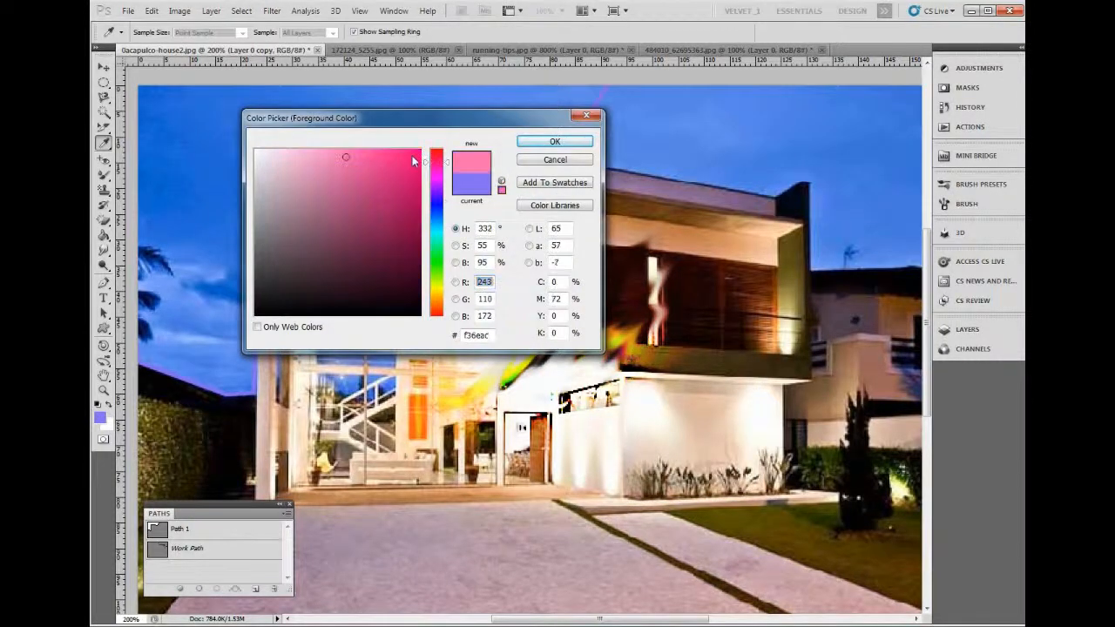
pyautogui.click(417, 158)
pyautogui.click(554, 144)
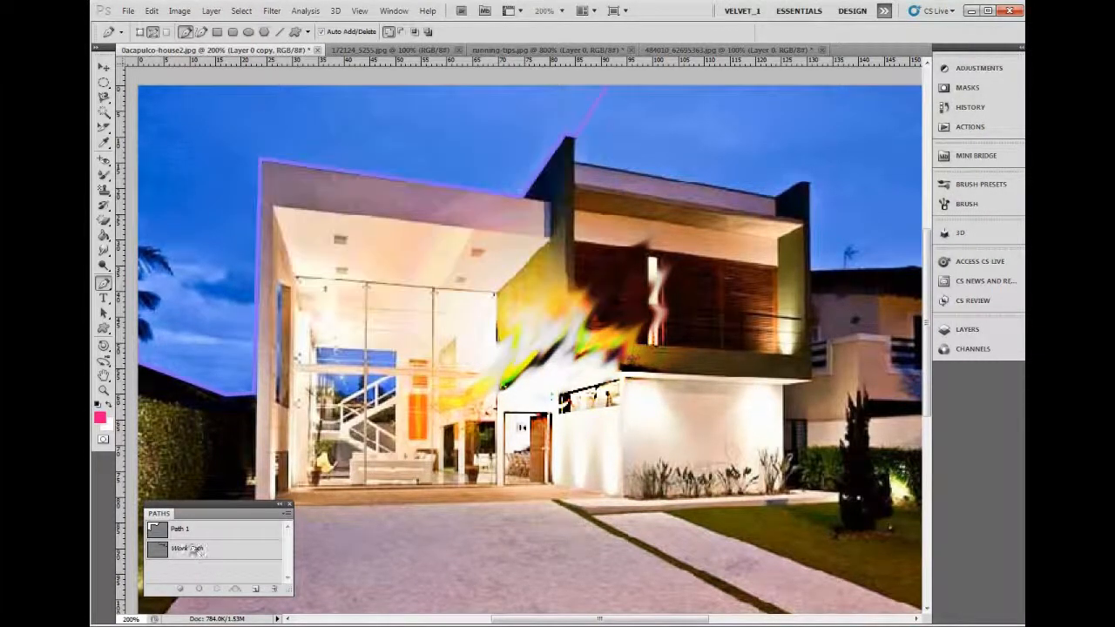
# Step: Load Path 1 as a selection, stroke it with a 3 px centred pink line at 100% opacity, and deselect
pyautogui.click(177, 532)
pyautogui.click(218, 589)
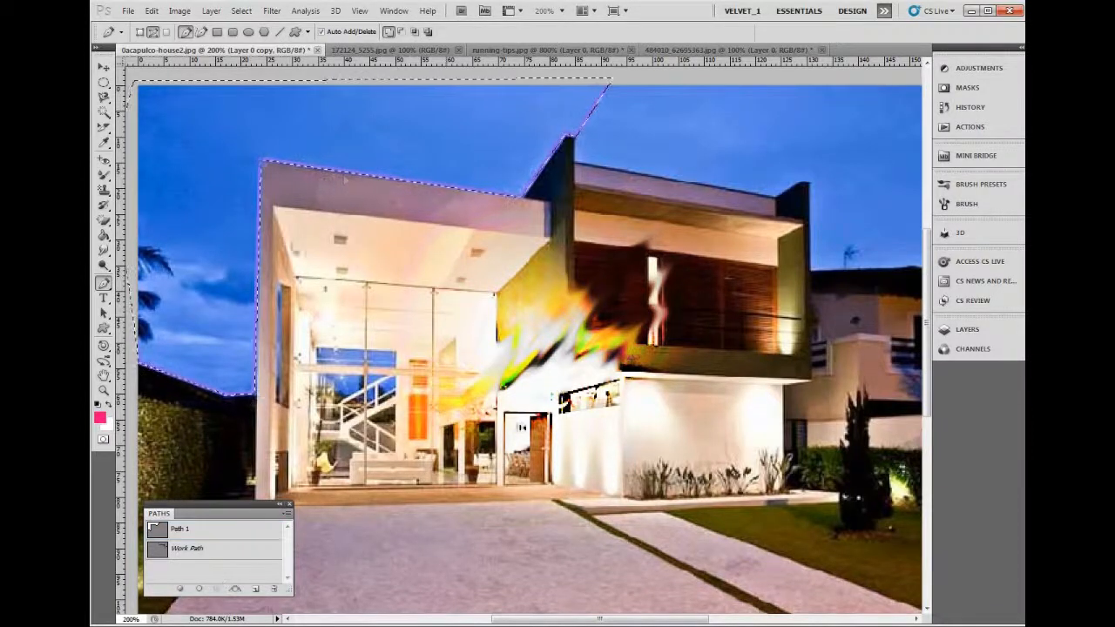
pyautogui.click(152, 10)
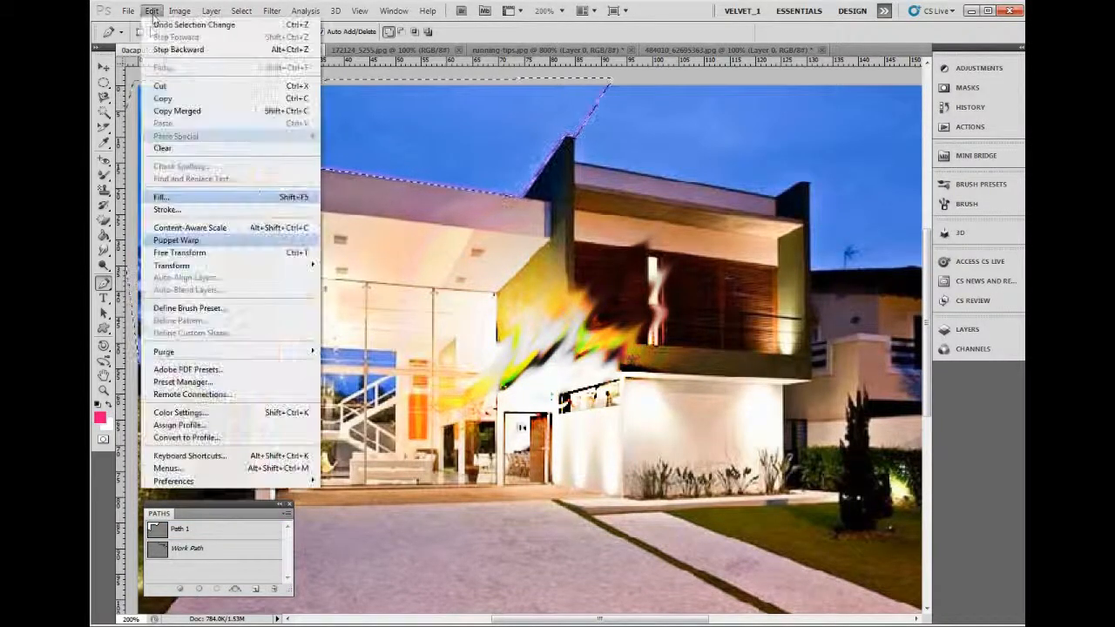
pyautogui.click(174, 209)
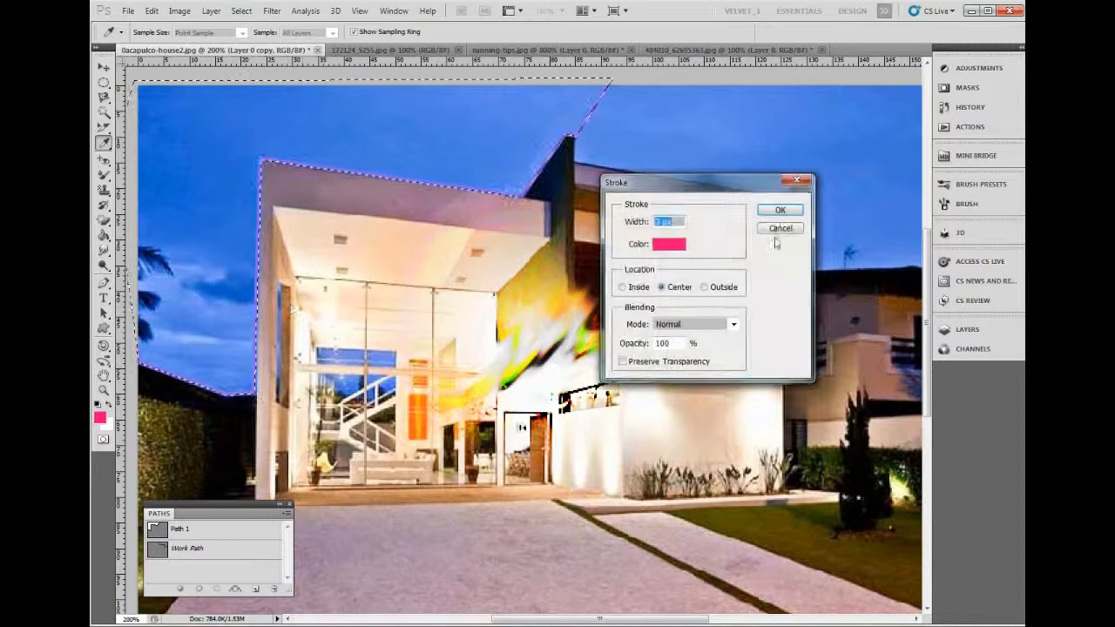
pyautogui.click(779, 210)
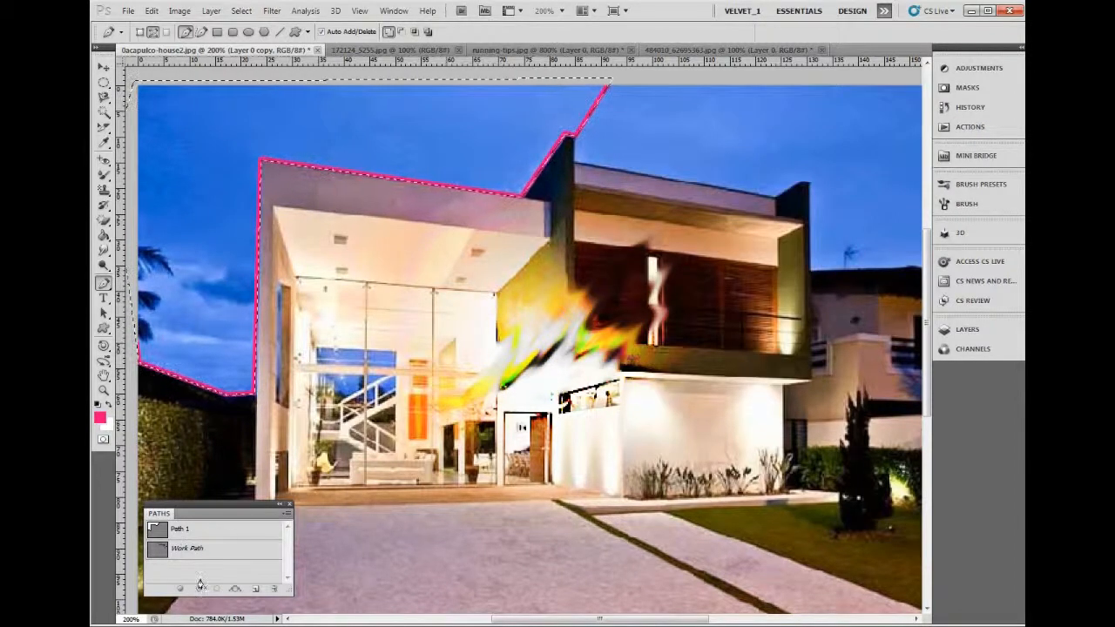
pyautogui.hotkey('ctrl', 'd')
# Step: Draw a loose looping path over the upper wooden facade and smudged area with the Freeform Pen tool
pyautogui.click(104, 285)
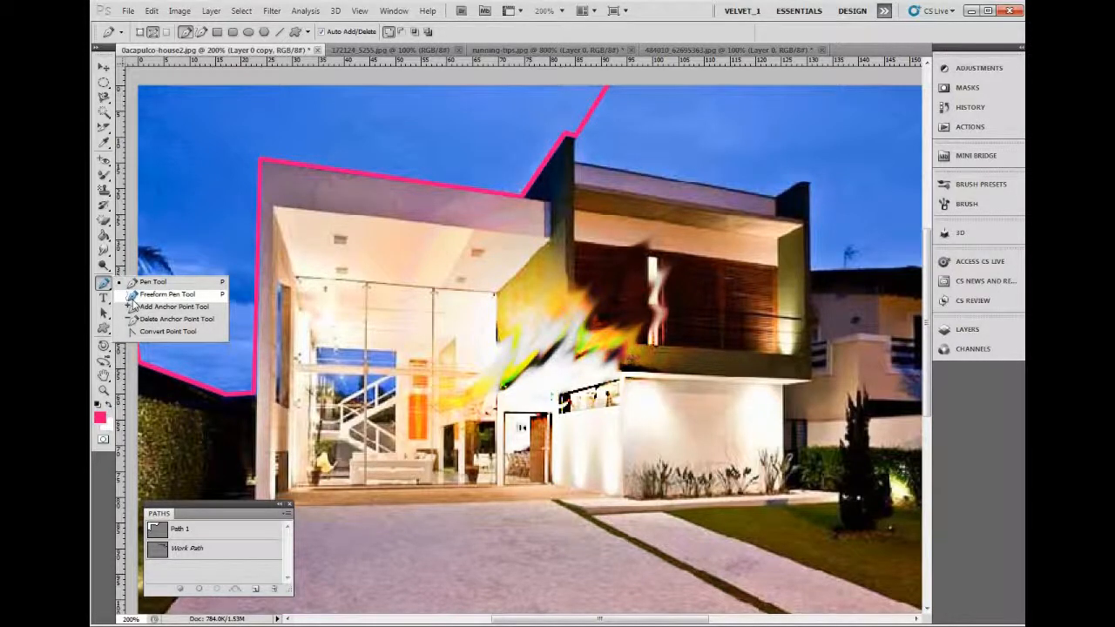
pyautogui.click(135, 296)
pyautogui.moveTo(645, 263)
pyautogui.mouseDown()
pyautogui.moveTo(536, 307)
pyautogui.moveTo(649, 316)
pyautogui.moveTo(667, 251)
pyautogui.moveTo(611, 270)
pyautogui.moveTo(609, 260)
pyautogui.mouseUp()
# Step: Add anchor points along the lower and left curves of the freeform path with the Add Anchor Point tool
pyautogui.click(104, 285)
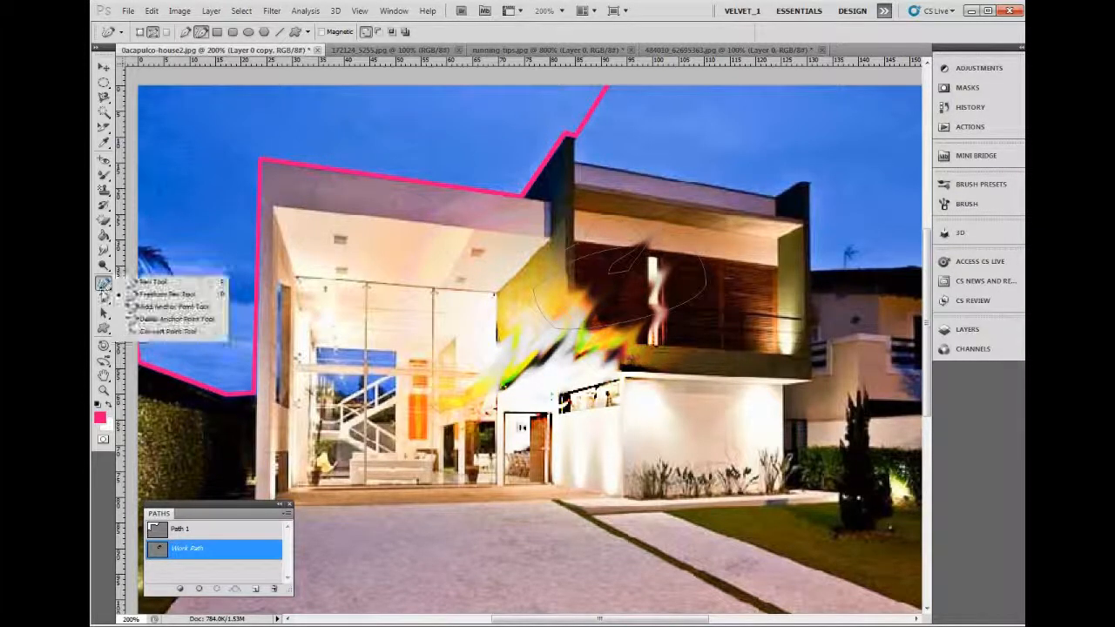
pyautogui.click(159, 307)
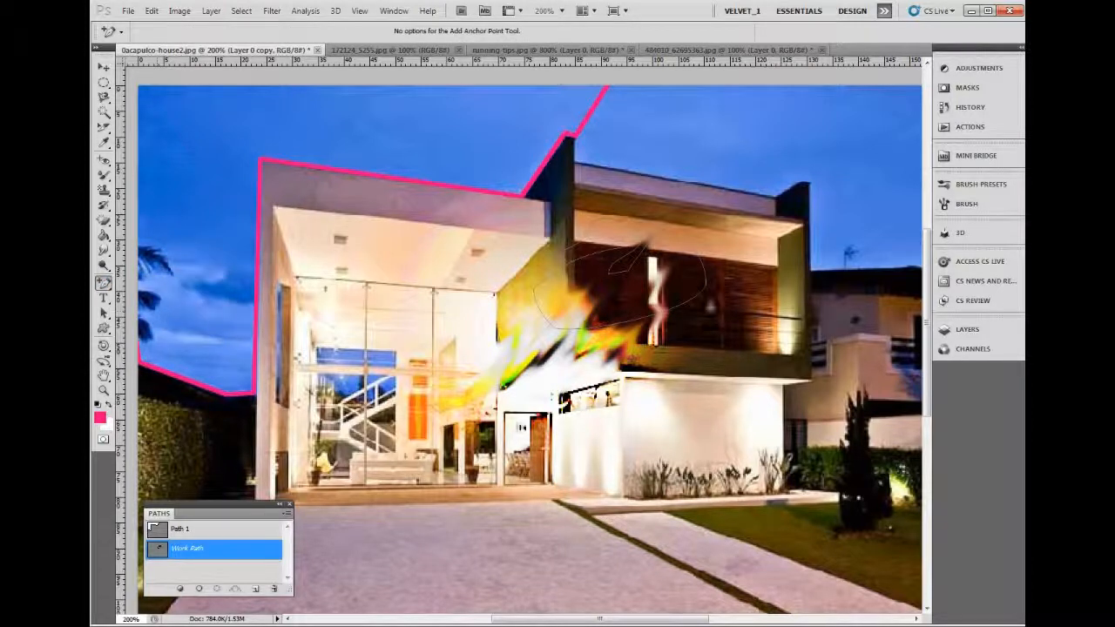
pyautogui.click(693, 298)
pyautogui.click(641, 319)
pyautogui.click(538, 308)
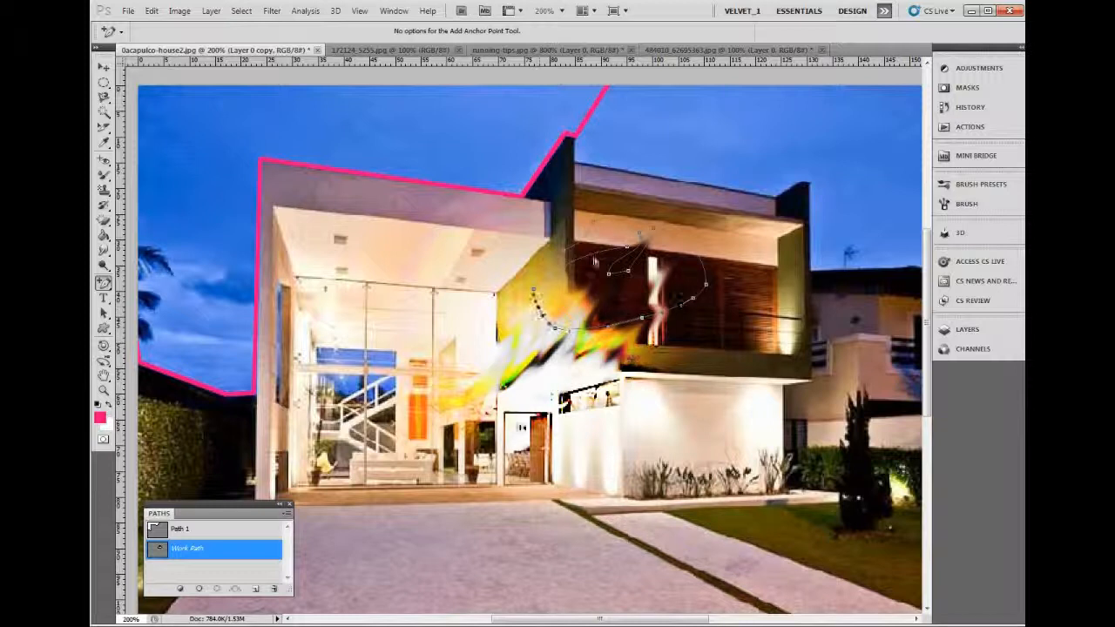
pyautogui.click(558, 269)
# Step: Remove two anchor points near the inner end and top of the freeform path with the Delete Anchor Point tool
pyautogui.click(104, 284)
pyautogui.click(161, 323)
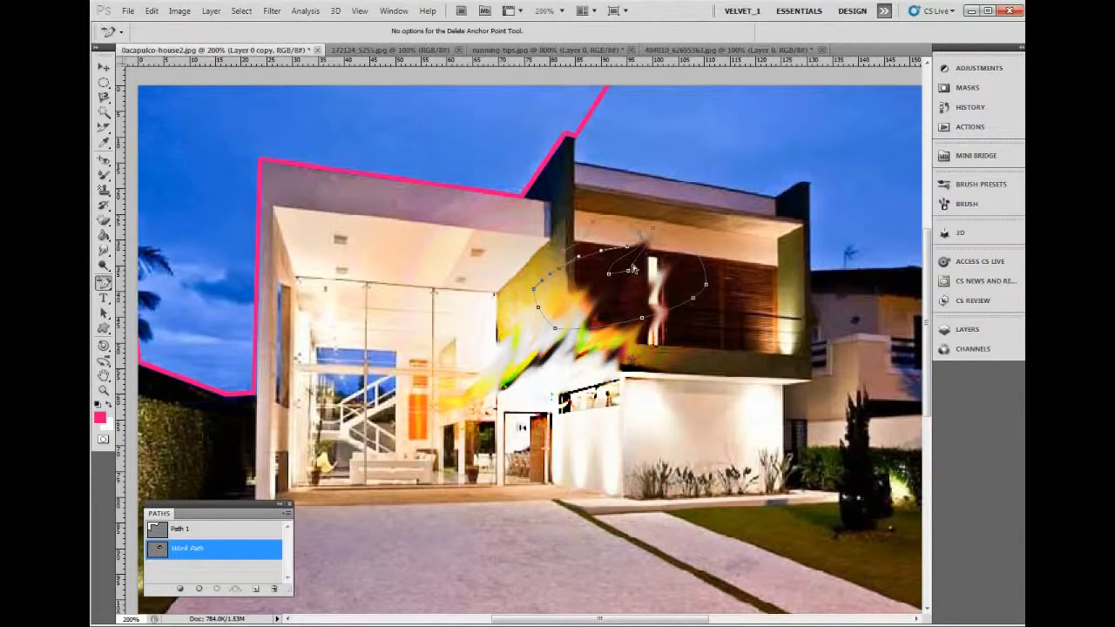
pyautogui.click(628, 270)
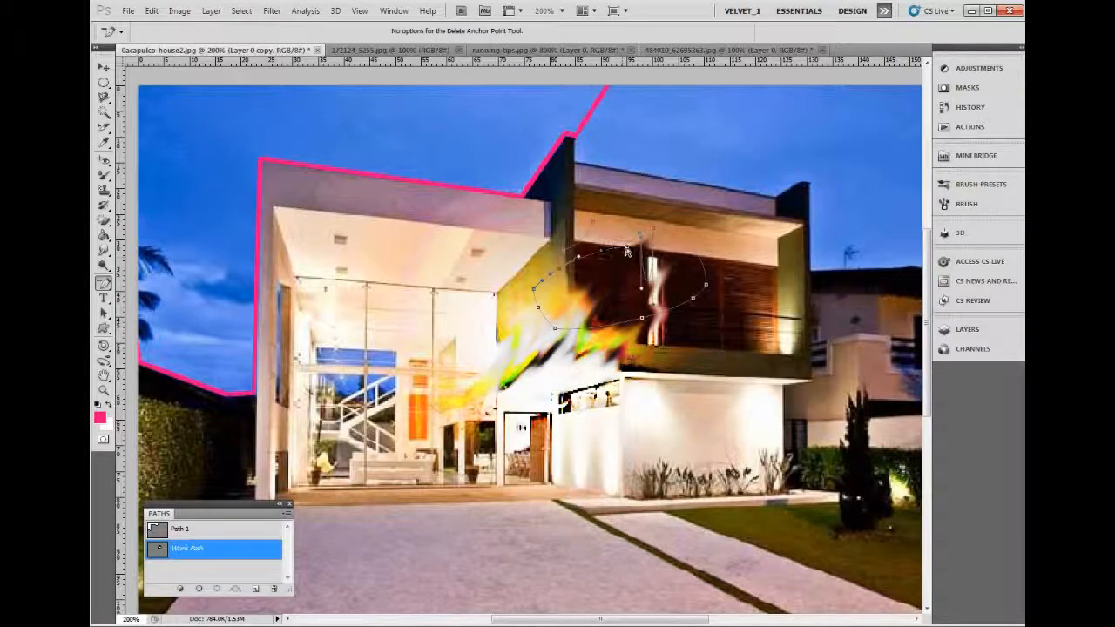
pyautogui.click(627, 251)
# Step: Convert the smooth anchor points along the freeform path's lower curve to corner points with the Convert Point tool
pyautogui.press('p')
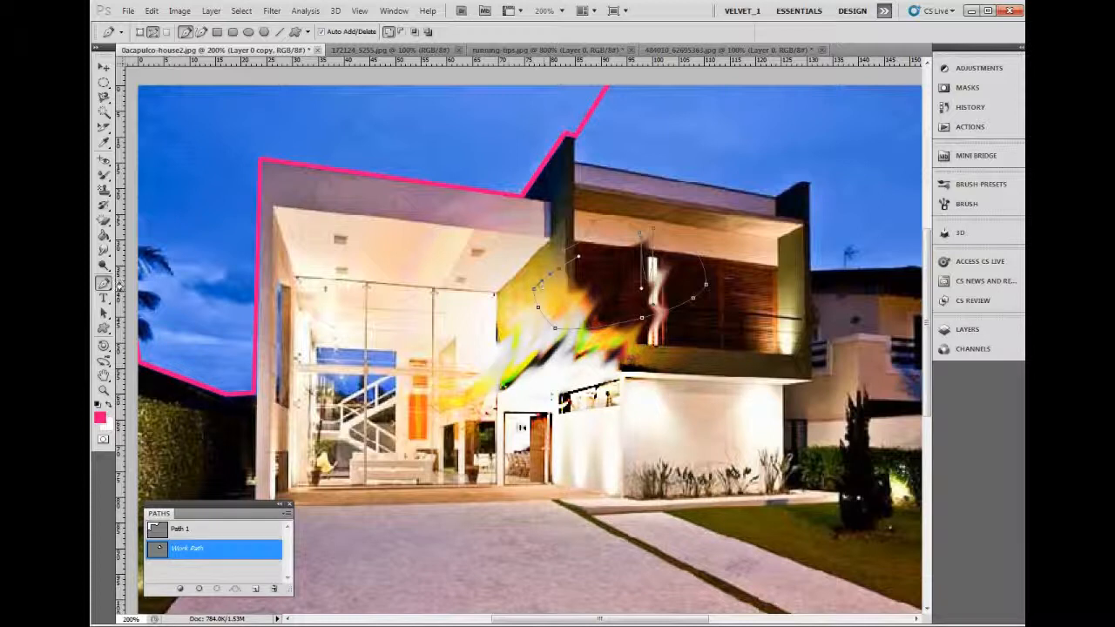
pyautogui.moveTo(108, 285); pyautogui.dragTo(164, 336)
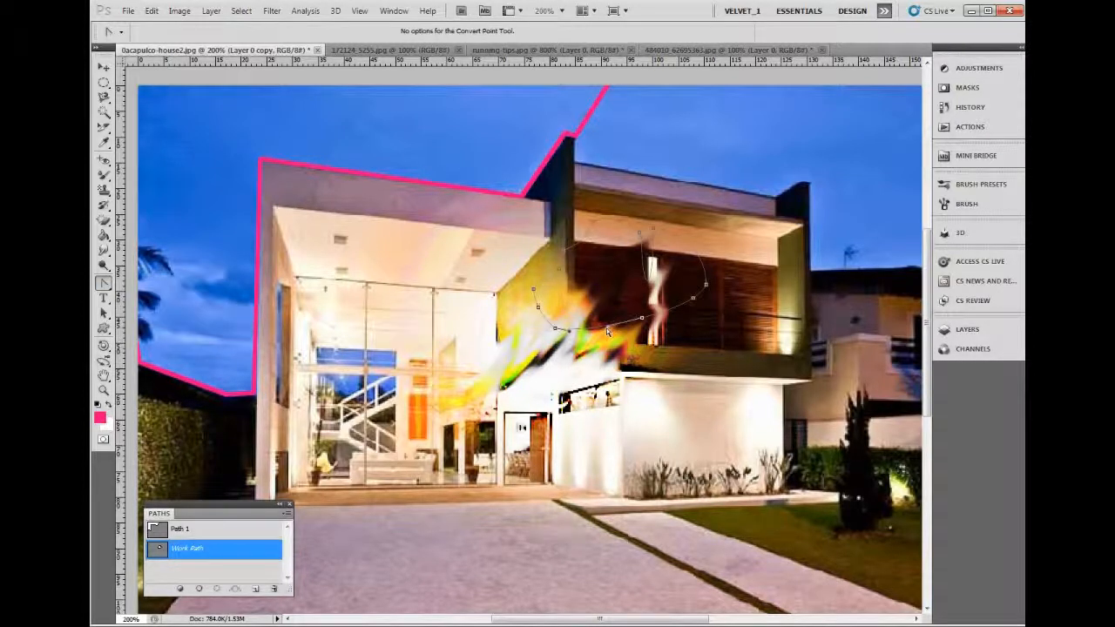
pyautogui.click(556, 328)
pyautogui.click(643, 318)
pyautogui.click(693, 298)
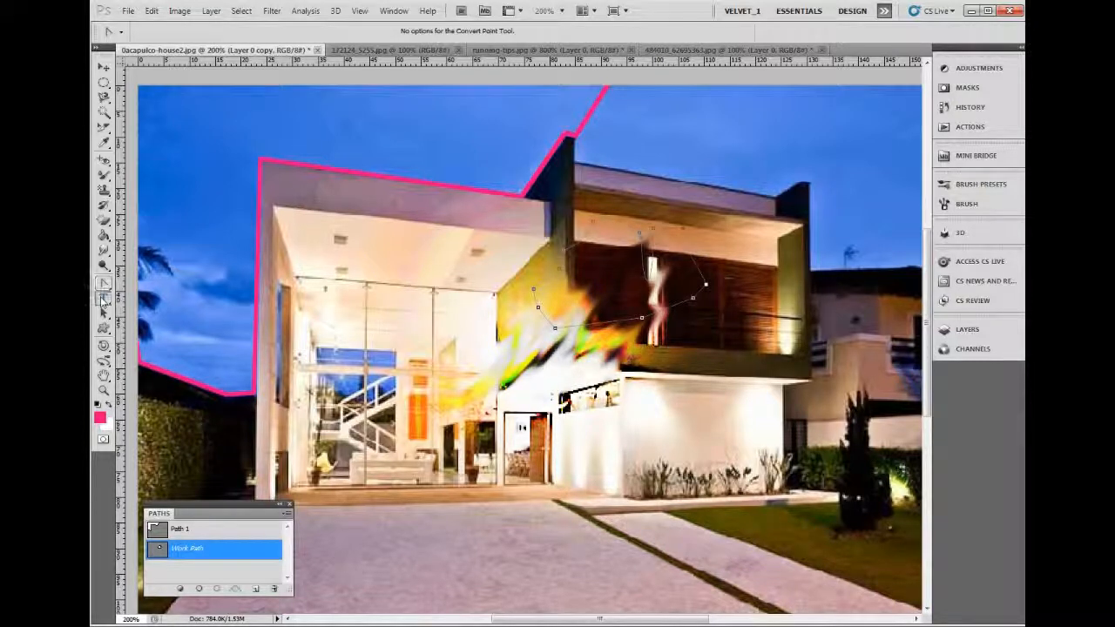
# Step: Add the horizontal text "Hello" in pink 60 pt Myriad Pro and move it onto the house's glazed front, below the roofline
pyautogui.click(104, 297)
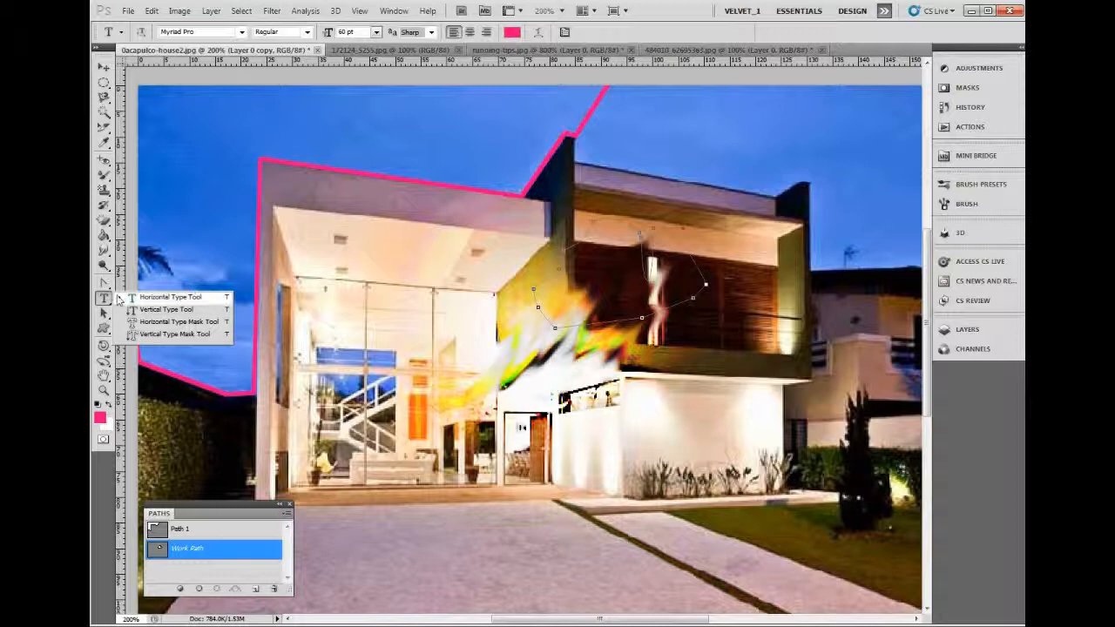
pyautogui.click(170, 297)
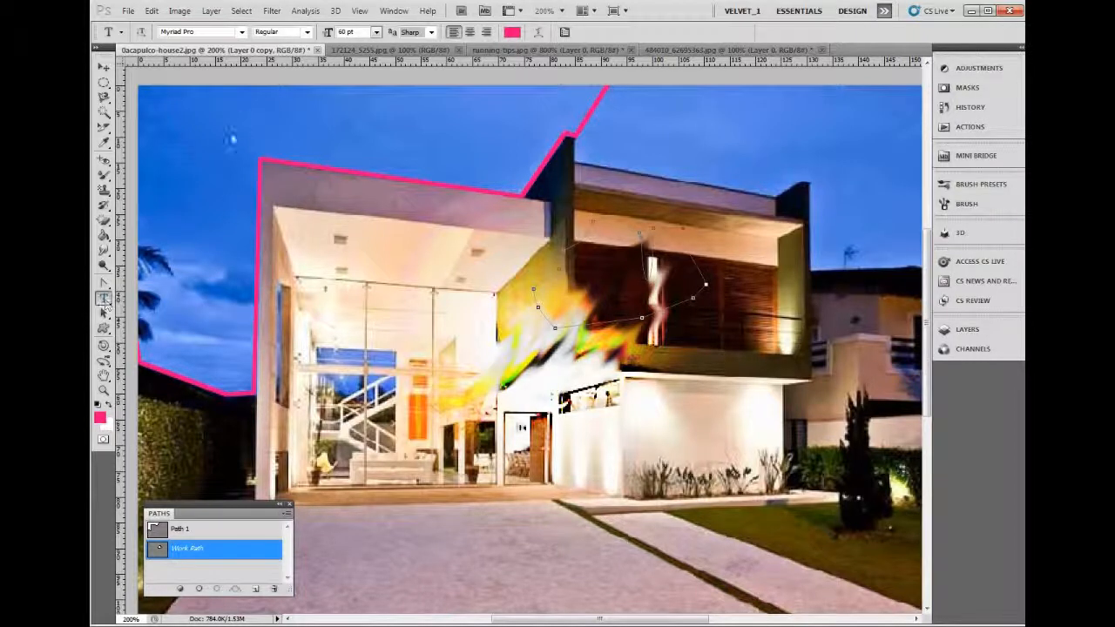
pyautogui.click(228, 133)
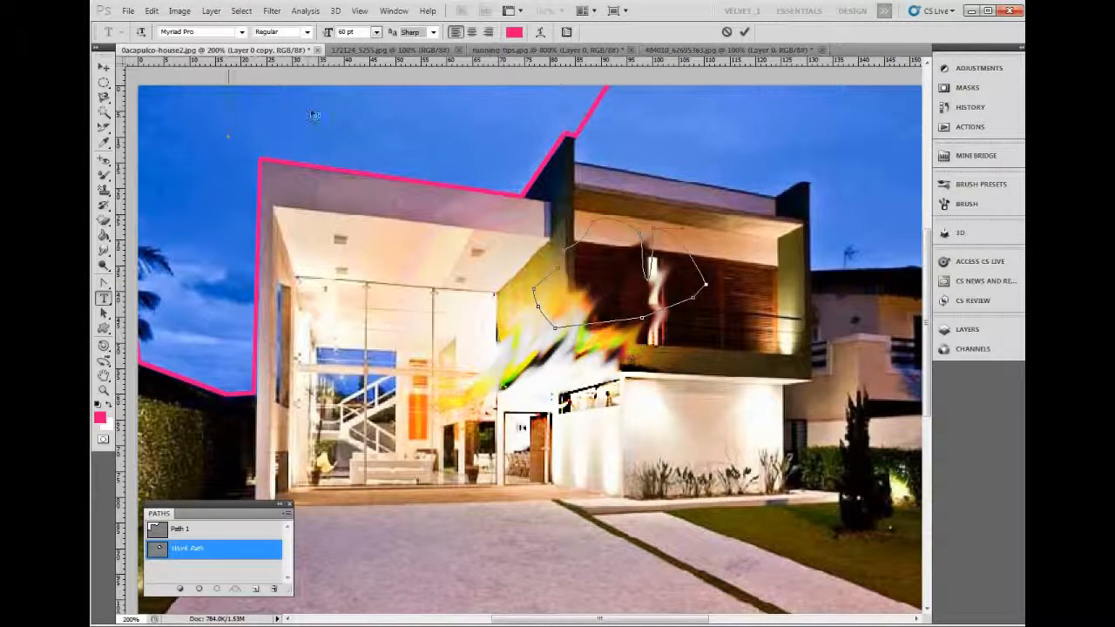
pyautogui.write('Hello')
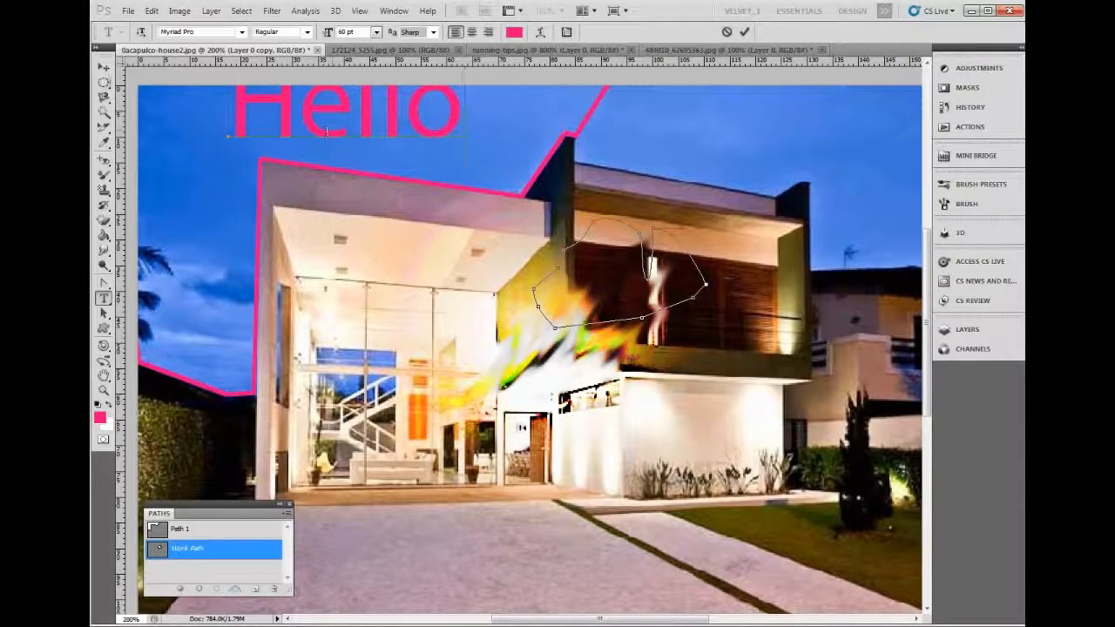
pyautogui.click(103, 67)
pyautogui.moveTo(294, 106); pyautogui.dragTo(345, 251)
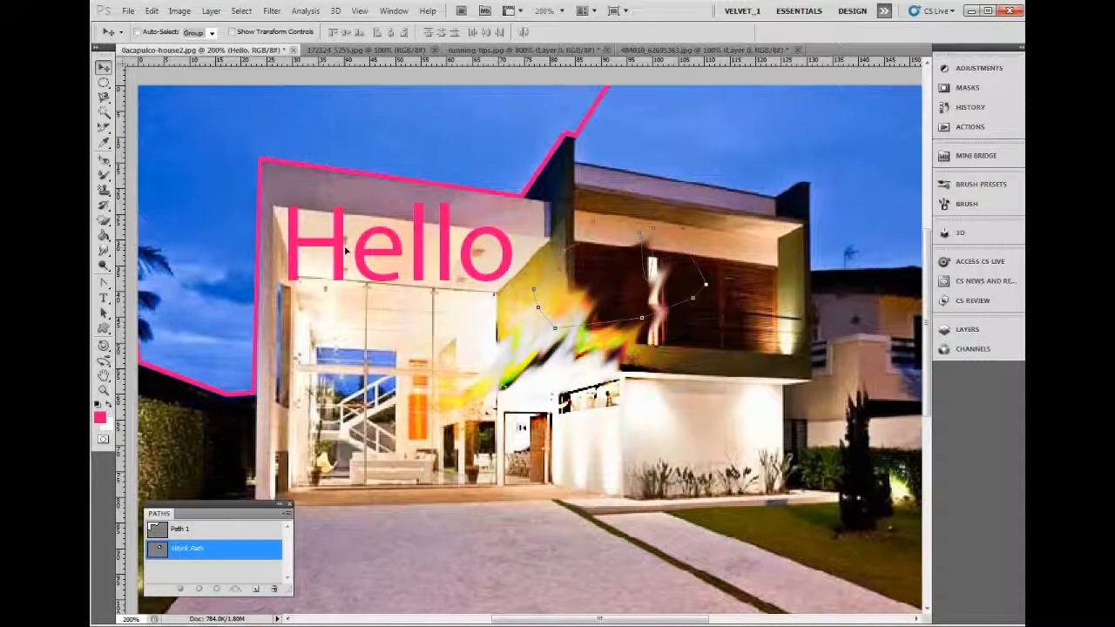
pyautogui.rightClick(104, 315)
pyautogui.rightClick(103, 329)
pyautogui.rightClick(104, 318)
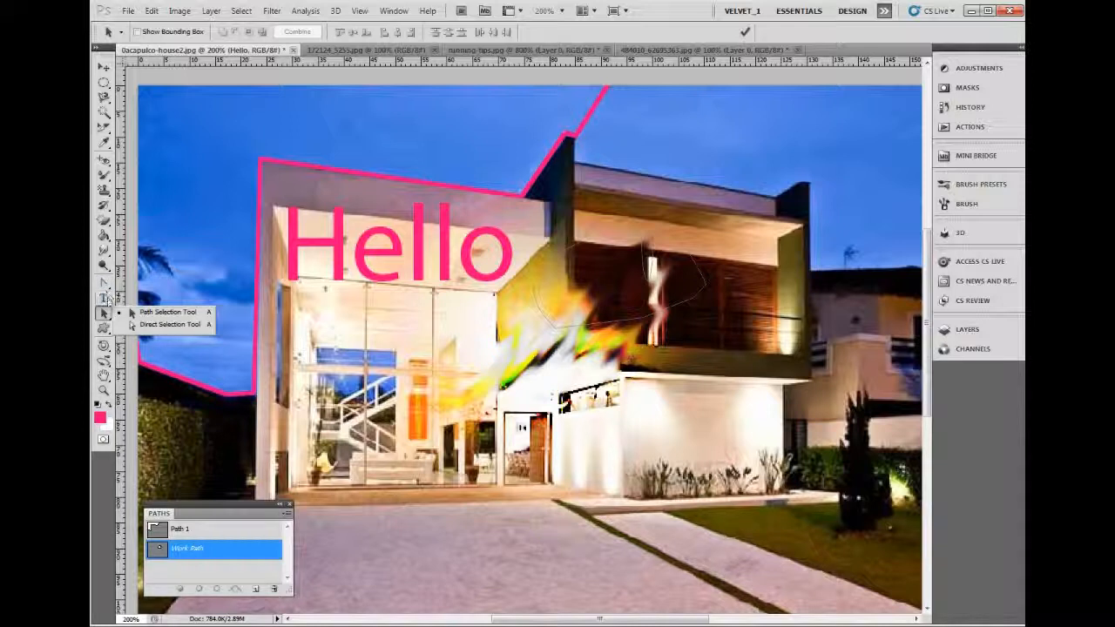
# Step: Draw three rectangular paths across the sky and roofline with the Rectangle tool
pyautogui.click(104, 327)
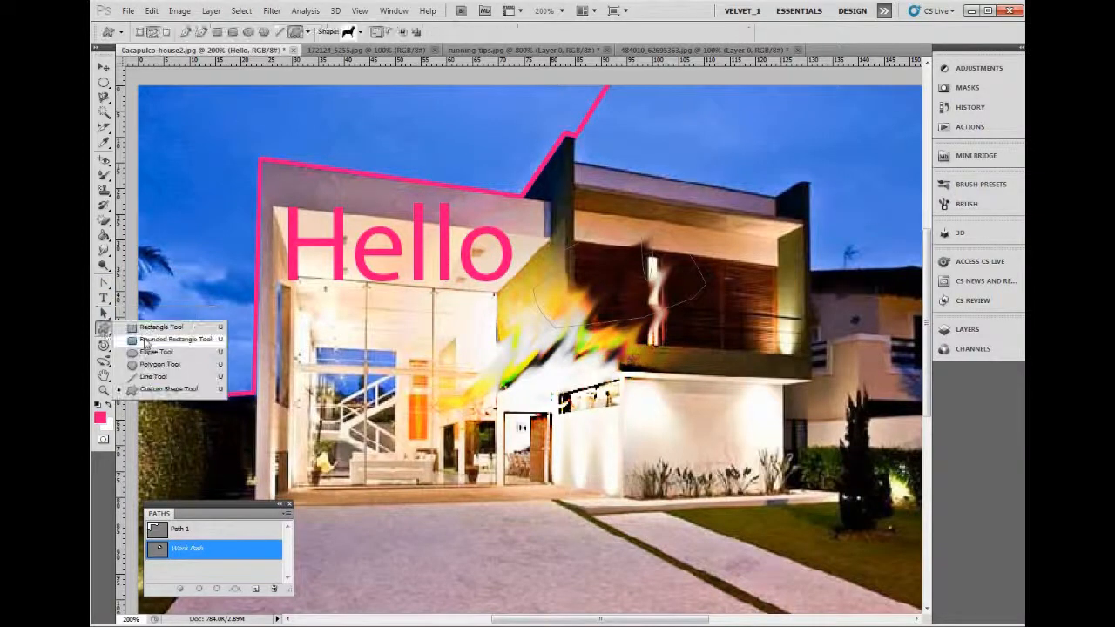
pyautogui.click(157, 327)
pyautogui.moveTo(189, 138); pyautogui.dragTo(250, 214)
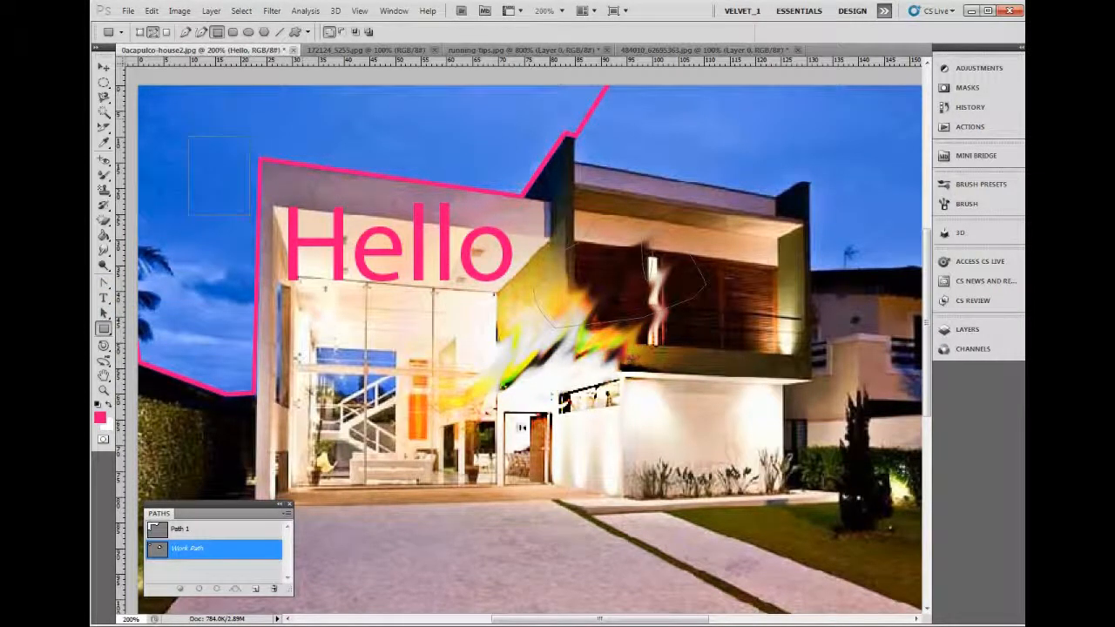
pyautogui.moveTo(302, 119); pyautogui.dragTo(379, 195)
pyautogui.moveTo(443, 119); pyautogui.dragTo(533, 198)
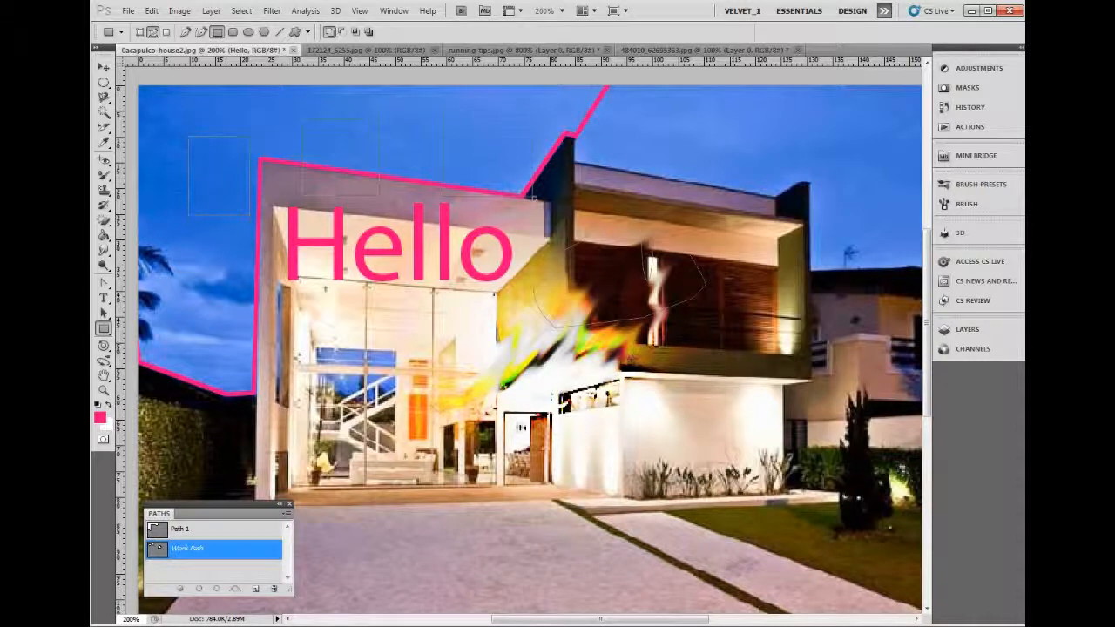
# Step: Draw two pink rectangle shape layers, one over the glass facade and a smaller one in the sky
pyautogui.click(138, 31)
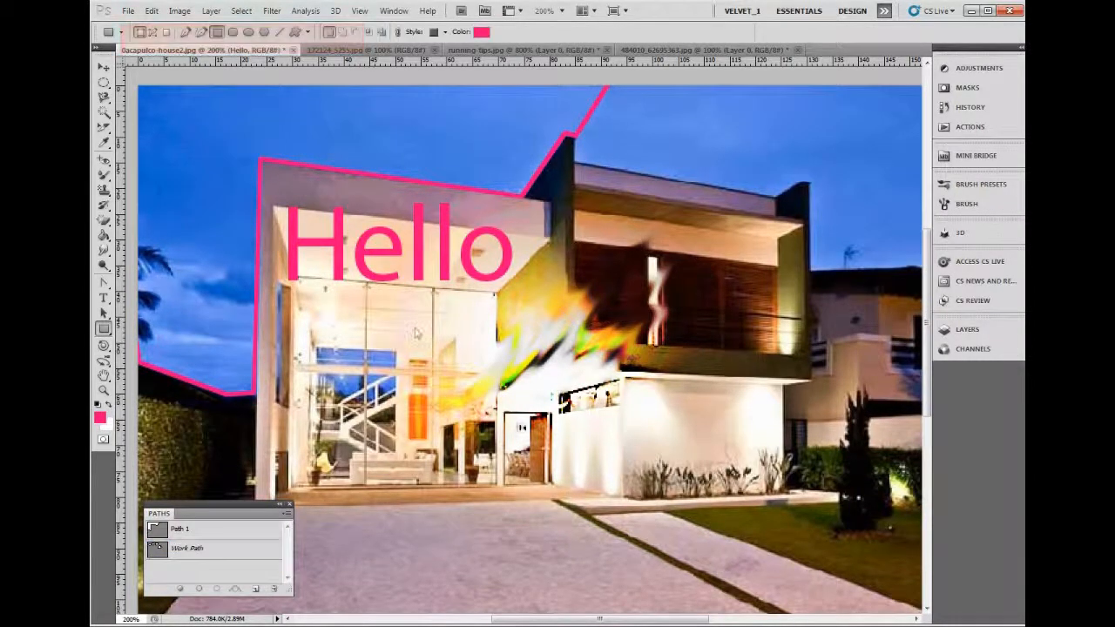
pyautogui.moveTo(397, 313); pyautogui.dragTo(470, 371)
pyautogui.moveTo(311, 126); pyautogui.dragTo(356, 157)
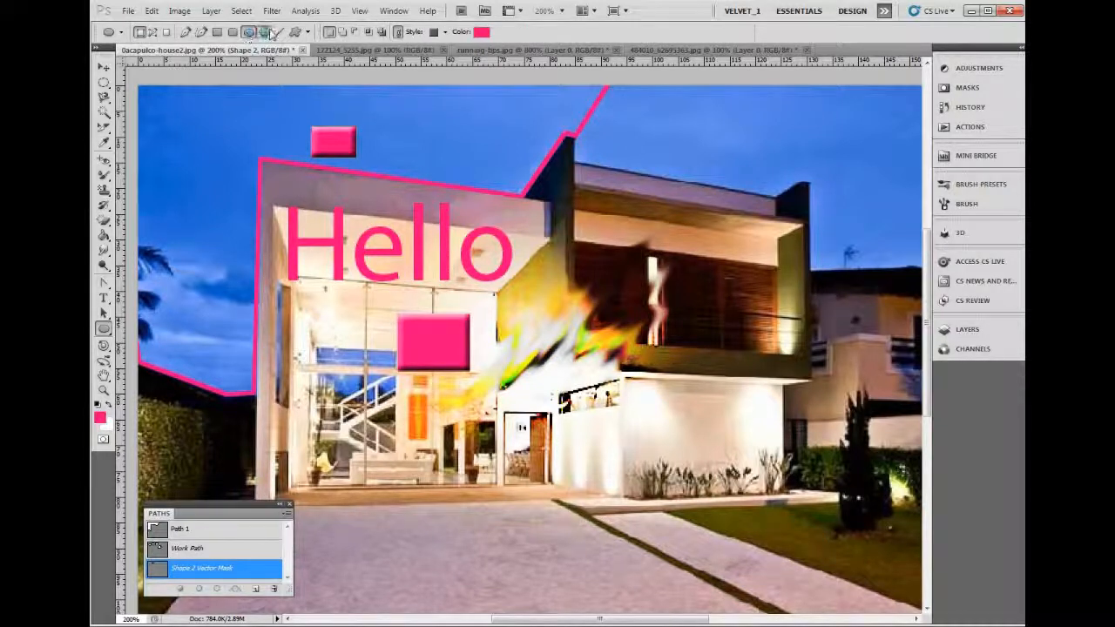
# Step: Draw small pink dog custom shapes in the sky beside the roof's peak
pyautogui.click(296, 31)
pyautogui.click(296, 31)
pyautogui.moveTo(478, 119)
pyautogui.mouseDown()
pyautogui.moveTo(502, 150)
pyautogui.moveTo(546, 149)
pyautogui.mouseUp()
# Step: Draw a large pink fish custom shape over the upper wooden facade
pyautogui.click(359, 31)
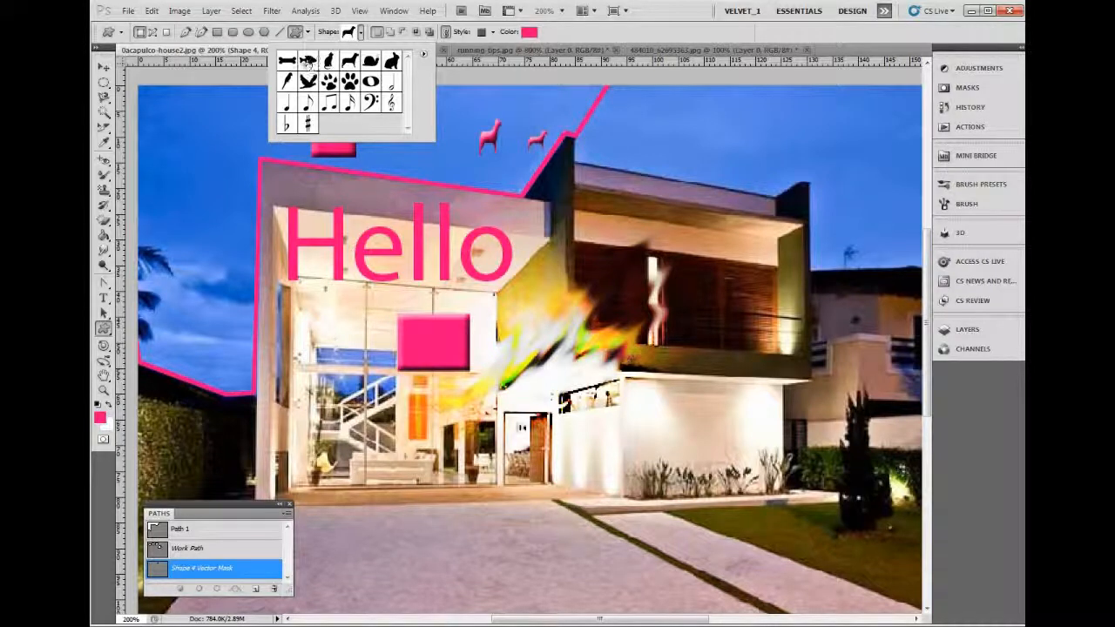
pyautogui.doubleClick(307, 61)
pyautogui.moveTo(636, 182); pyautogui.dragTo(736, 265)
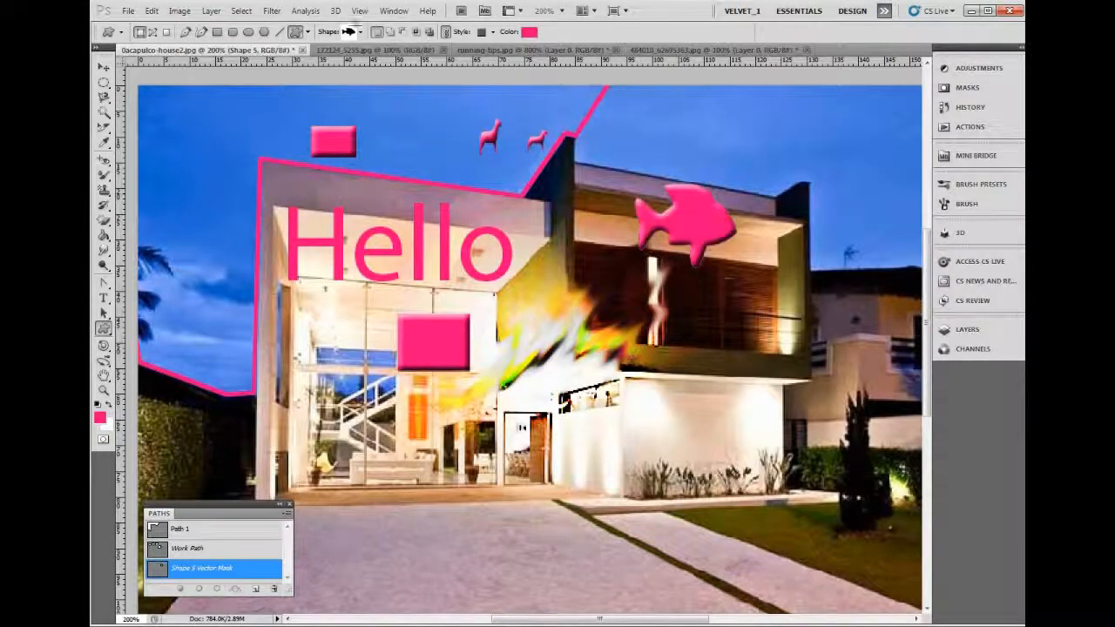
# Step: Append the Animals set to the available custom shapes
pyautogui.click(360, 32)
pyautogui.click(423, 55)
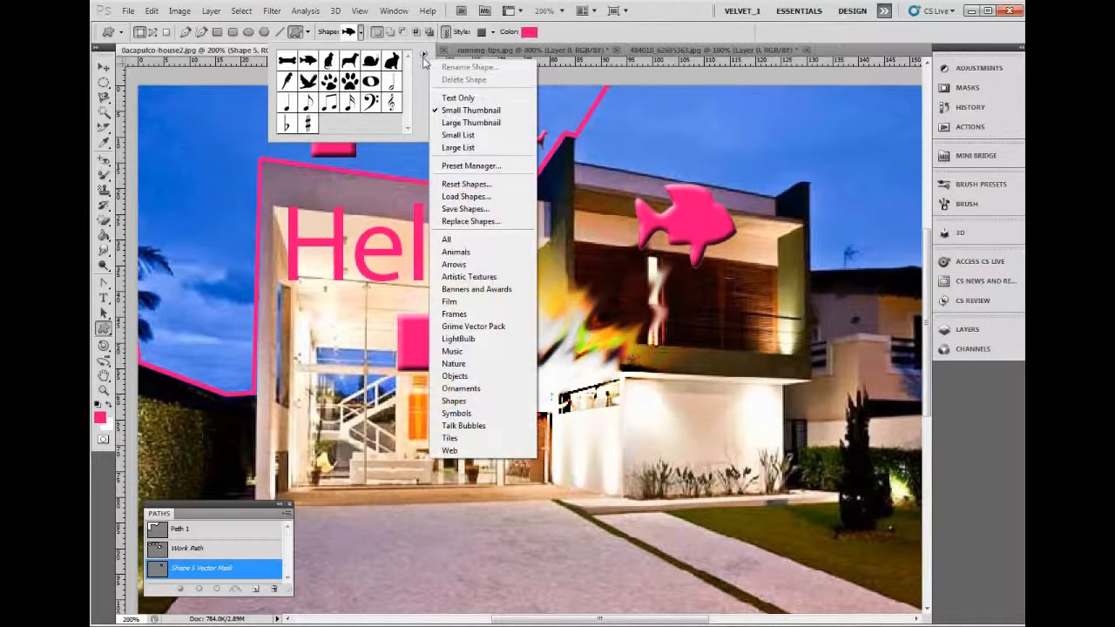
pyautogui.click(456, 251)
pyautogui.click(650, 225)
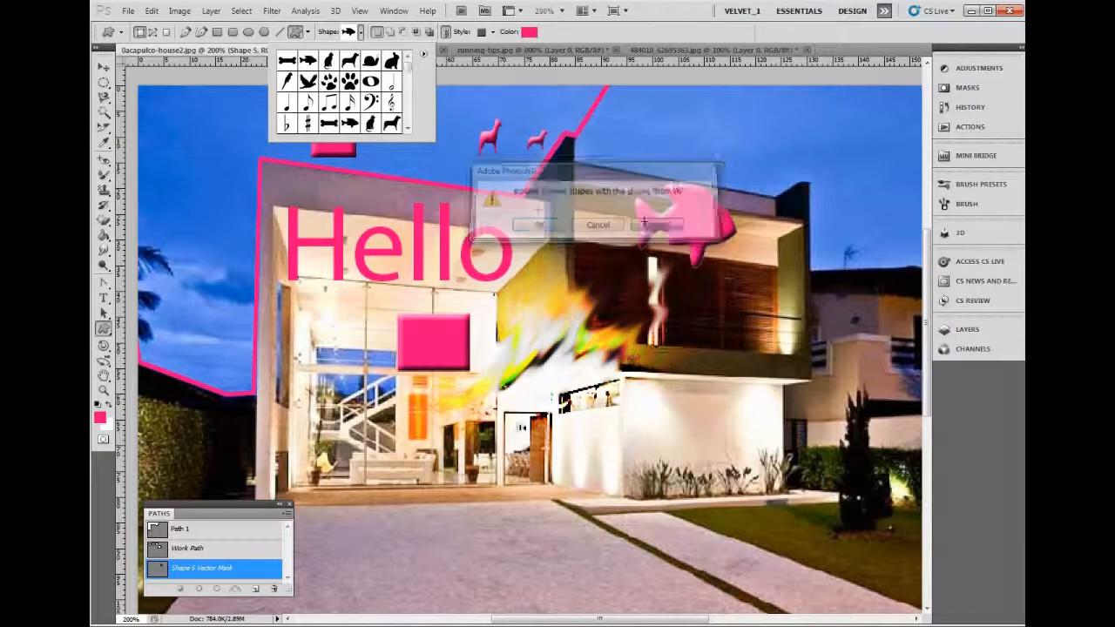
# Step: Draw two bow custom shapes in the sky above the house's upper floor
pyautogui.moveTo(408, 69); pyautogui.dragTo(407, 88)
pyautogui.click(351, 92)
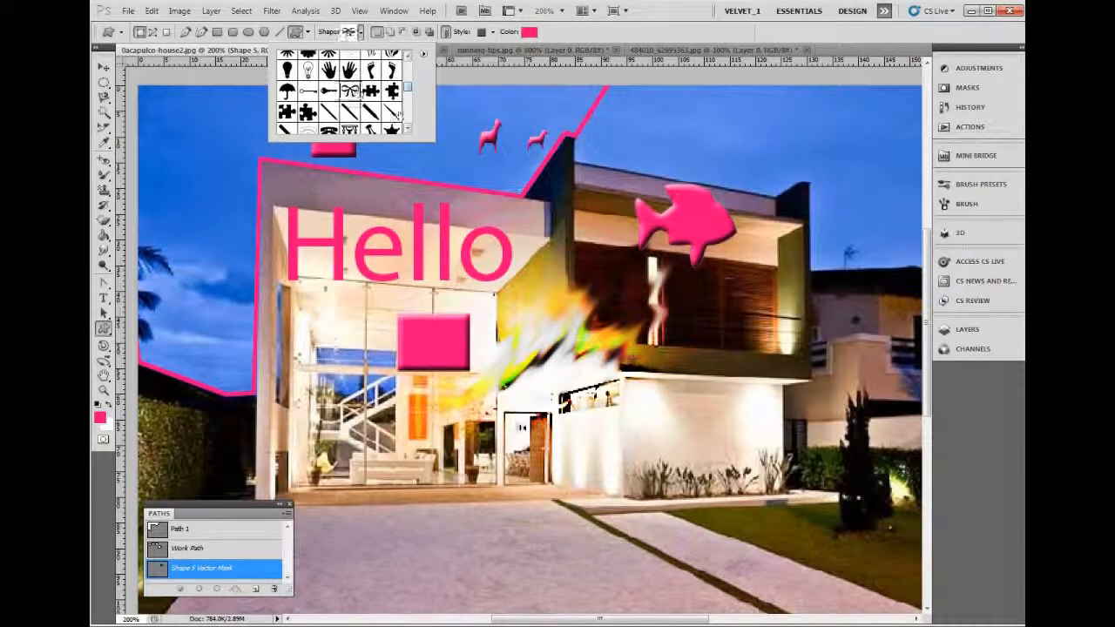
pyautogui.moveTo(642, 127); pyautogui.dragTo(701, 164)
pyautogui.moveTo(781, 126); pyautogui.dragTo(816, 159)
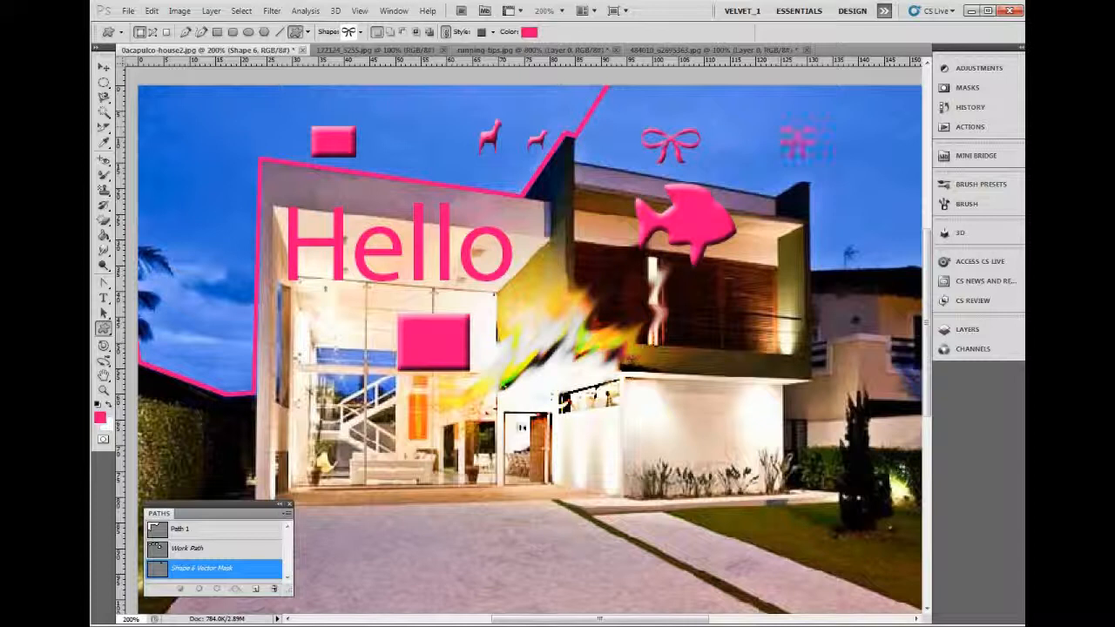
# Step: Change the fill colour of the last bow shape to green
pyautogui.click(530, 32)
pyautogui.click(437, 190)
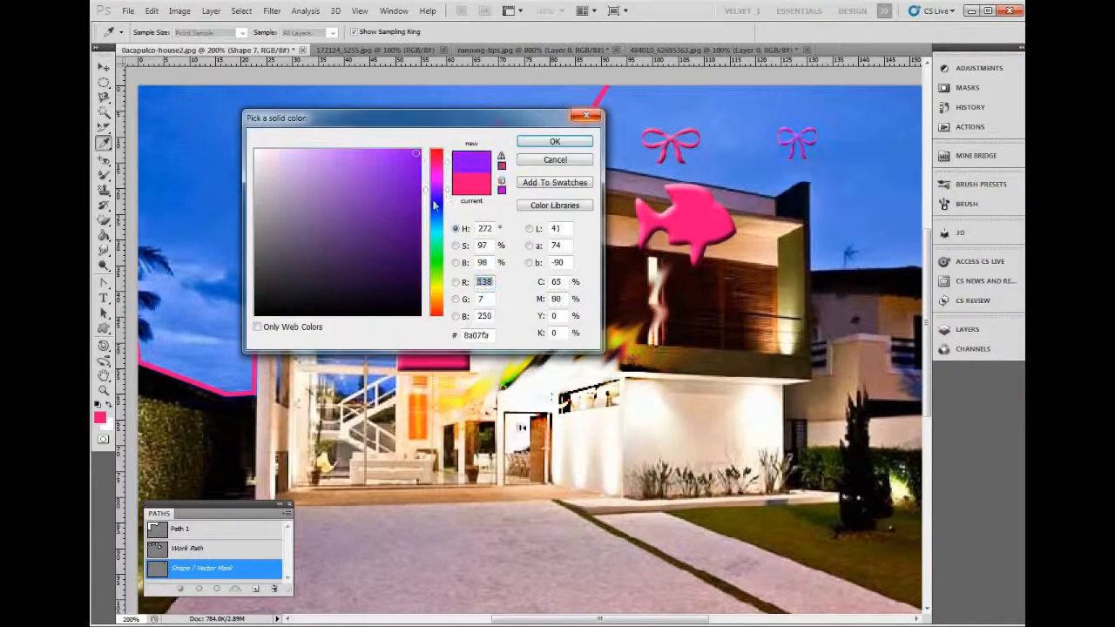
pyautogui.moveTo(435, 204); pyautogui.dragTo(436, 265)
pyautogui.click(555, 141)
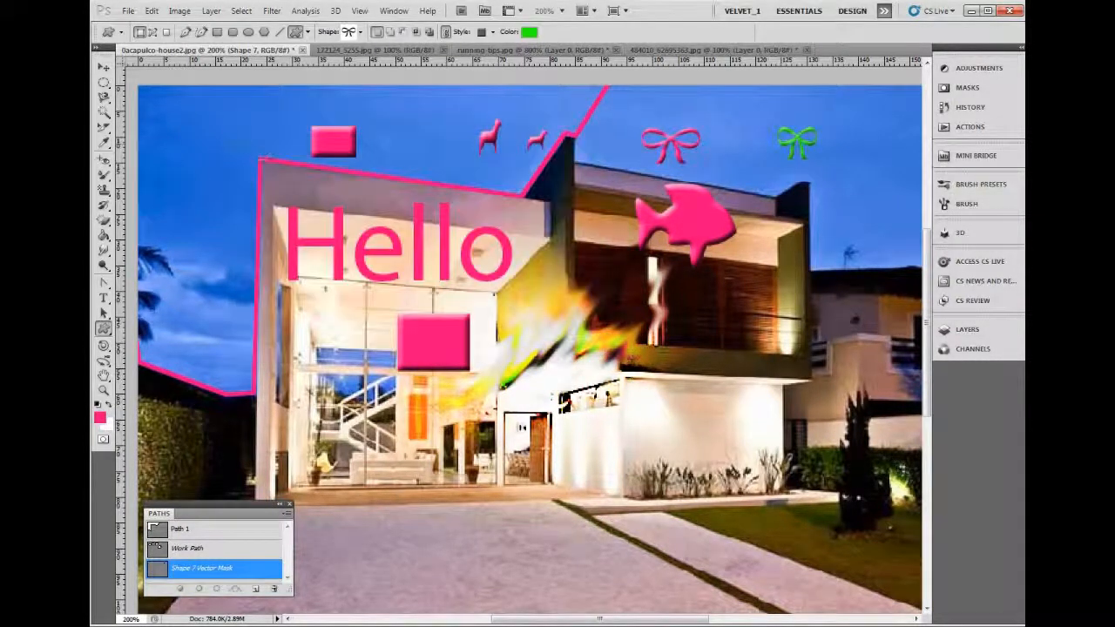
# Step: Draw five more green bows in various sizes, three around the house's outer wall and two near the lower white wall
pyautogui.moveTo(216, 129); pyautogui.dragTo(265, 155)
pyautogui.moveTo(206, 207); pyautogui.dragTo(242, 239)
pyautogui.moveTo(240, 319); pyautogui.dragTo(296, 342)
pyautogui.moveTo(638, 376); pyautogui.dragTo(738, 418)
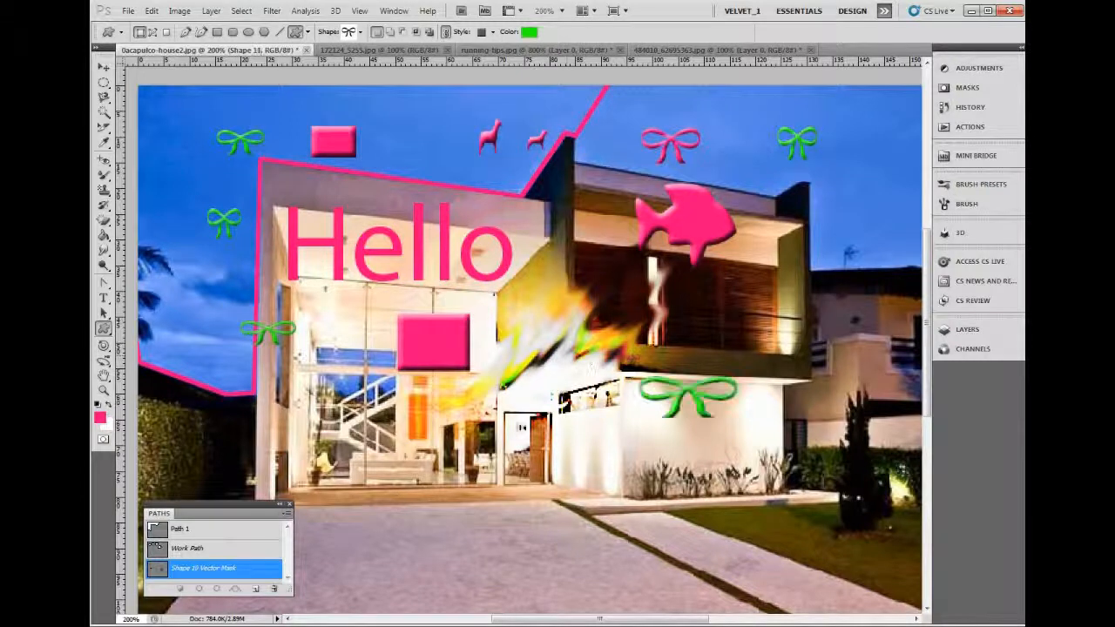
pyautogui.moveTo(787, 319); pyautogui.dragTo(867, 372)
# Step: Draw a green key custom shape across the smudged area in the middle of the house
pyautogui.click(360, 32)
pyautogui.click(333, 95)
pyautogui.click(551, 322)
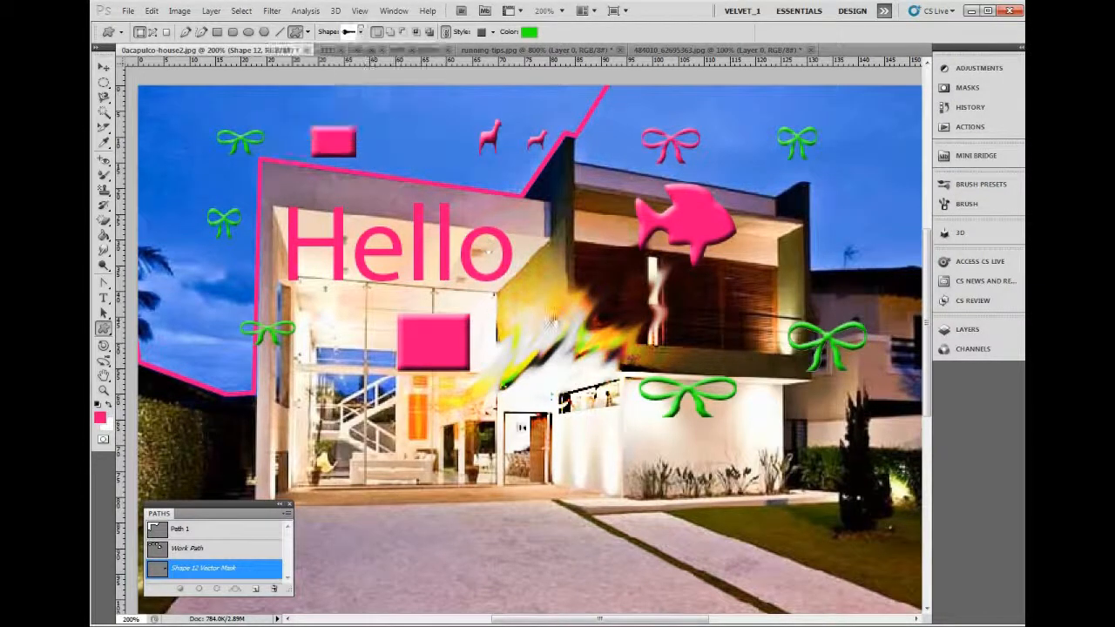
pyautogui.moveTo(519, 300); pyautogui.dragTo(636, 350)
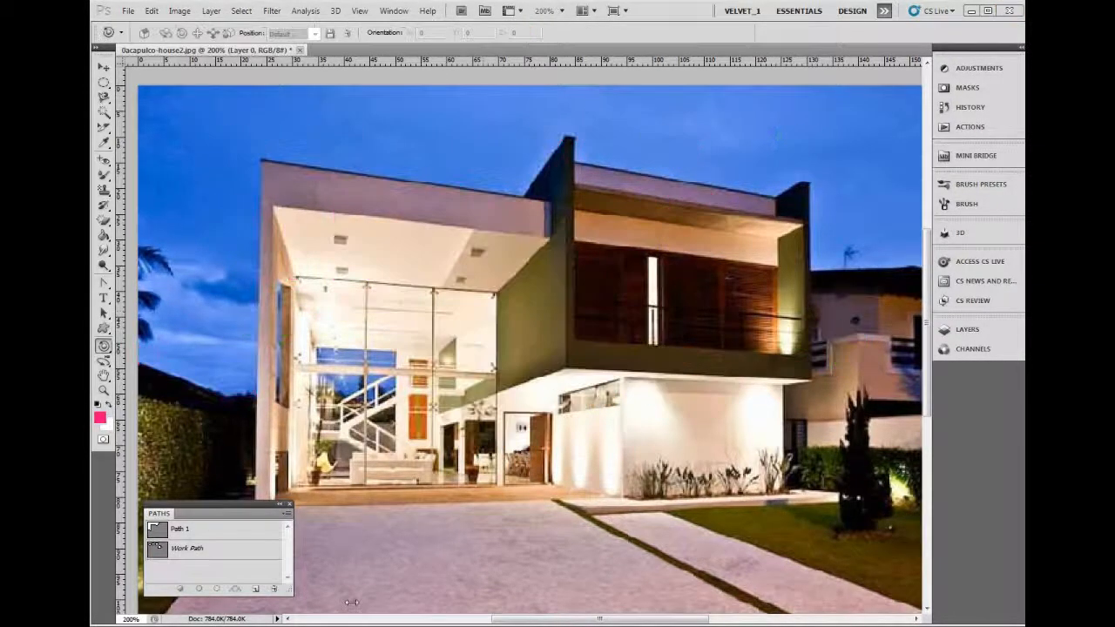
# Step: Import the 3D file Desk N150611.3DS as a new layer over the clean house photo
pyautogui.click(103, 346)
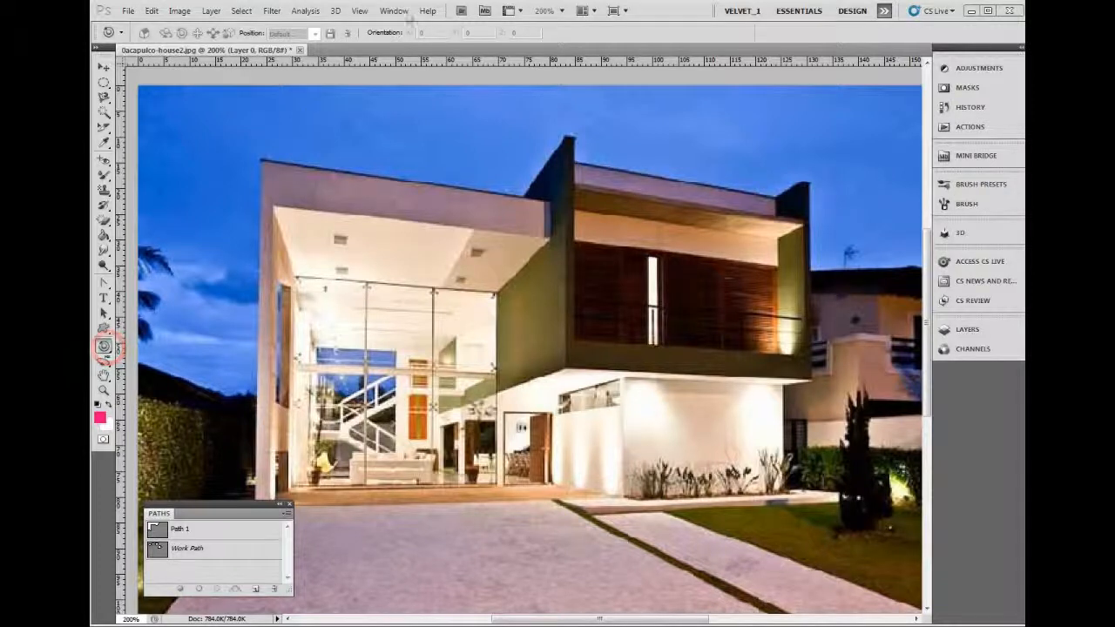
pyautogui.click(336, 12)
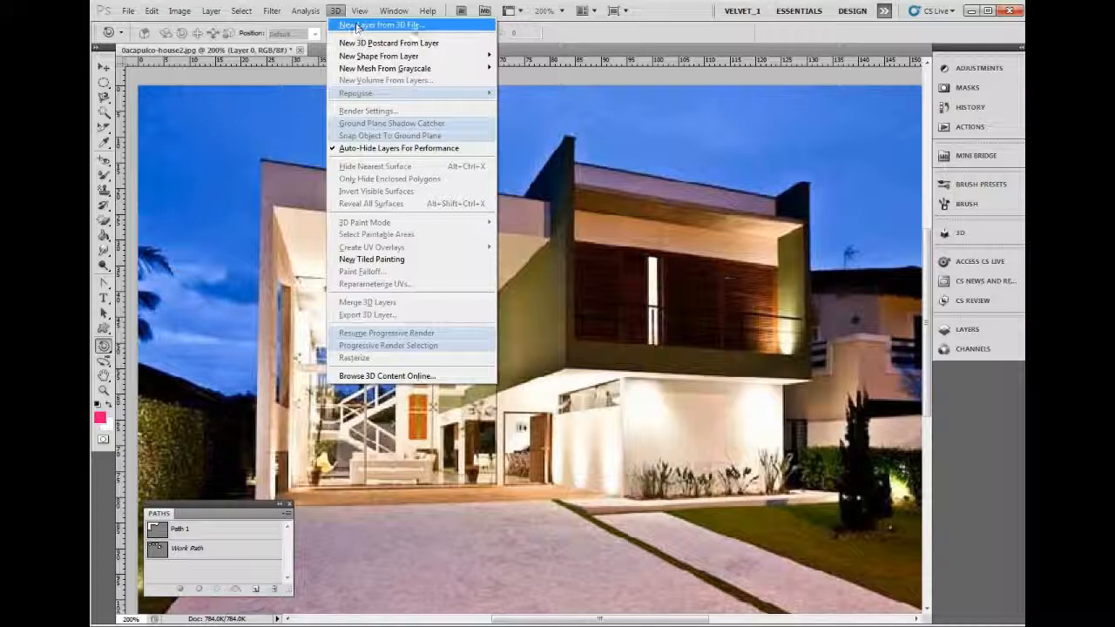
pyautogui.click(357, 25)
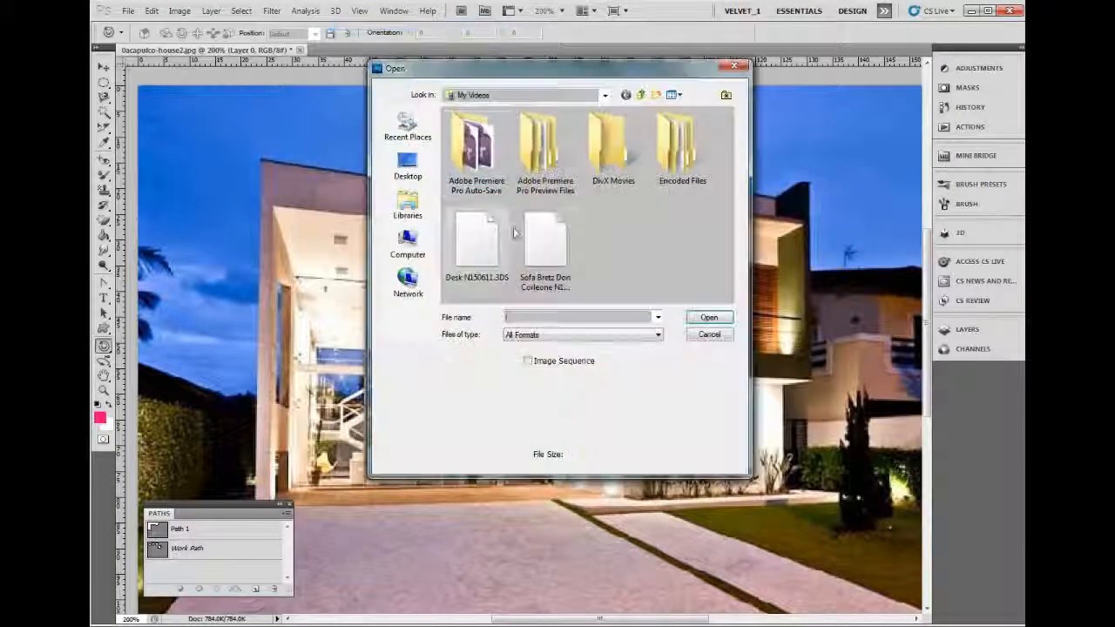
pyautogui.click(472, 254)
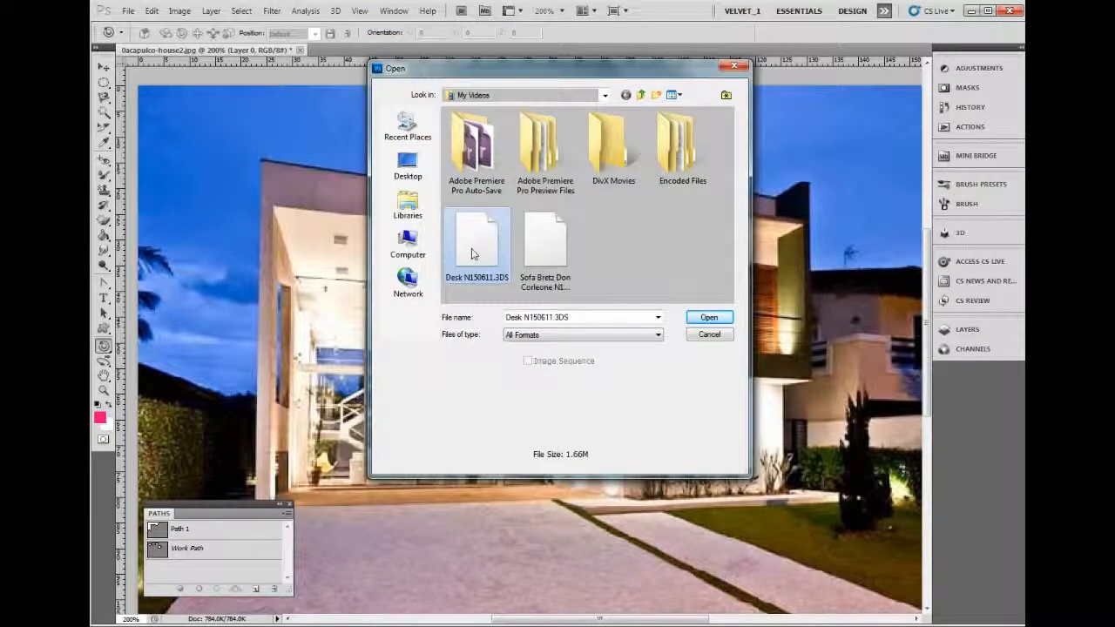
pyautogui.click(707, 324)
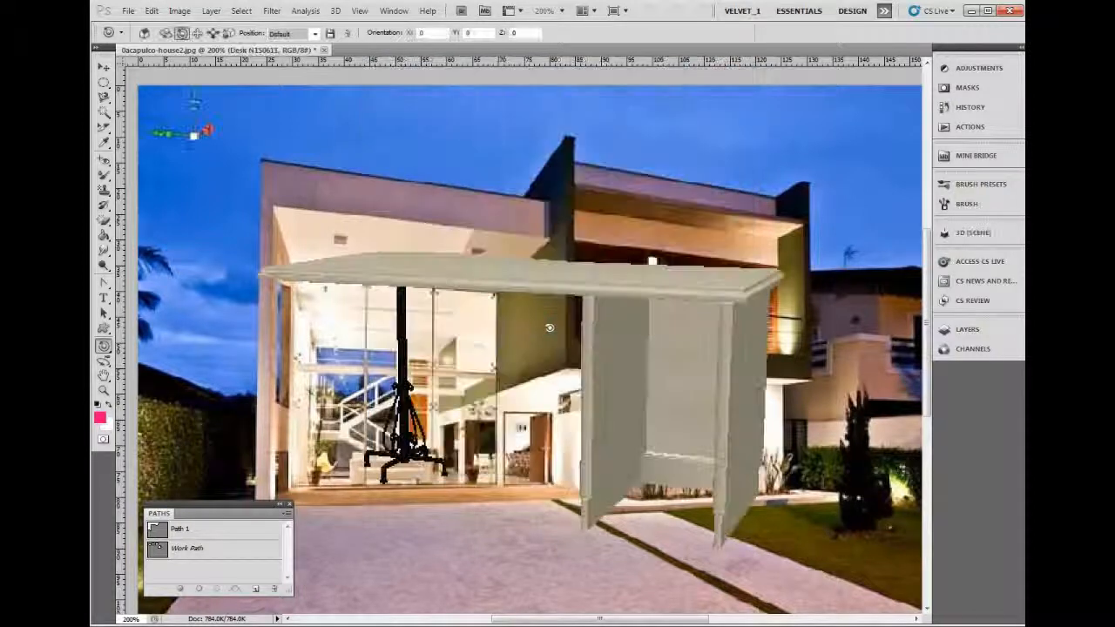
# Step: Hide the house photo on Layer 0 and rotate the 3D desk so its drawer front faces the viewer
pyautogui.press('F7')
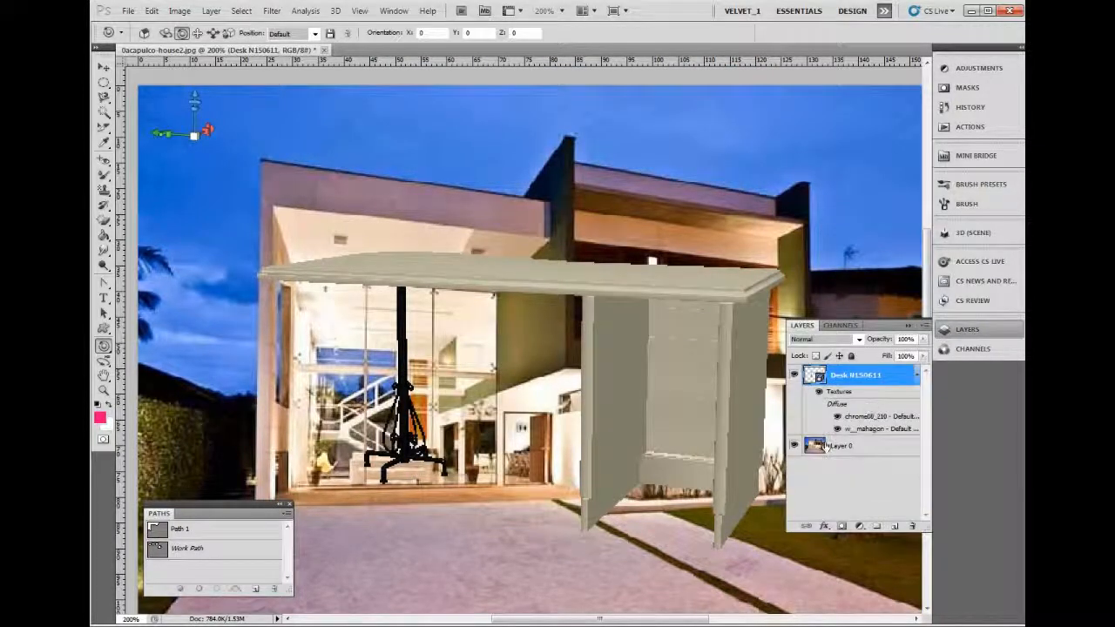
pyautogui.click(793, 446)
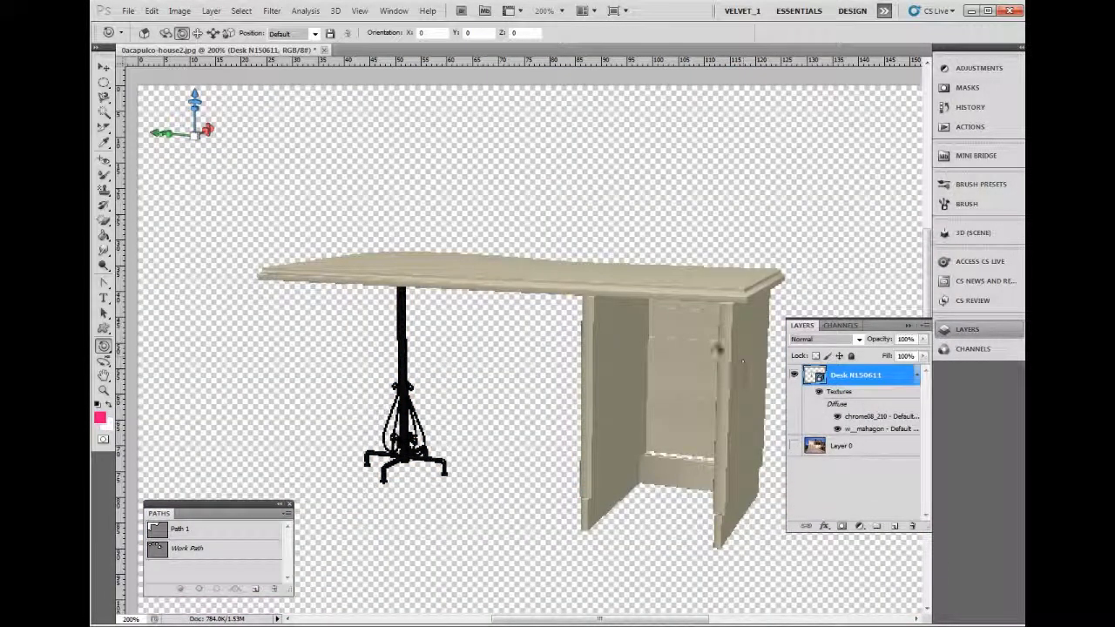
pyautogui.moveTo(560, 319); pyautogui.dragTo(292, 414)
# Step: Orbit the camera with the 3D Rotate Camera tool to view the desk from its drawer-side corner
pyautogui.click(104, 361)
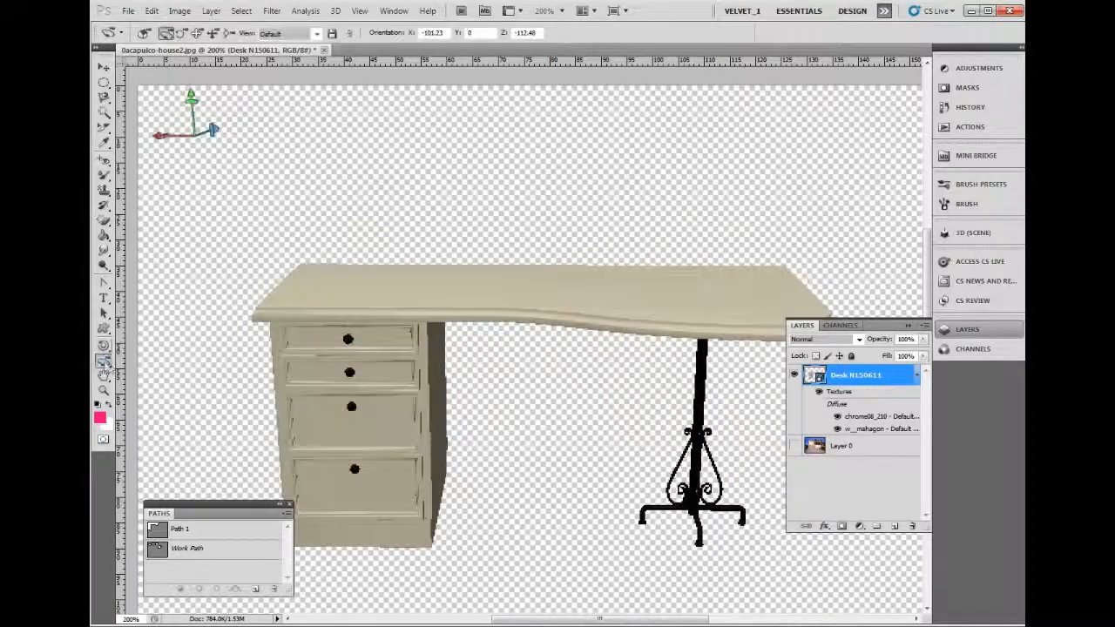
pyautogui.click(104, 361)
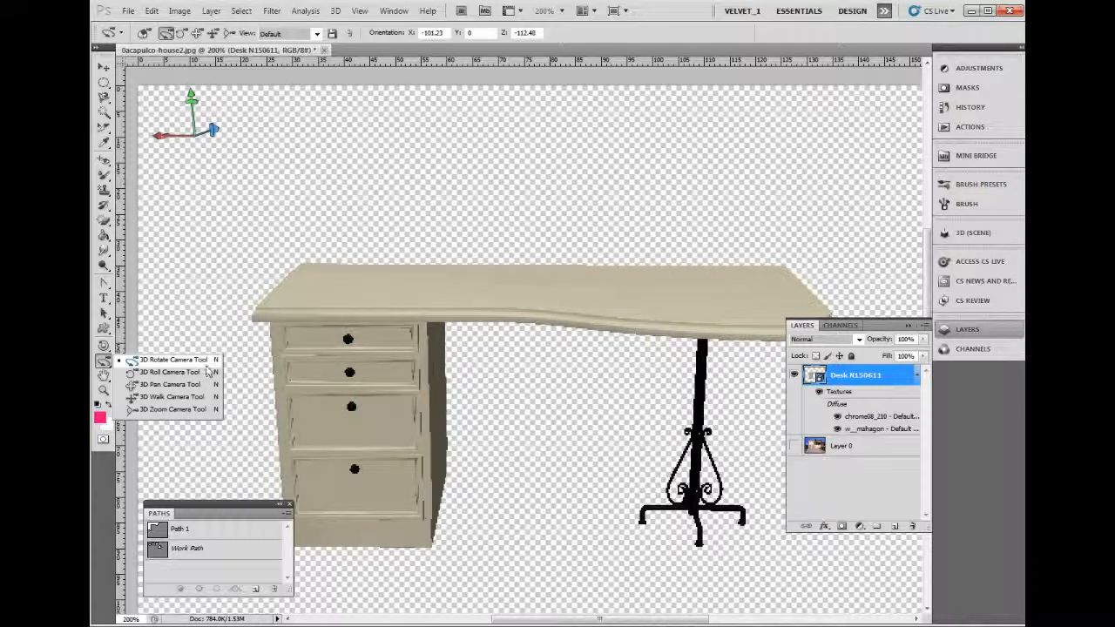
pyautogui.click(205, 361)
pyautogui.moveTo(357, 383); pyautogui.dragTo(615, 442)
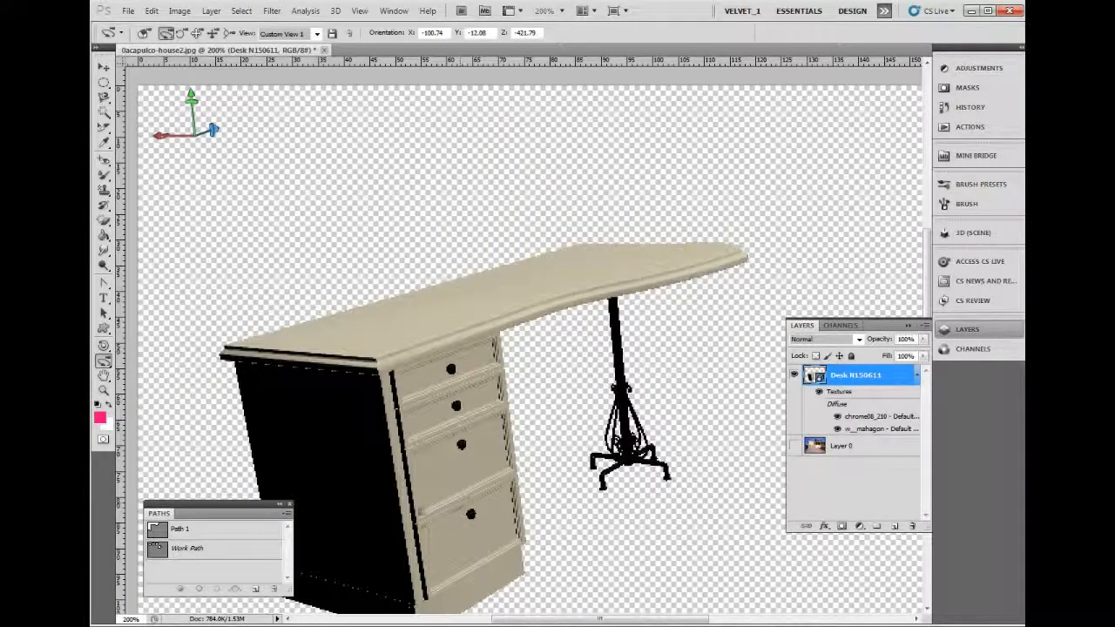
# Step: Orbit the camera with the 3D Rotate Camera tool to look up at the desk from below its top
pyautogui.moveTo(514, 470); pyautogui.dragTo(432, 461)
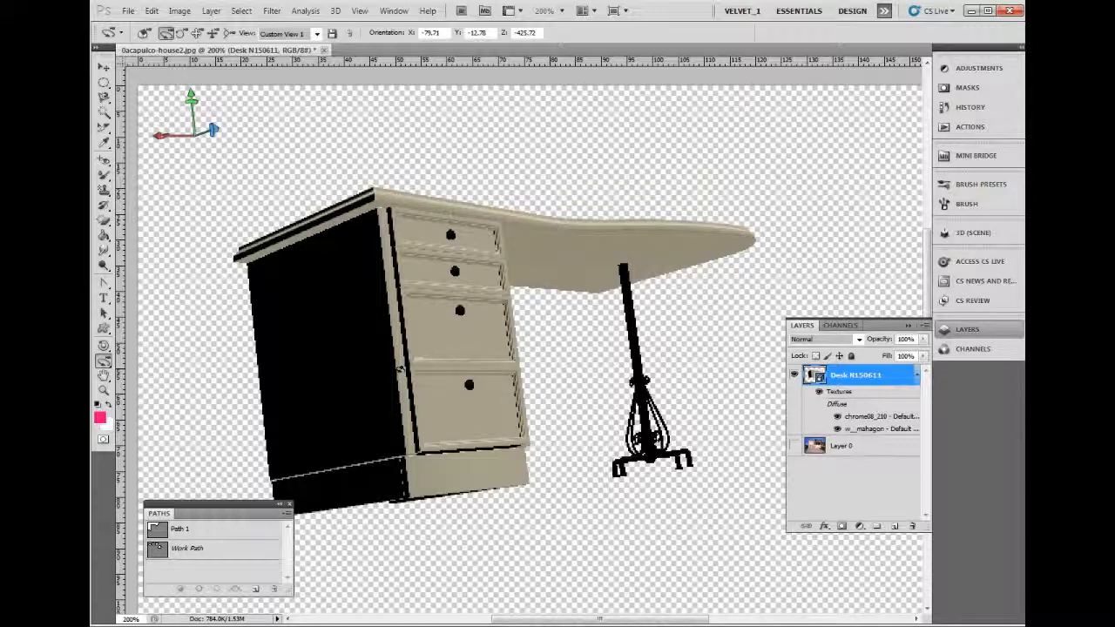
pyautogui.moveTo(467, 251); pyautogui.dragTo(508, 190)
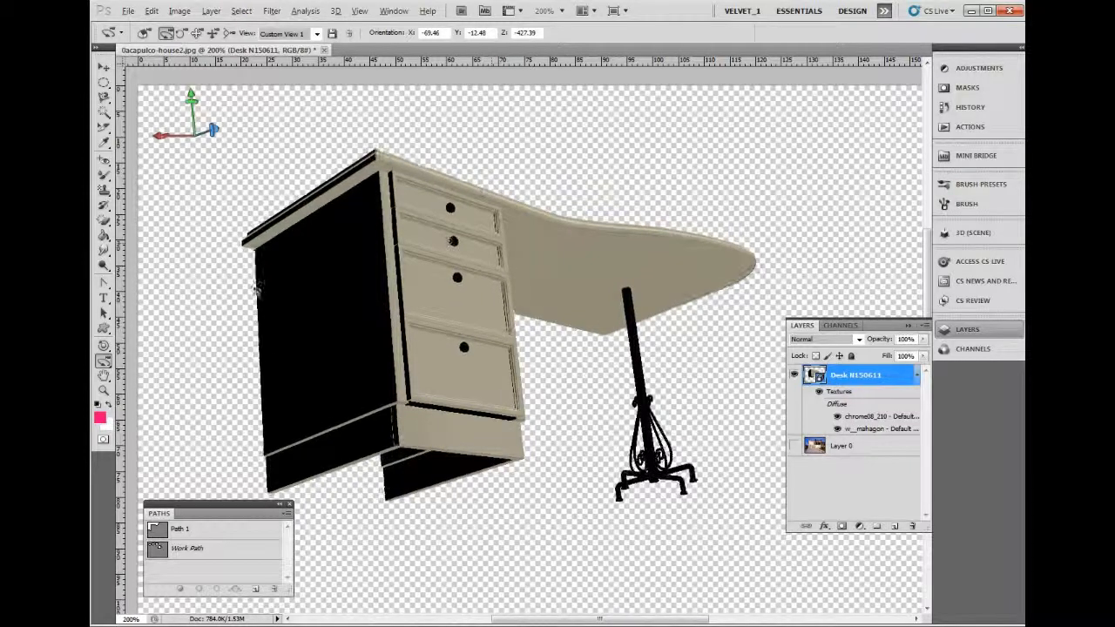
pyautogui.click(103, 346)
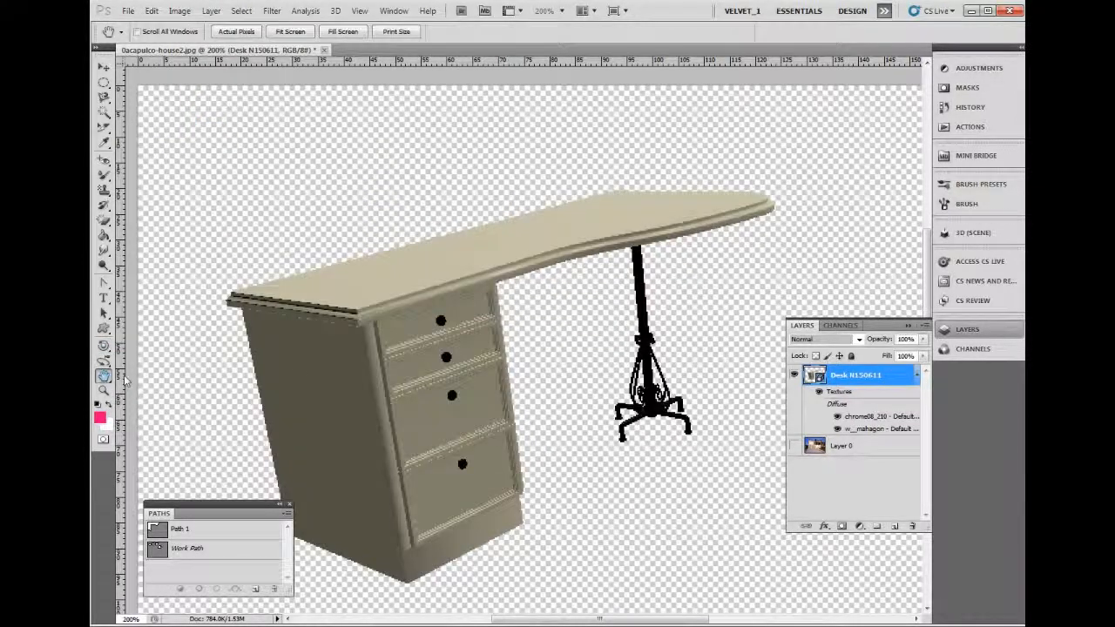
# Step: Pan the canvas with the Hand tool and rotate it about 14° clockwise with the Rotate View tool at 100% zoom
pyautogui.moveTo(349, 348); pyautogui.dragTo(391, 333)
pyautogui.click(104, 389)
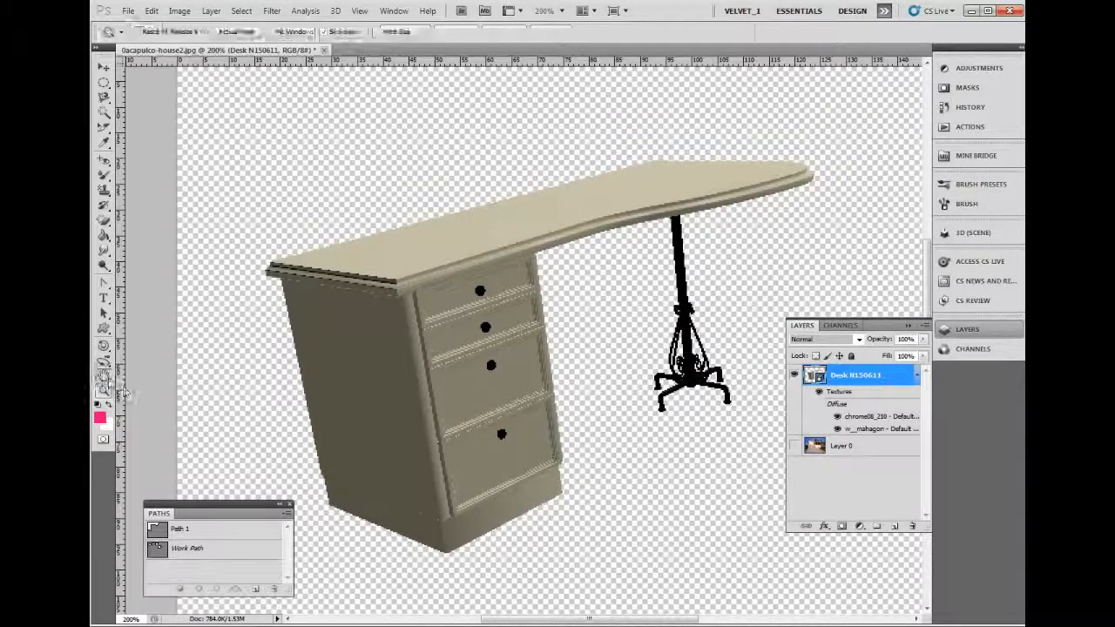
pyautogui.click(104, 377)
pyautogui.click(147, 388)
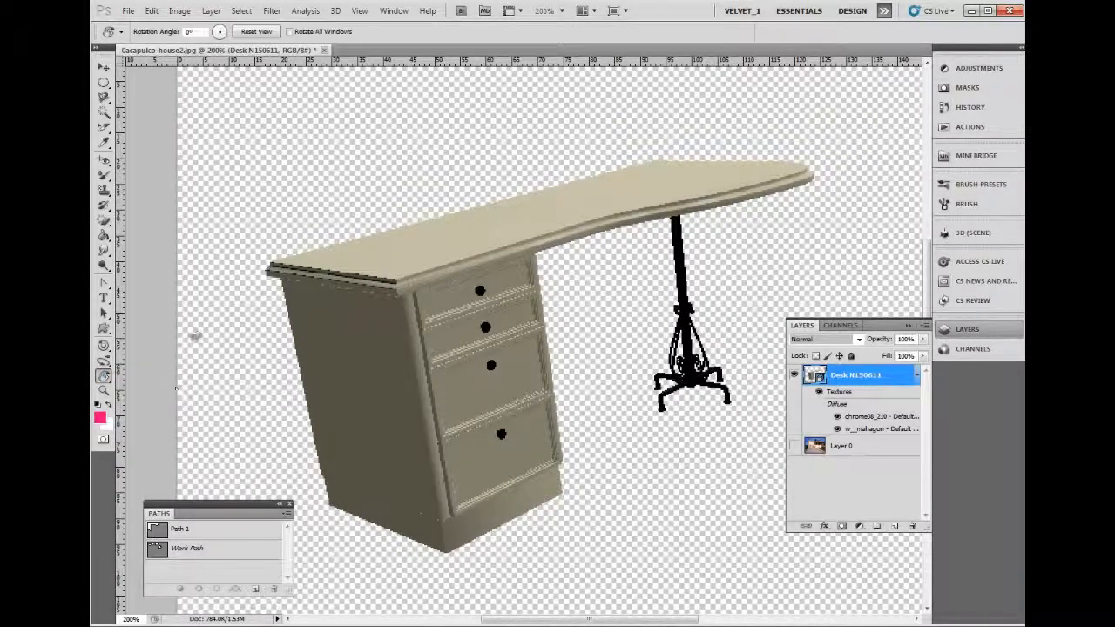
pyautogui.click(103, 376)
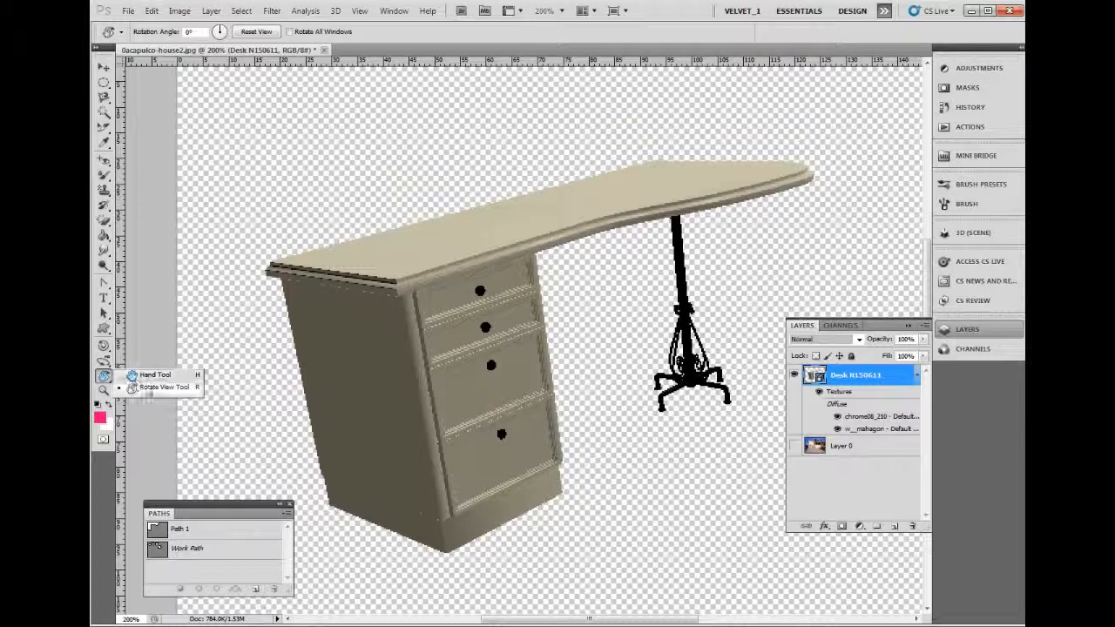
pyautogui.click(145, 389)
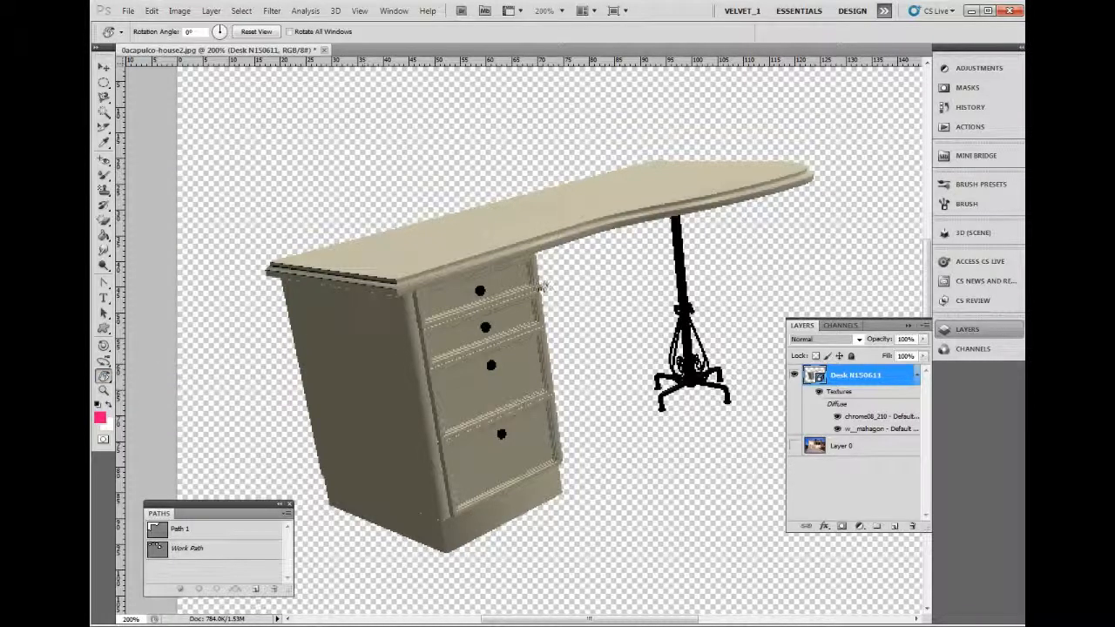
pyautogui.scroll(-1, 555, 331)
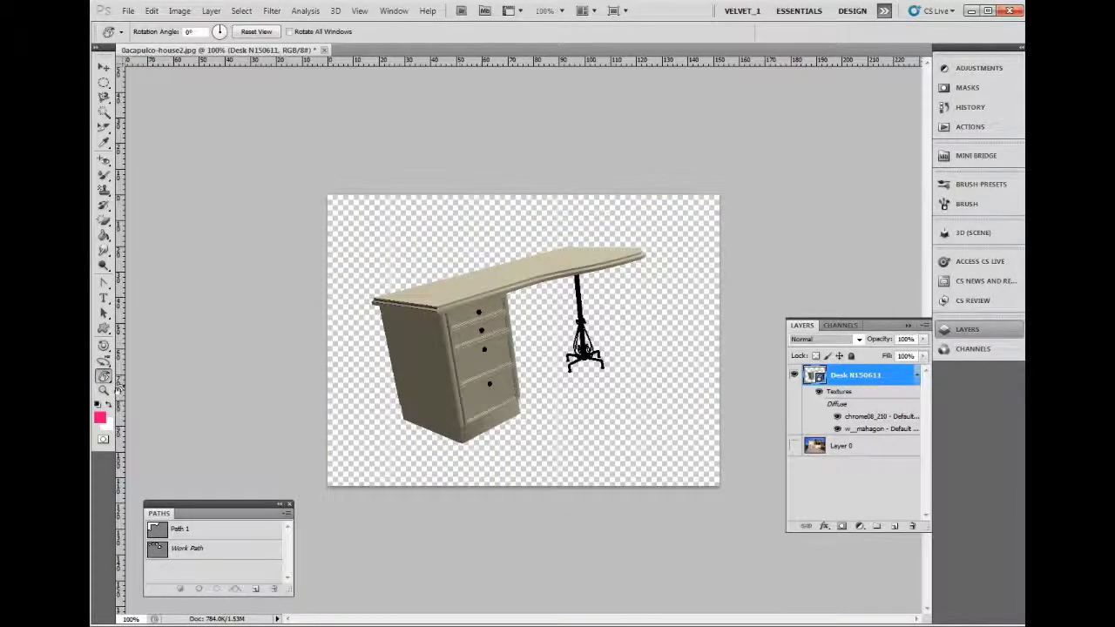
pyautogui.click(103, 376)
pyautogui.click(156, 388)
pyautogui.moveTo(444, 358); pyautogui.dragTo(428, 355)
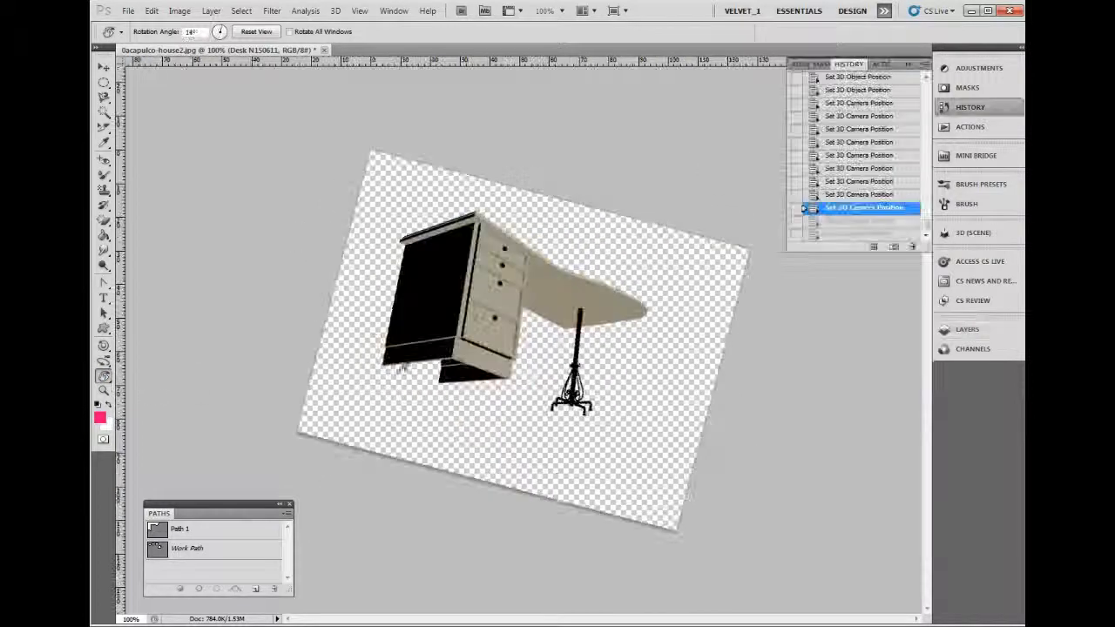
# Step: Reset the canvas rotation to 0° and zoom in on the desk to 200% with the Zoom tool
pyautogui.doubleClick(103, 377)
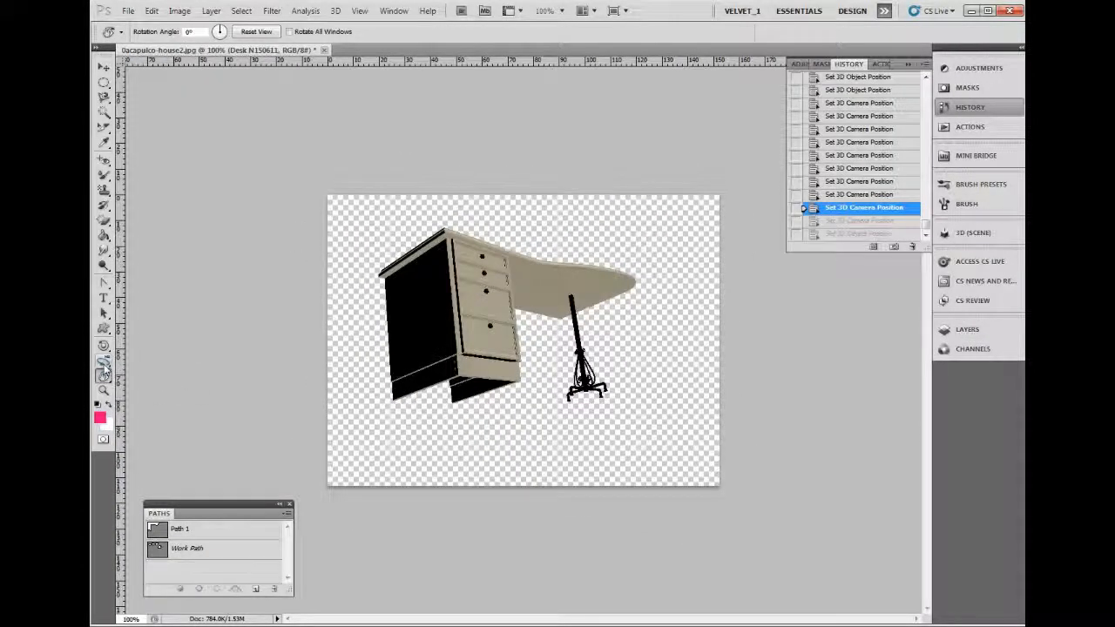
pyautogui.click(103, 362)
pyautogui.click(104, 377)
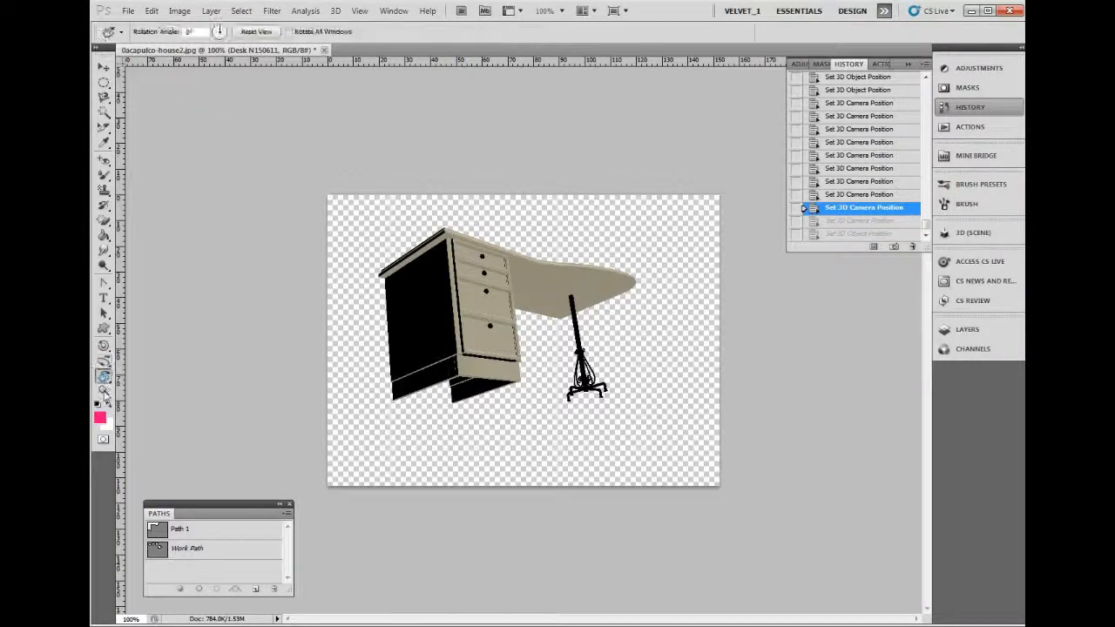
pyautogui.click(104, 391)
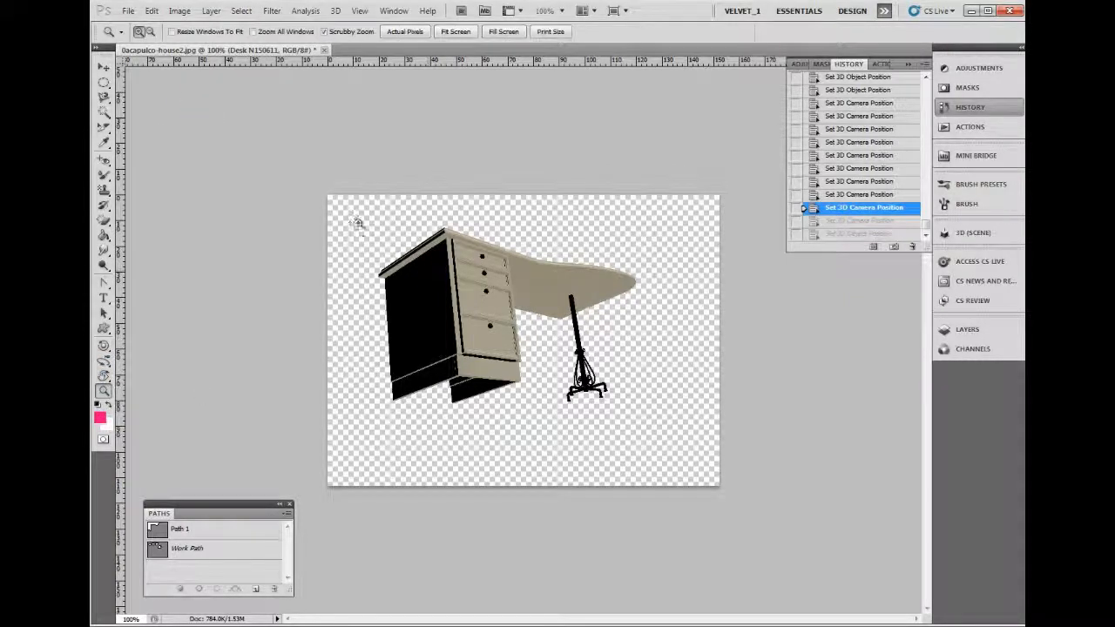
pyautogui.click(495, 319)
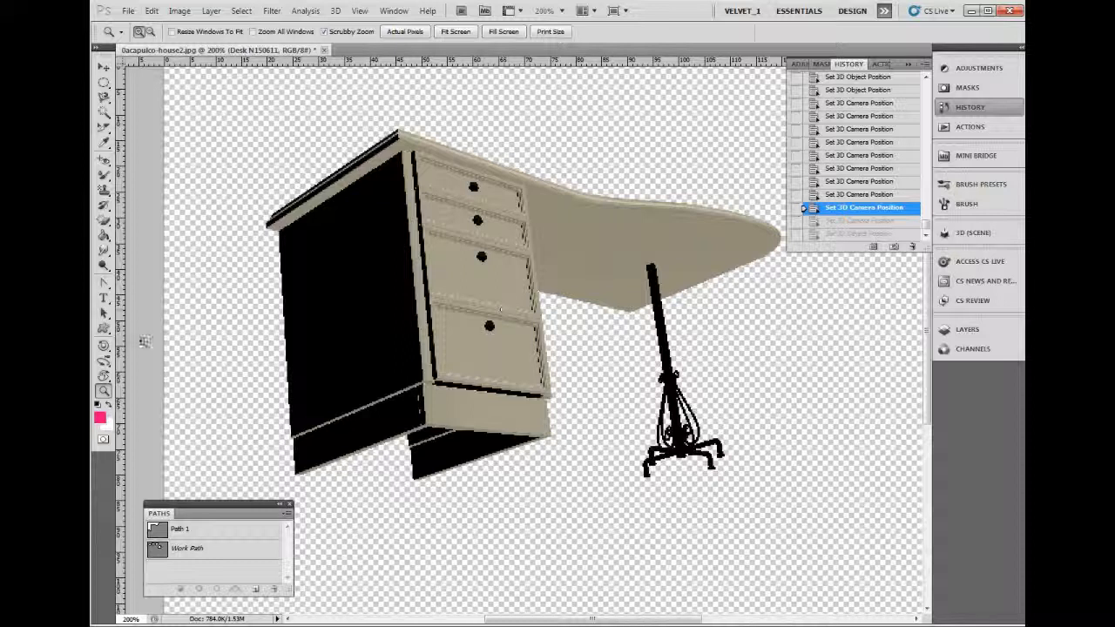
# Step: Draw a black-to-transparent Quick Mask gradient from the house photo's left edge past its middle on Layer 0 copy 2, and convert it to a selection
pyautogui.click(103, 443)
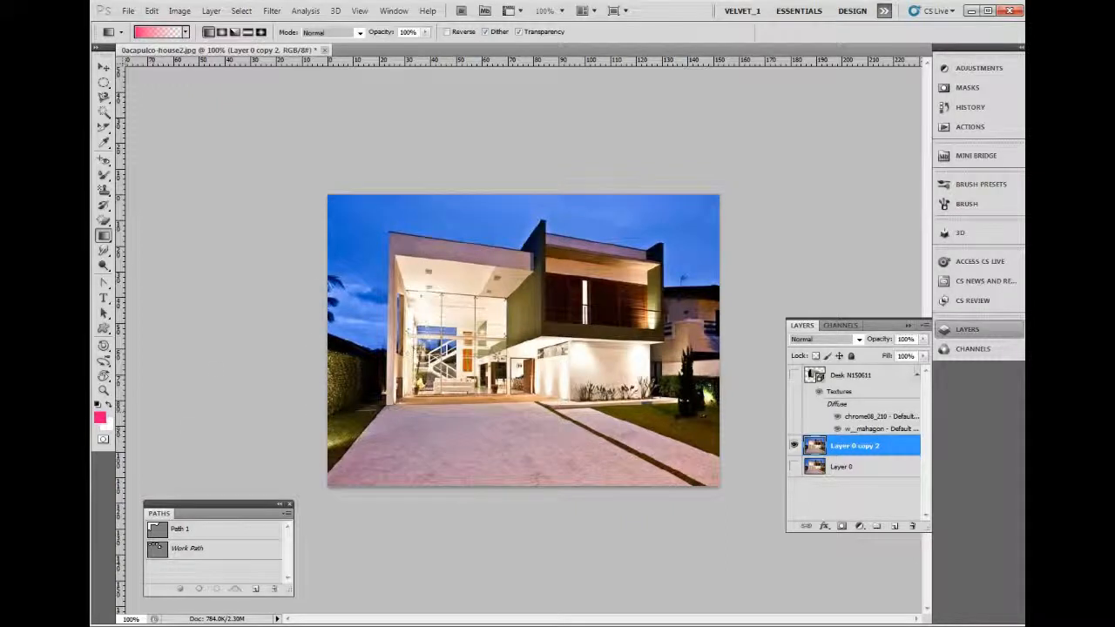
pyautogui.press('q')
pyautogui.moveTo(329, 356); pyautogui.dragTo(457, 354)
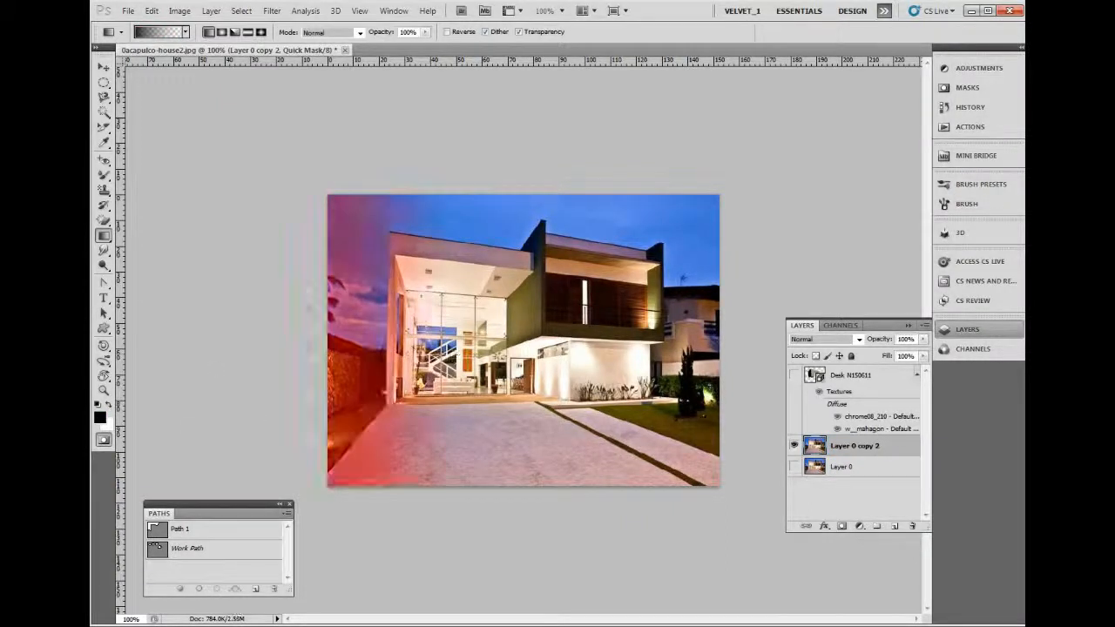
pyautogui.moveTo(330, 359); pyautogui.dragTo(617, 340)
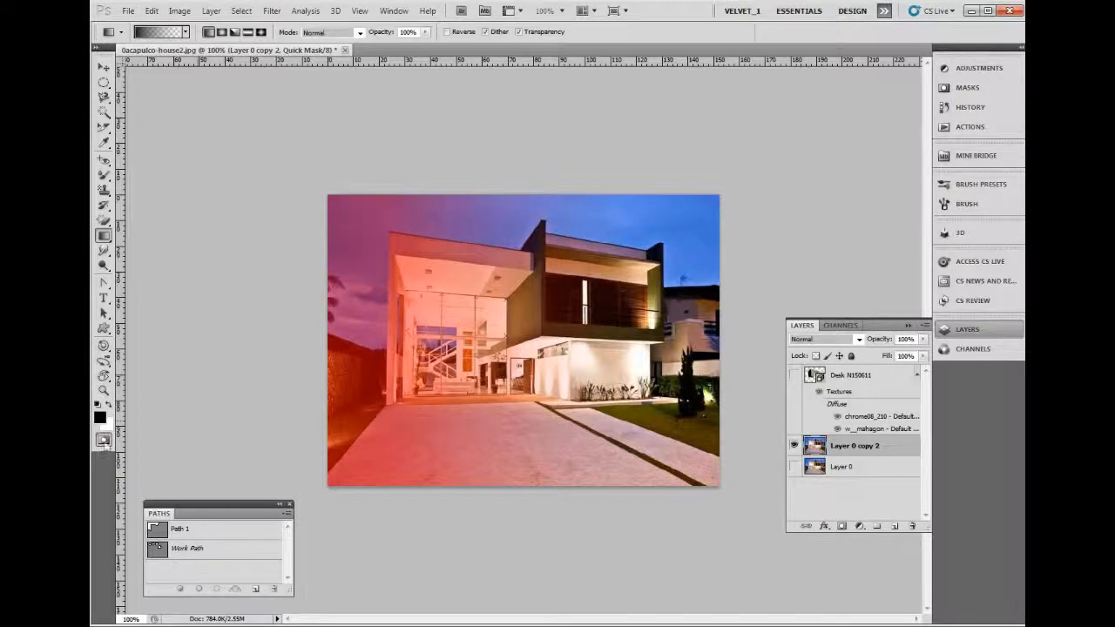
pyautogui.click(104, 441)
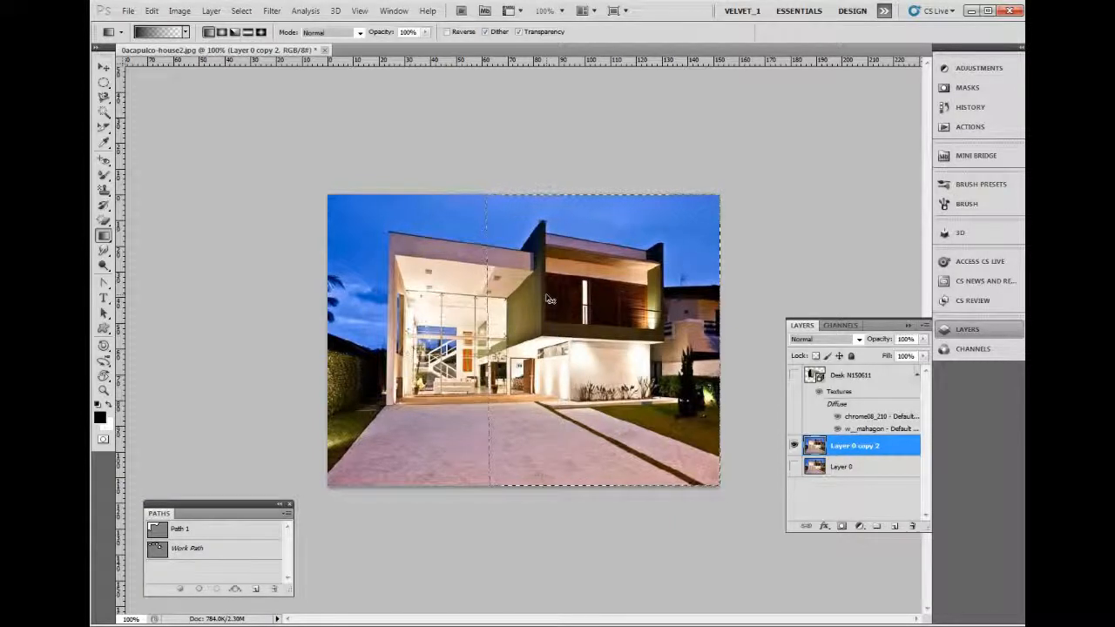
# Step: Invert the gradient selection and shift its outline 30 pixels to the left
pyautogui.hotkey('ctrl', 'shift', 'i')
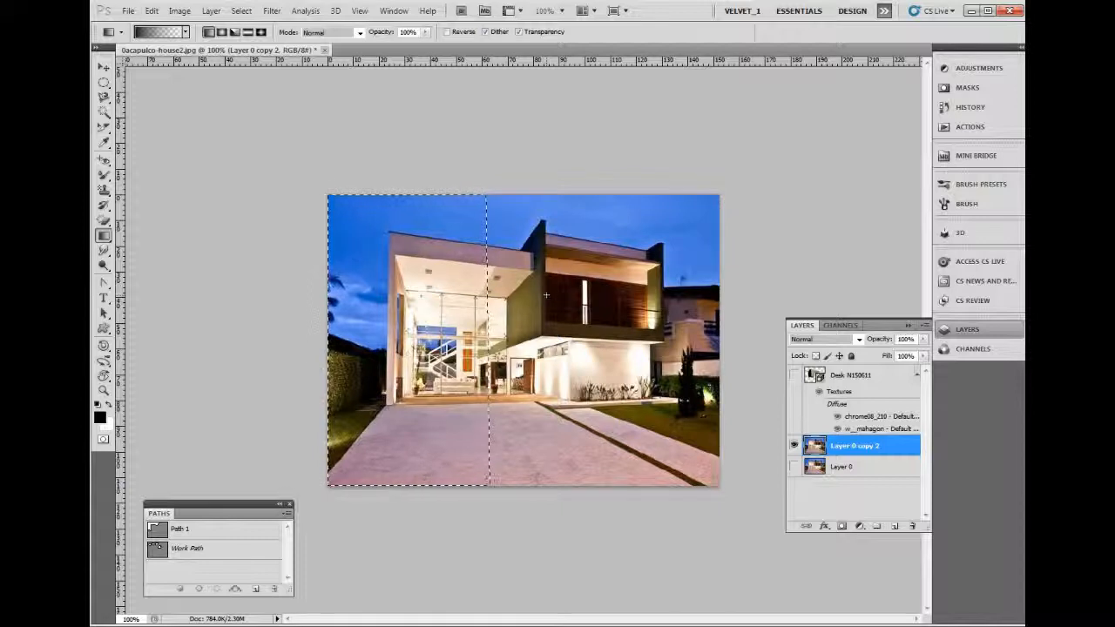
pyautogui.hotkey('shift', 'Left')
pyautogui.hotkey('shift', 'Left')
pyautogui.hotkey('shift', 'Left')
# Step: Delete the selected pixels twice to fade the left half of the house photo to transparency, and clear the selection
pyautogui.press('Delete')
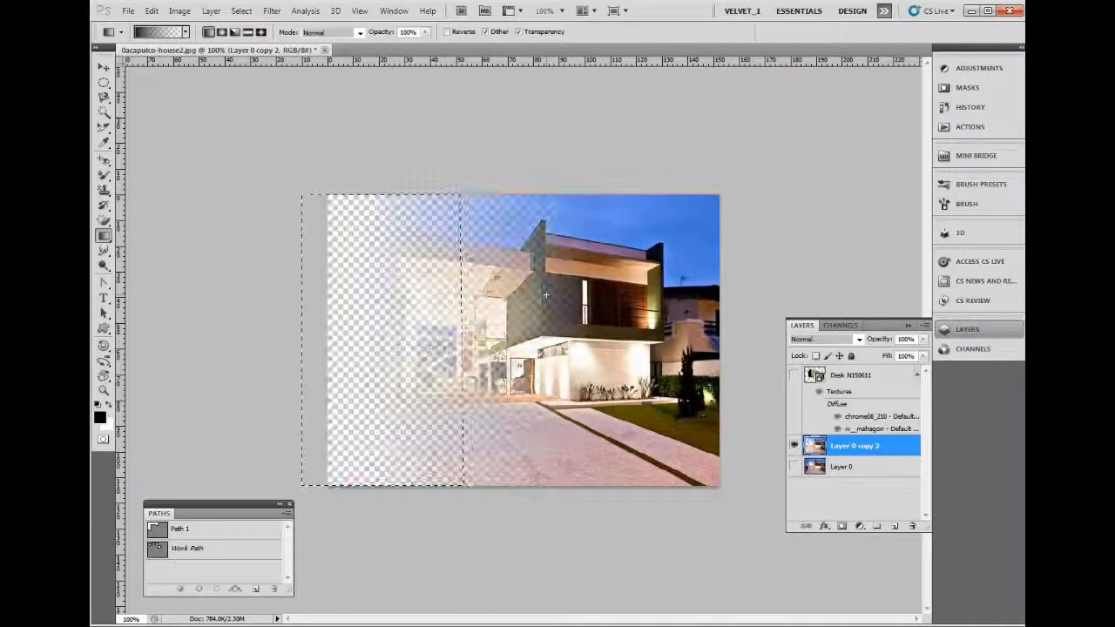
pyautogui.press('Delete')
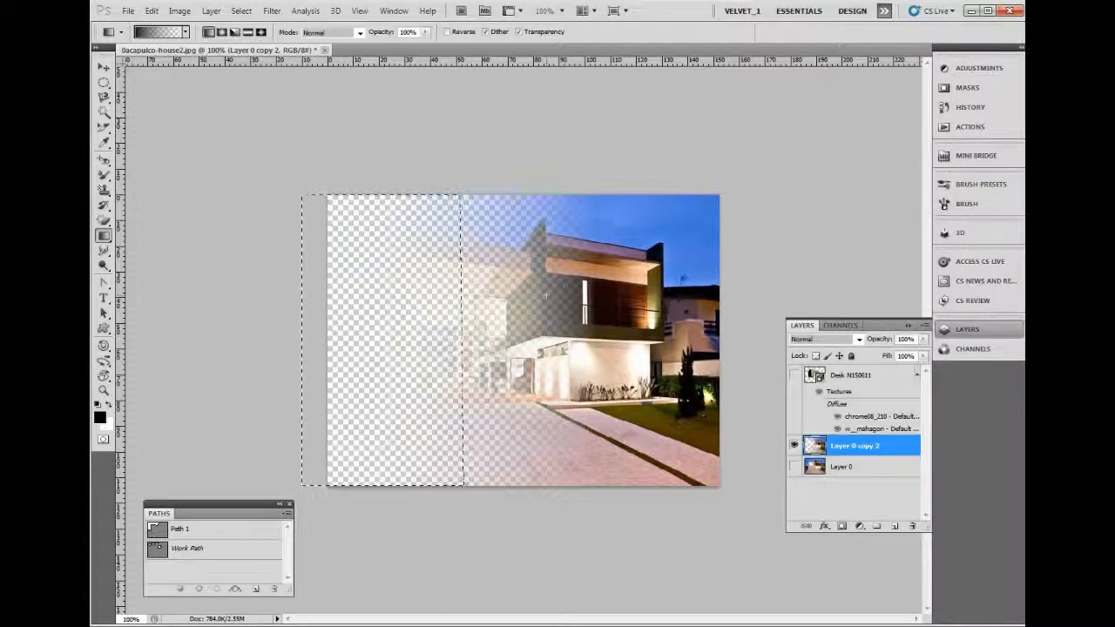
pyautogui.hotkey('ctrl', 'd')
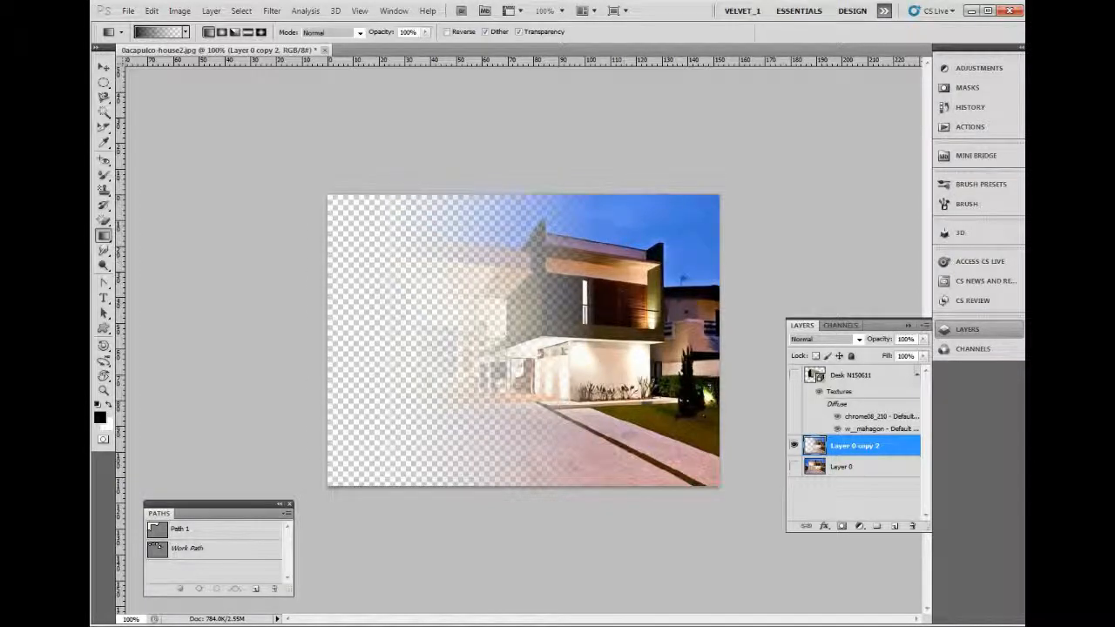
pyautogui.press('Return')
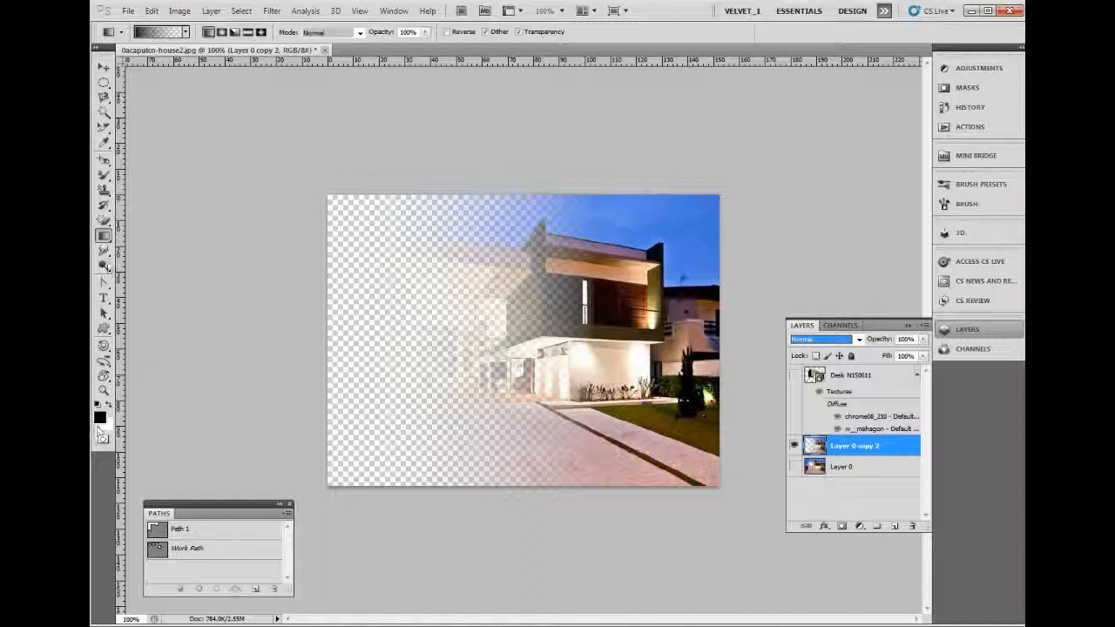